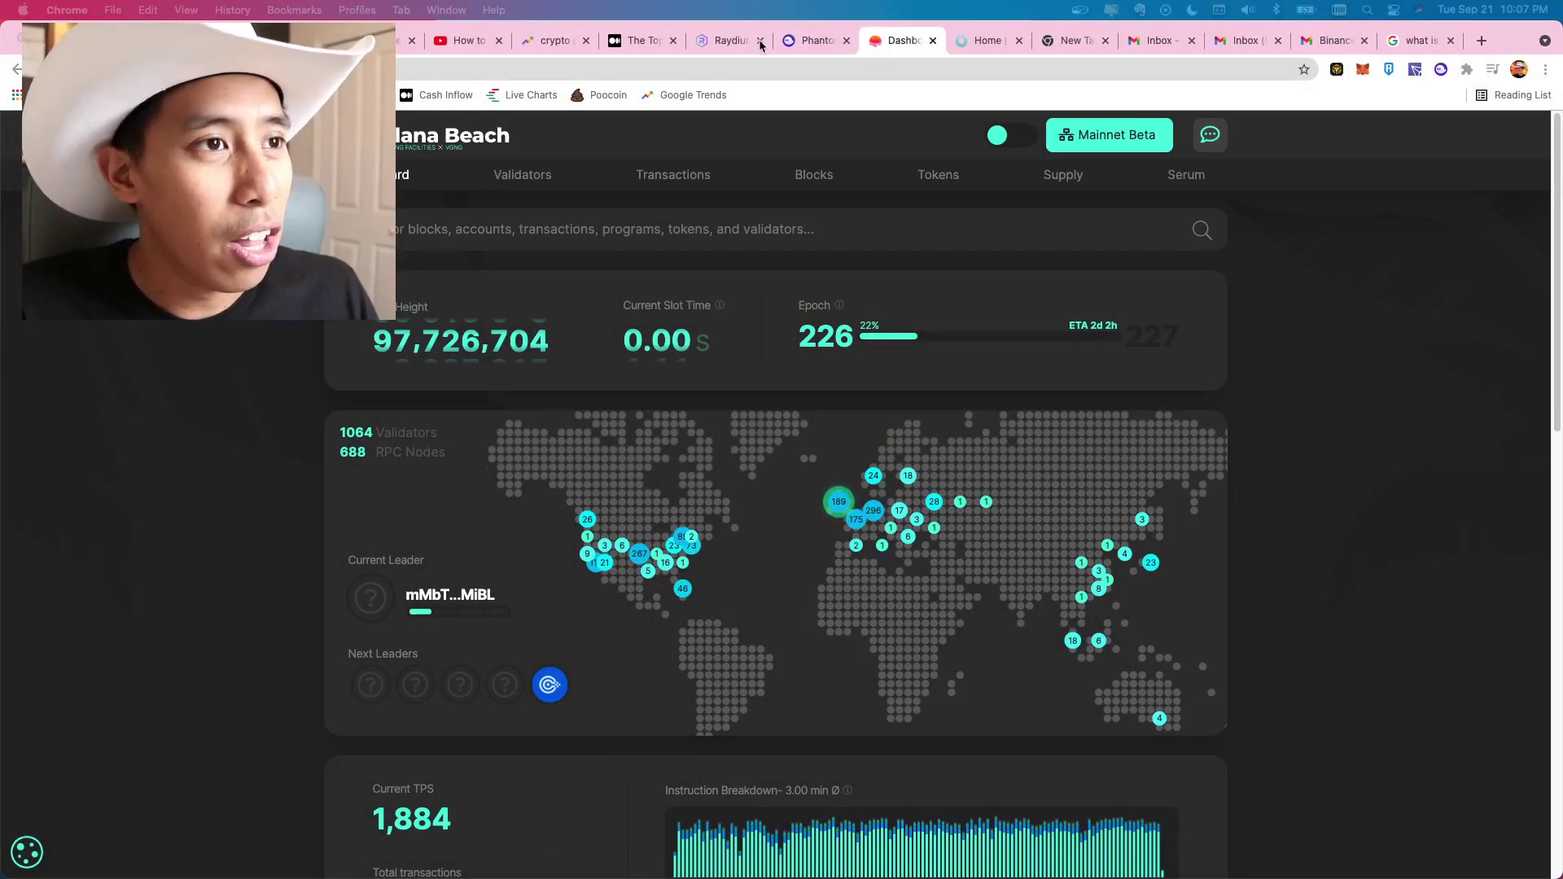
Cycle through the Swap, Phantom and Solana Beach tabs, then relaunch Swap from the raydium.io landing page
{"action": "left_click", "coordinate": [718, 47]}
{"action": "left_click", "coordinate": [797, 47]}
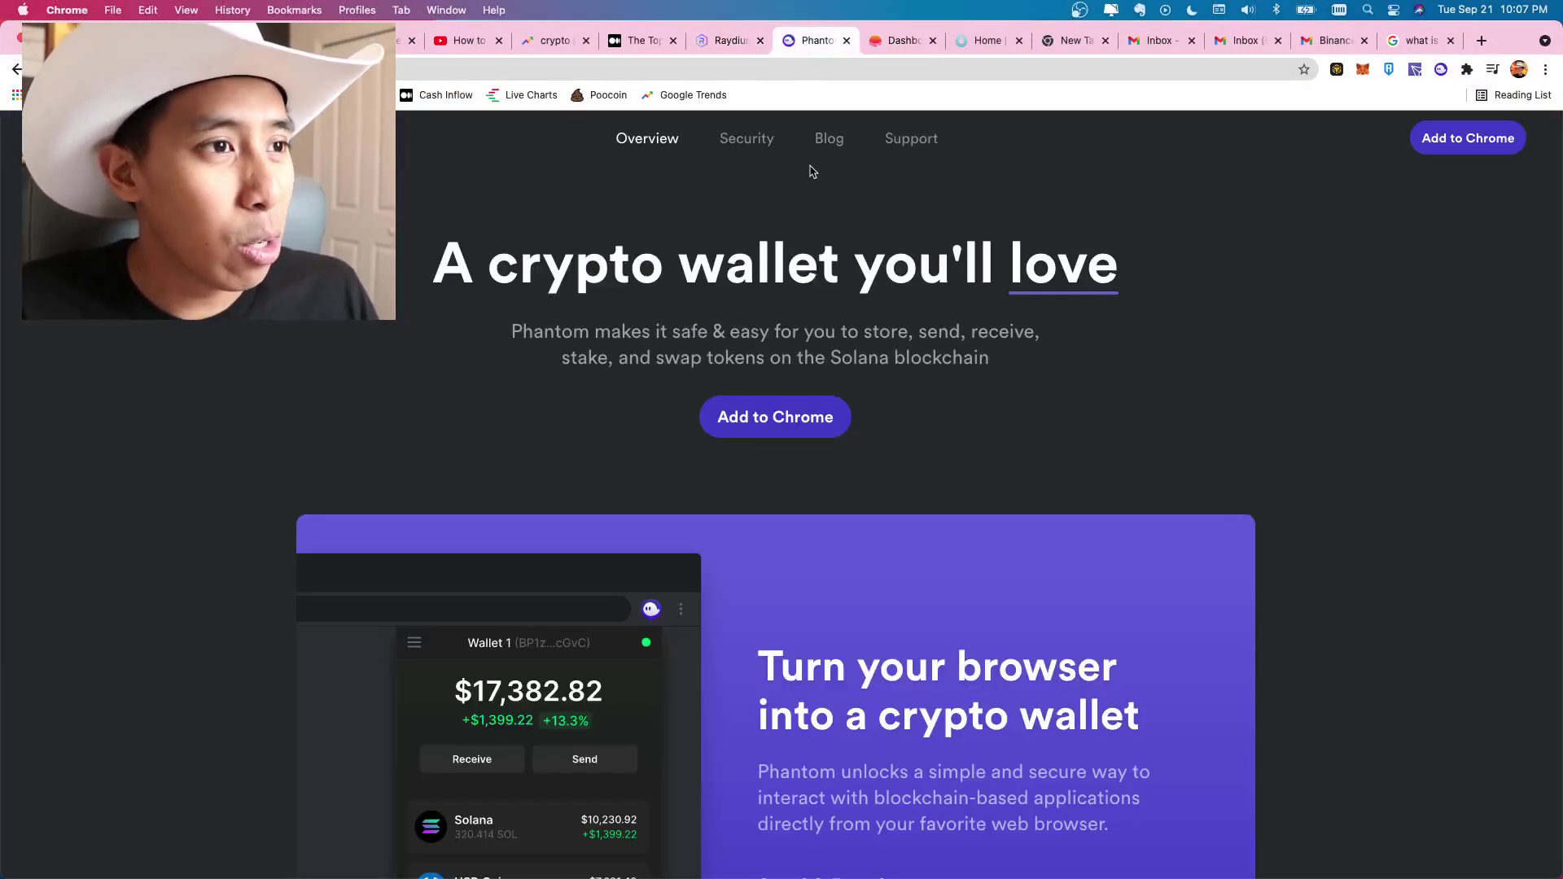
{"action": "left_click", "coordinate": [888, 46]}
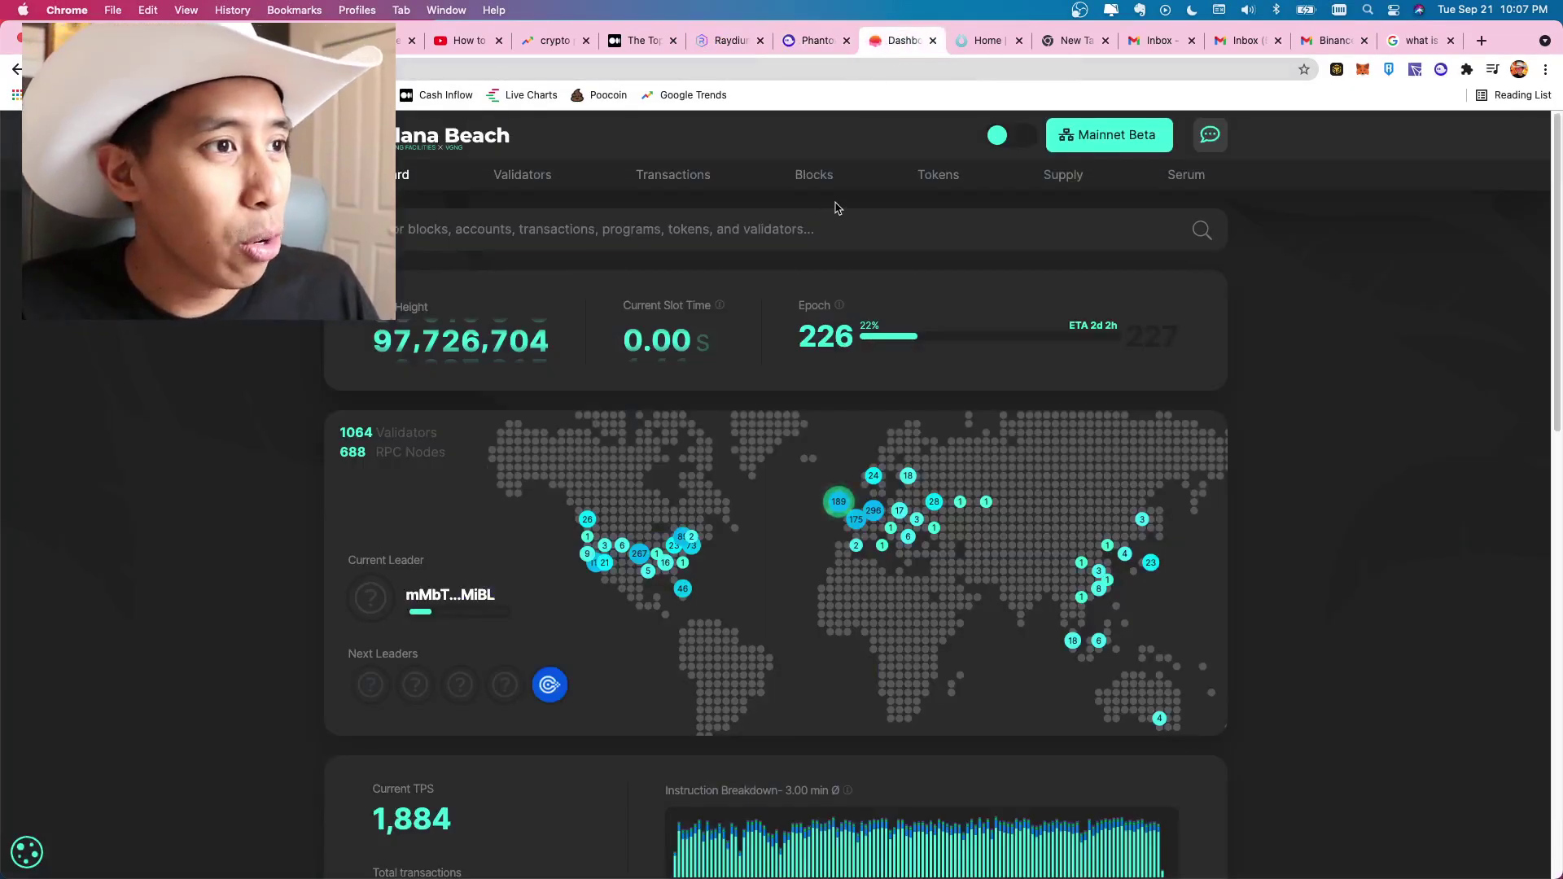
{"action": "left_click", "coordinate": [719, 45]}
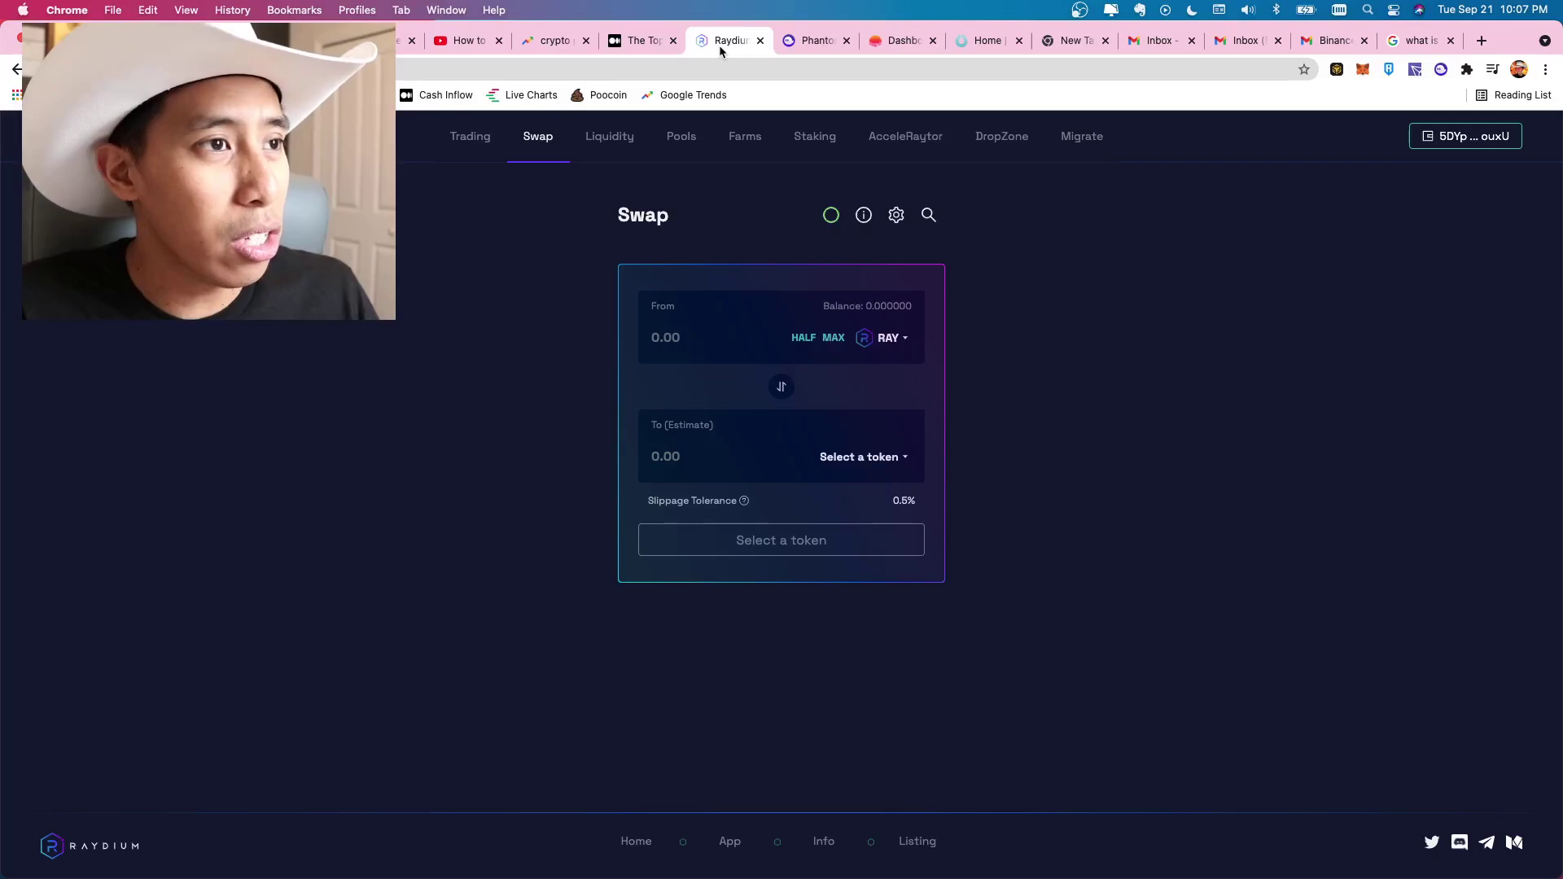
{"action": "left_click", "coordinate": [513, 319]}
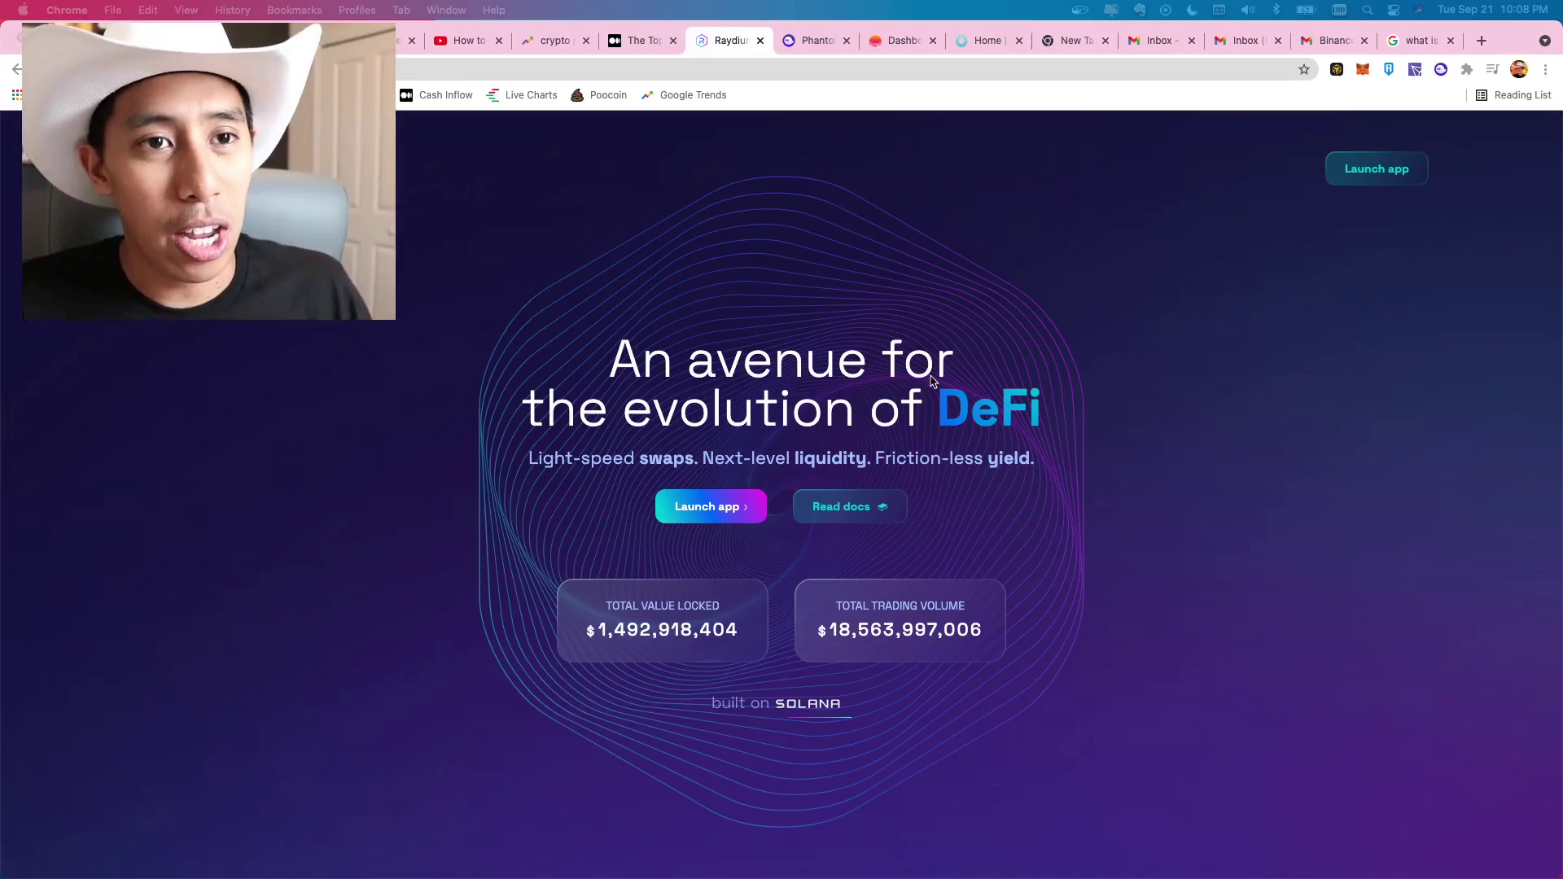
{"action": "left_click", "coordinate": [1377, 178]}
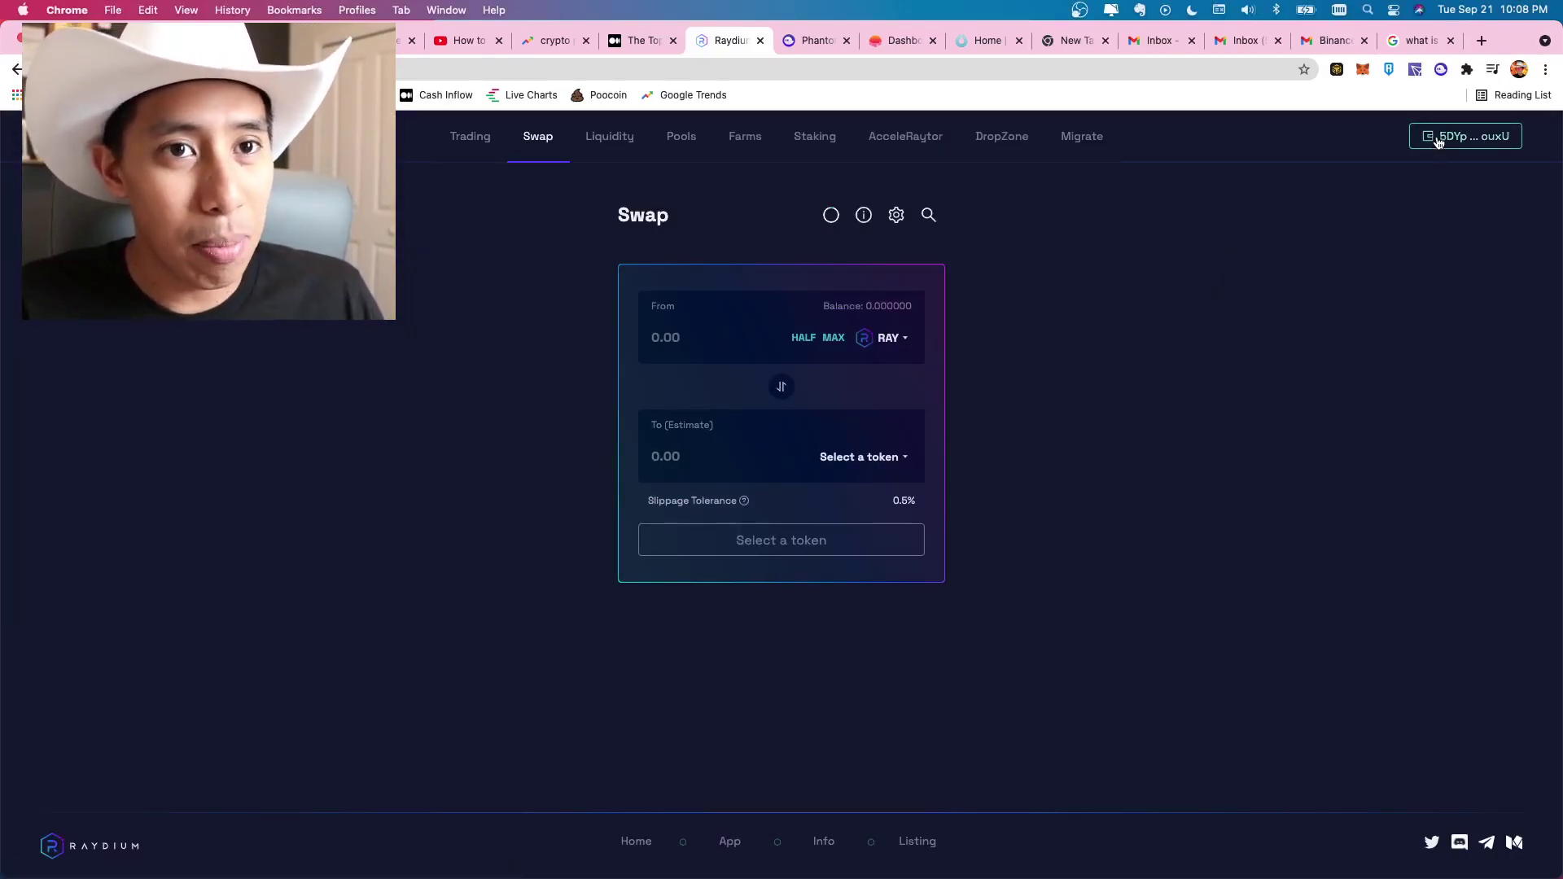
Disconnect the wallet from Raydium and switch to the Phantom website tab
{"action": "left_click", "coordinate": [1435, 136]}
{"action": "left_click", "coordinate": [774, 478]}
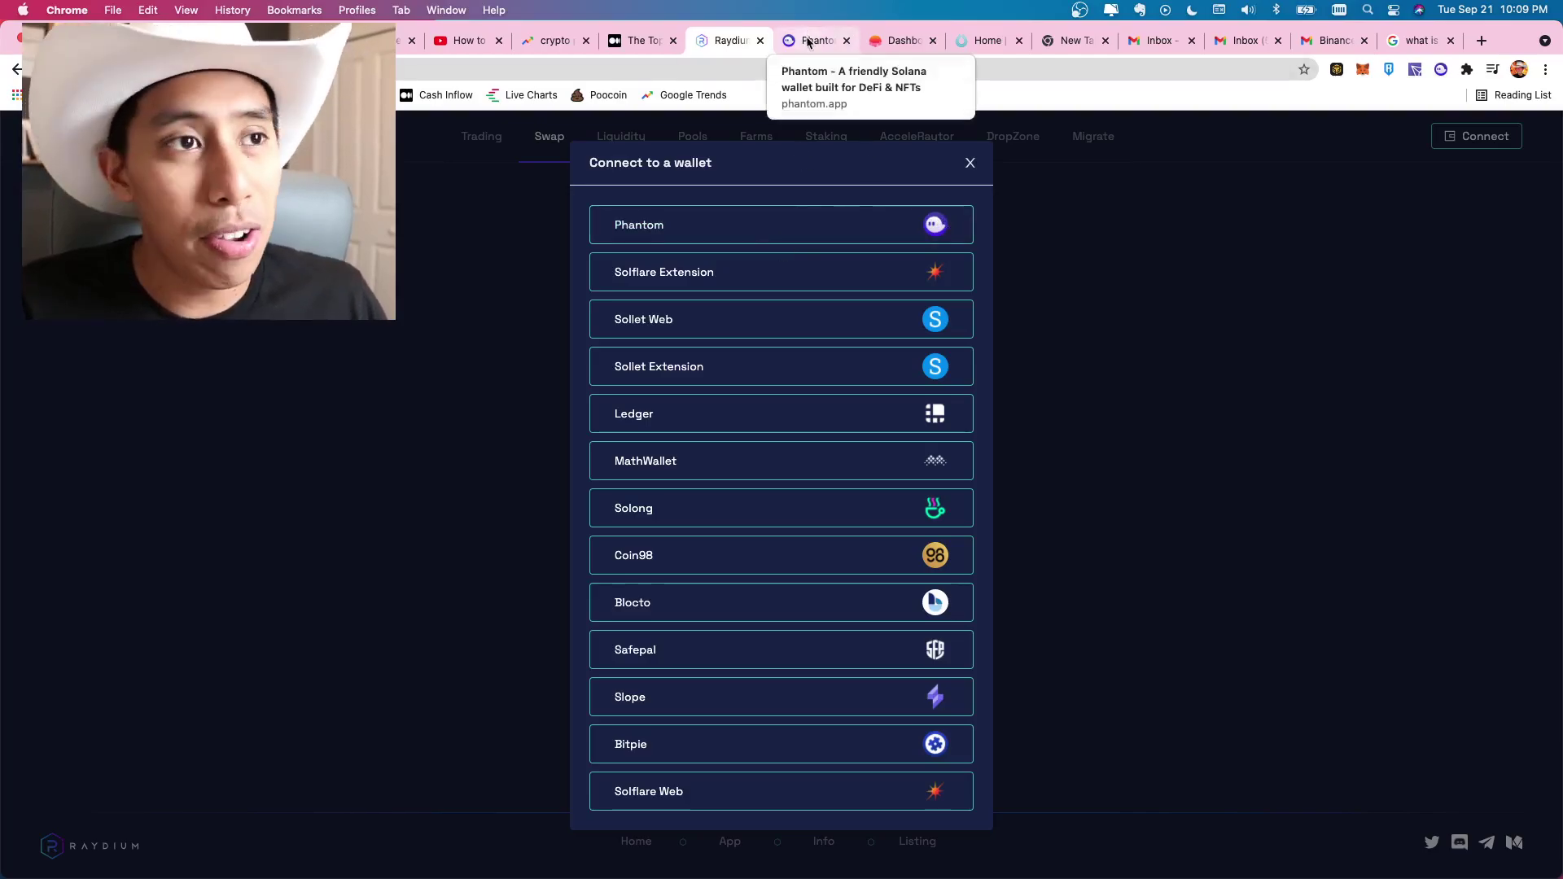
{"action": "left_click", "coordinate": [808, 42]}
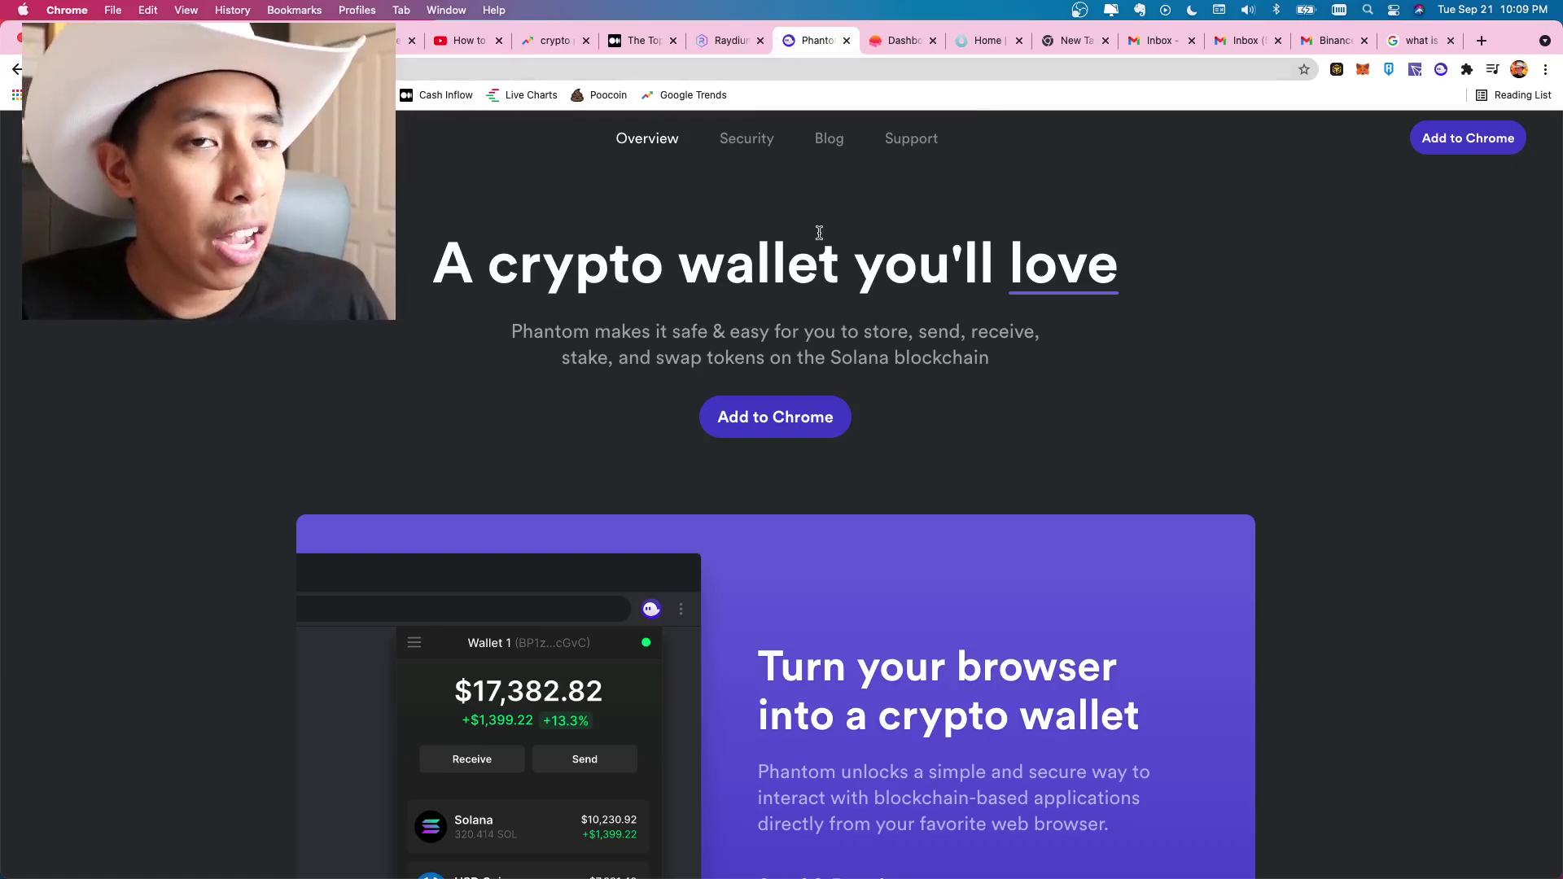
Open Phantom's Chrome Web Store listing, then open the Phantom extension from the Extensions menu
{"action": "left_click", "coordinate": [801, 416]}
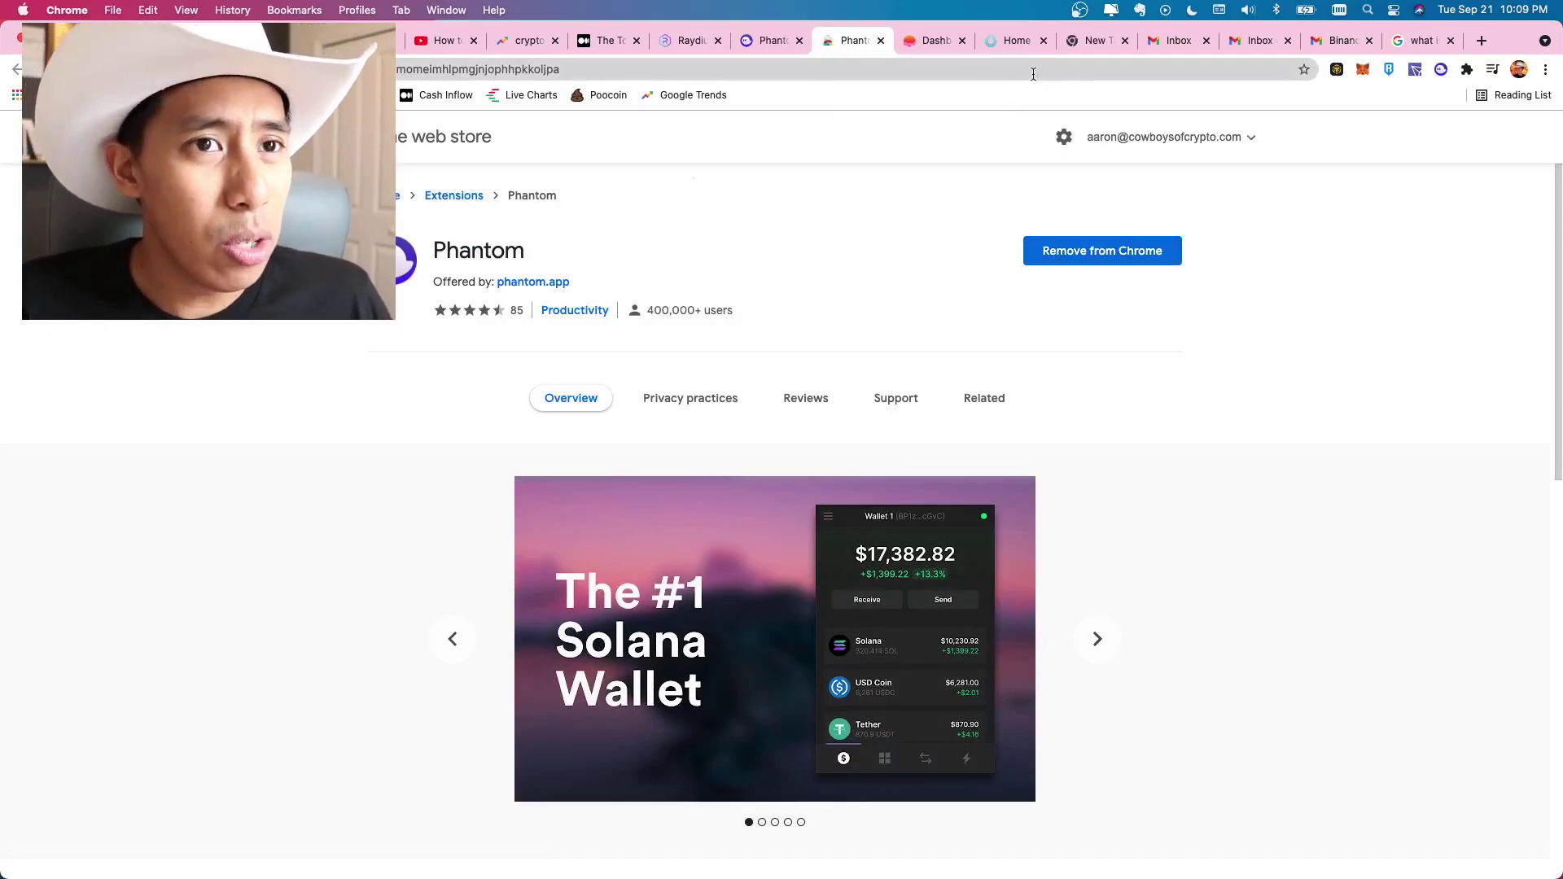
{"action": "left_click", "coordinate": [1466, 70]}
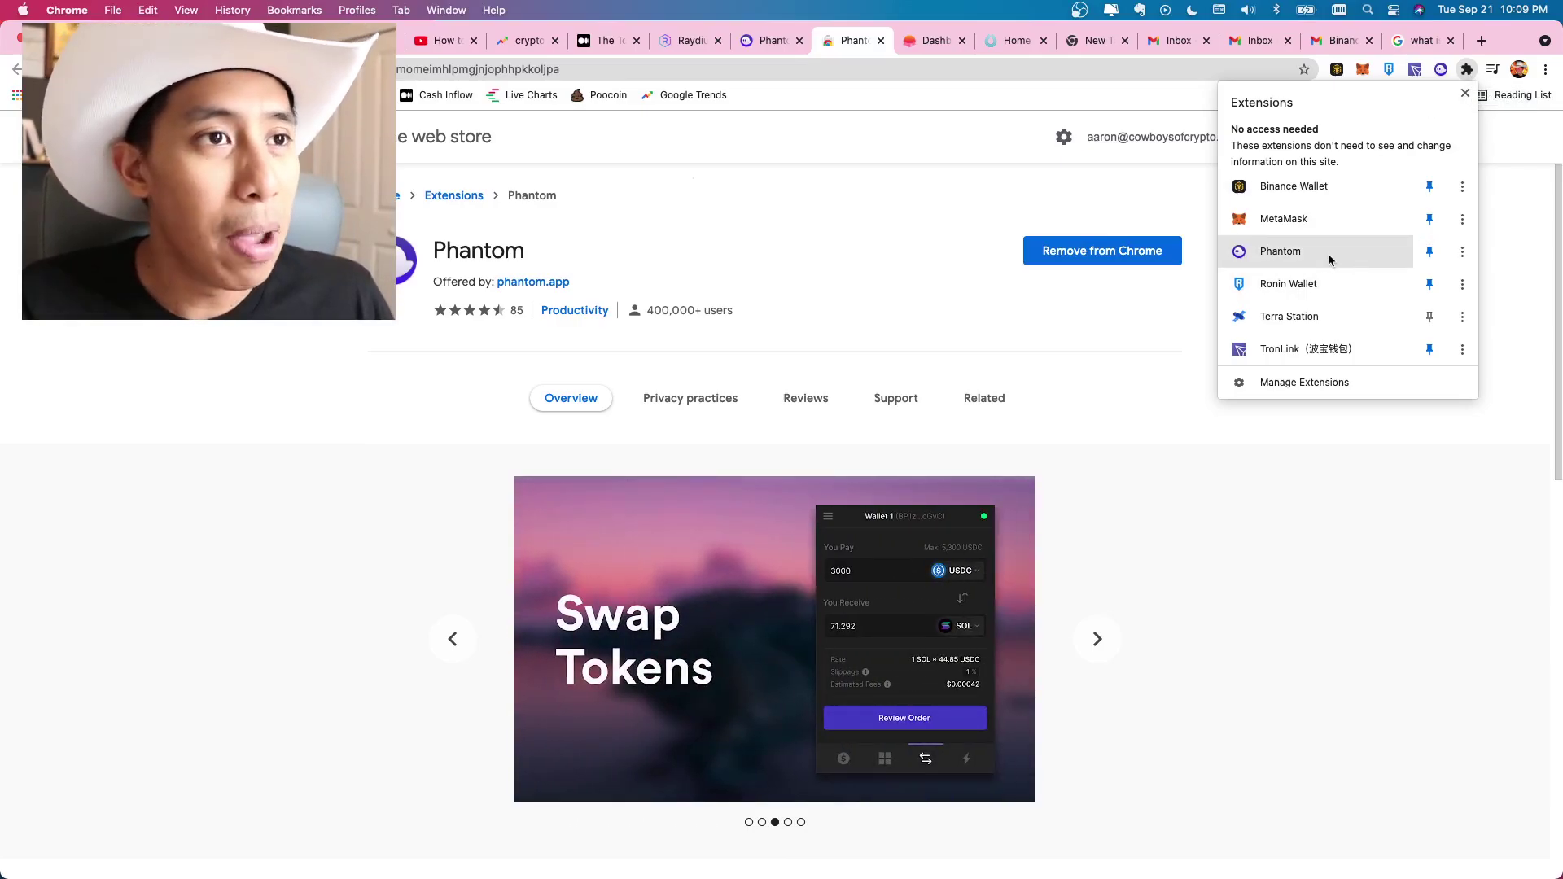
{"action": "left_click", "coordinate": [1310, 250]}
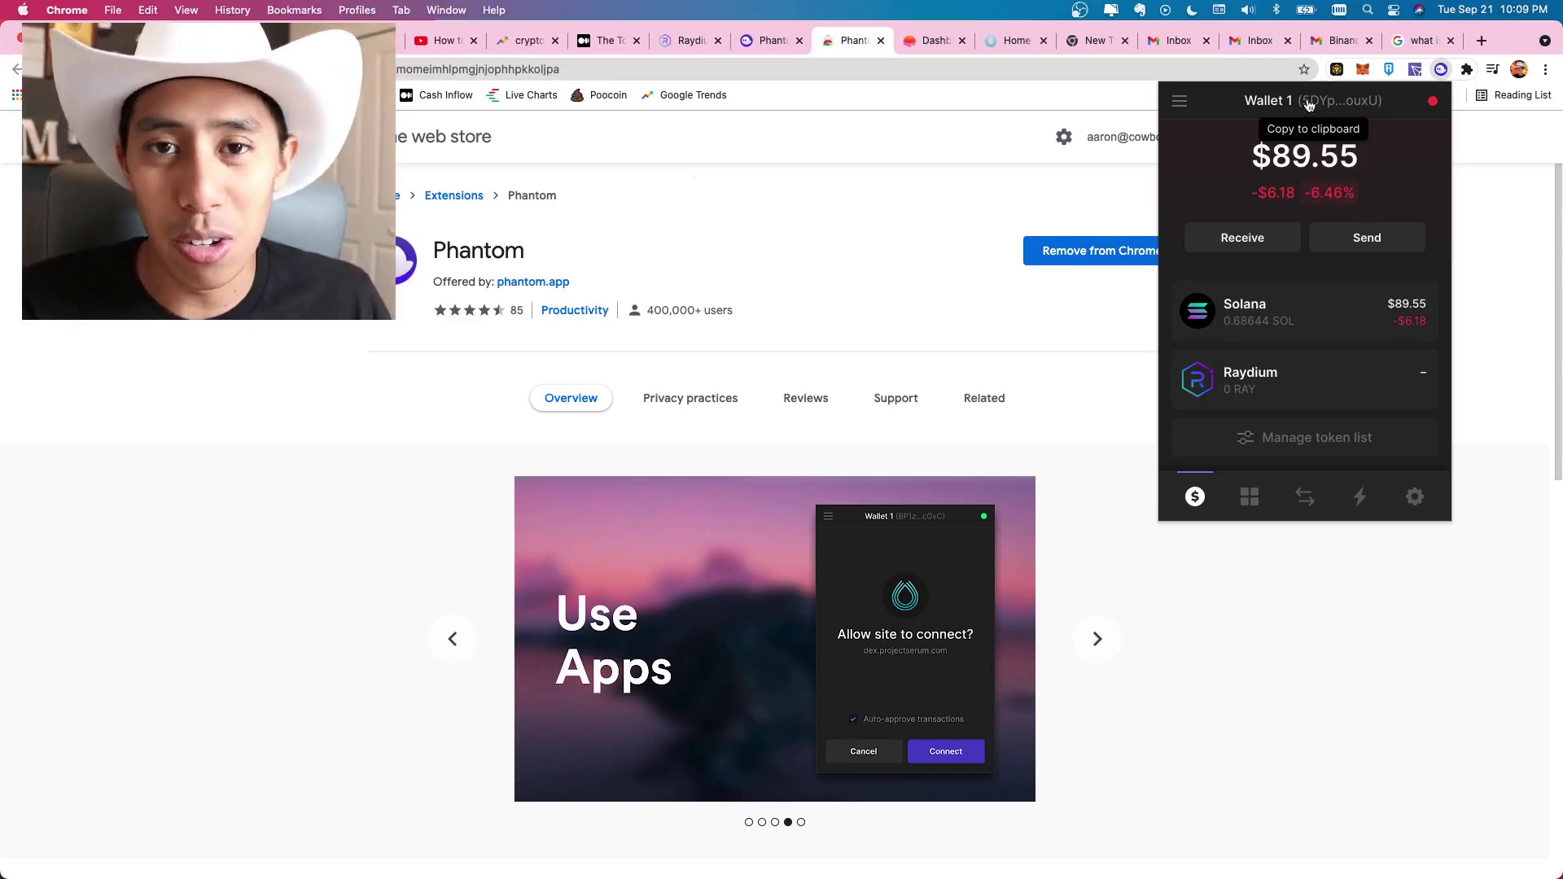
Copy Wallet 1's address, create and copy a new Wallet 2, then switch back to Wallet 1
{"action": "left_click", "coordinate": [1308, 102]}
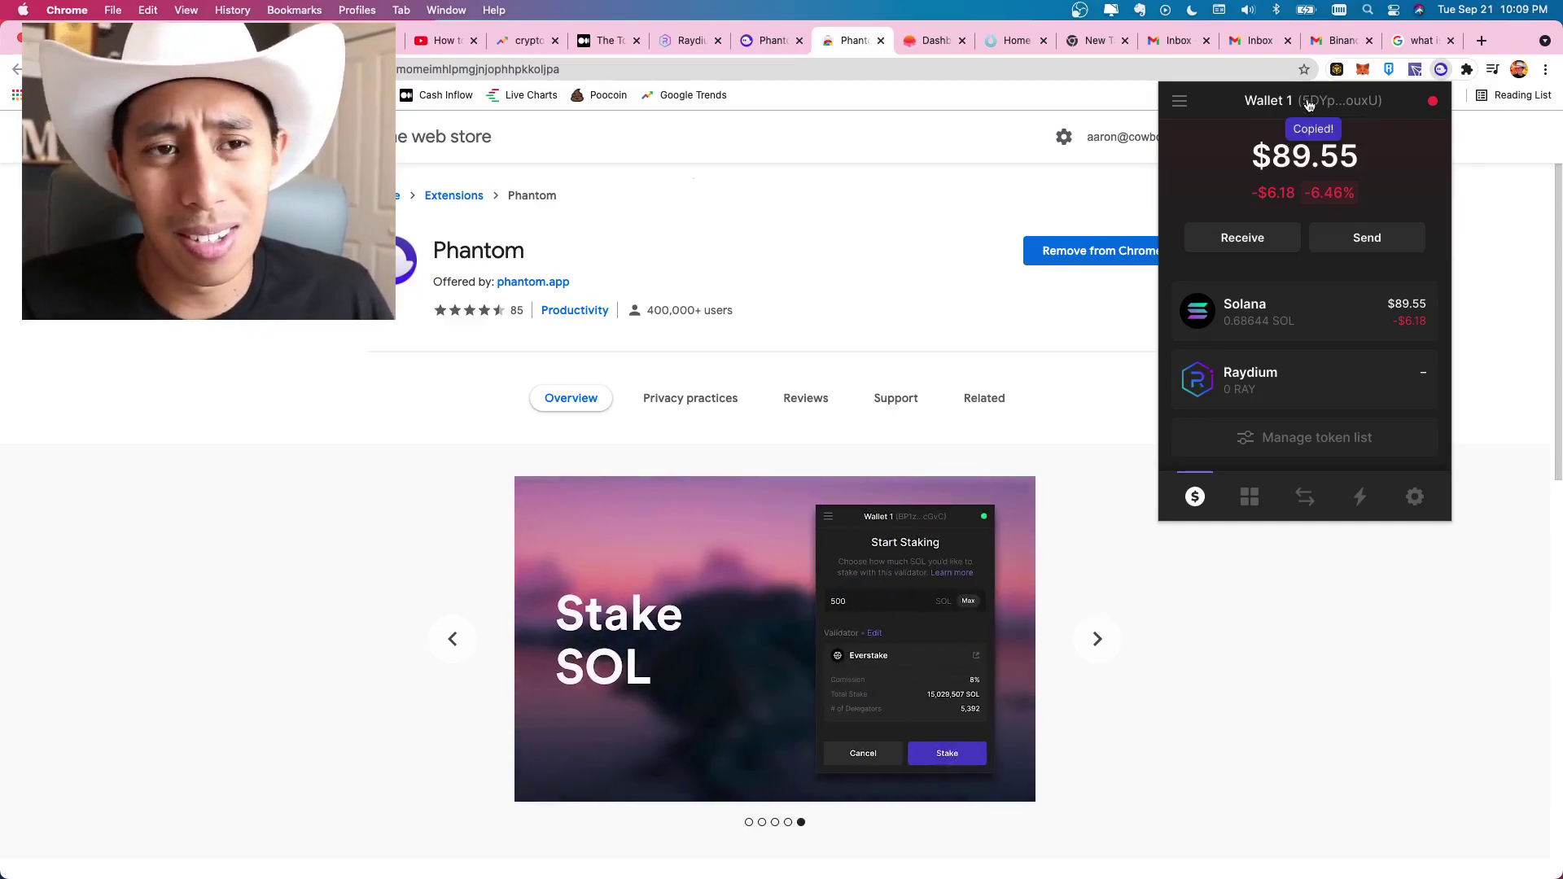
{"action": "left_click", "coordinate": [1180, 103]}
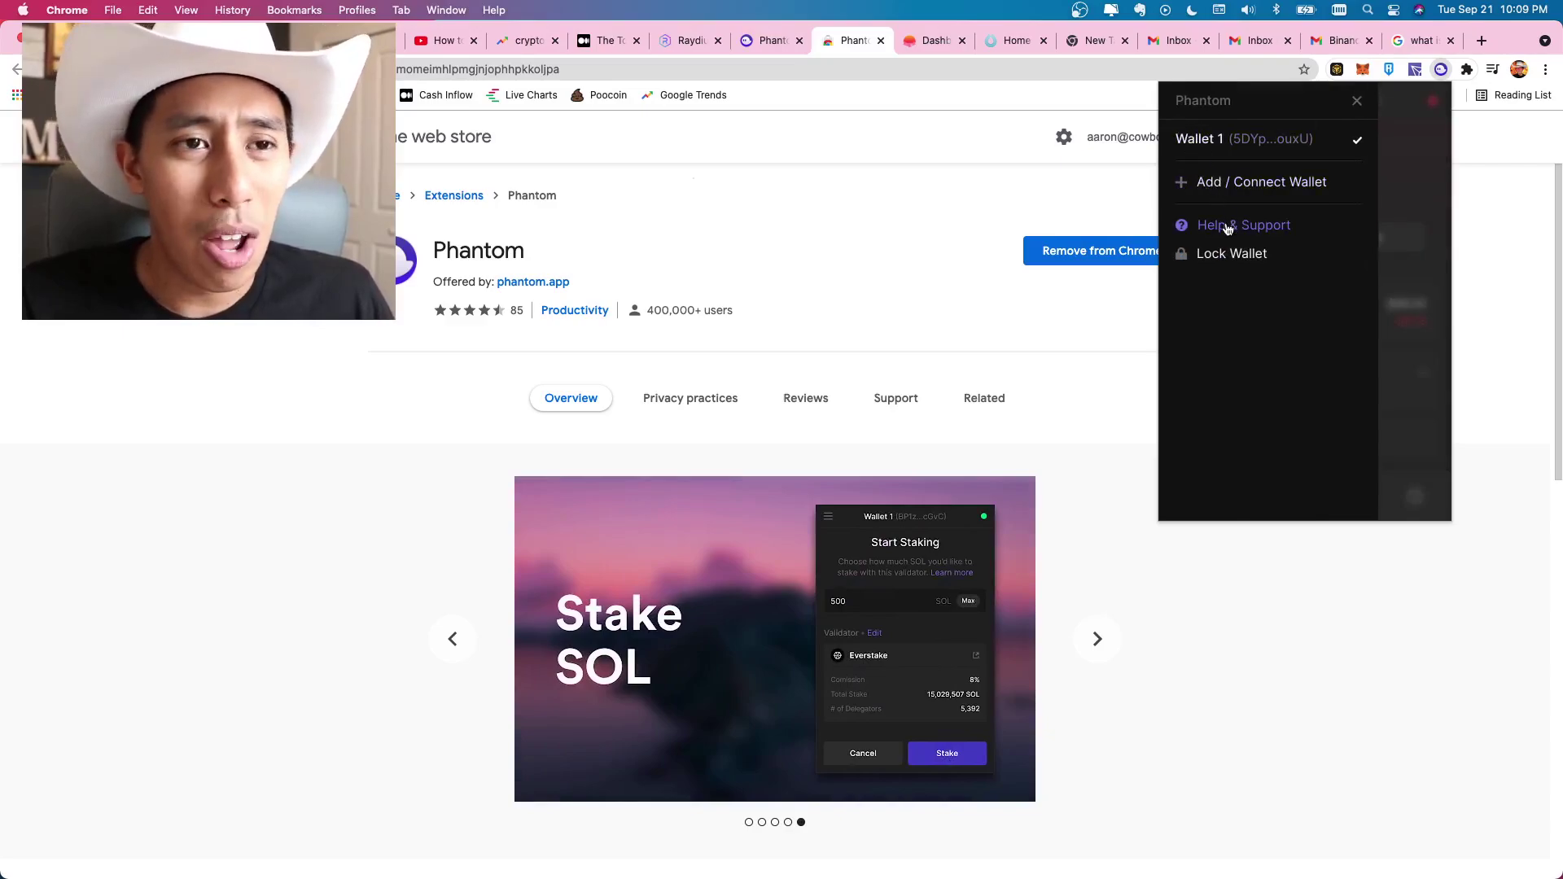
{"action": "left_click", "coordinate": [1272, 187]}
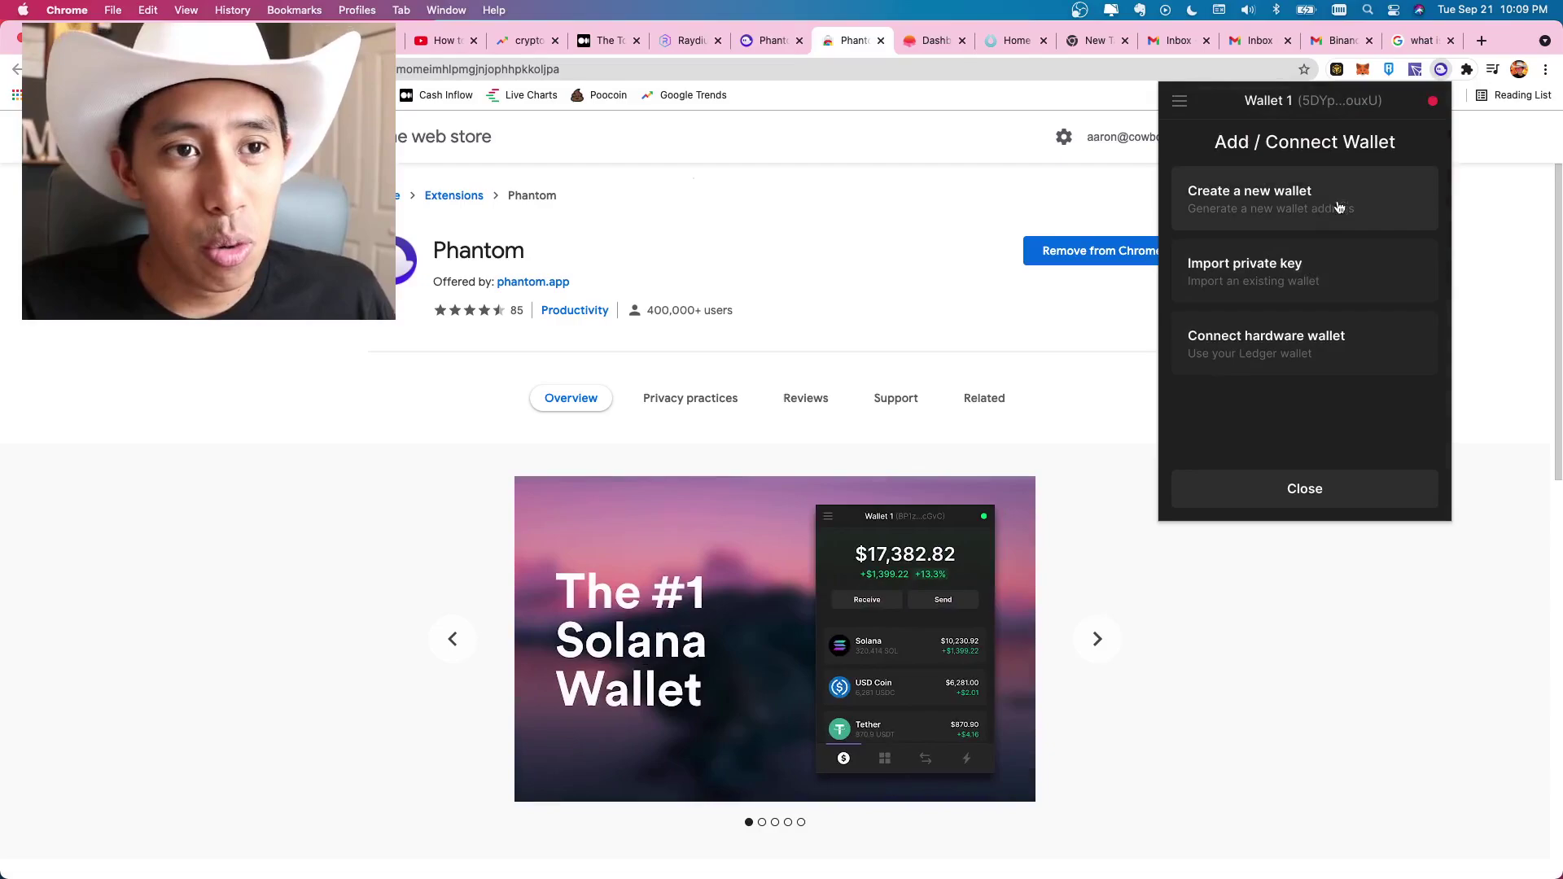
{"action": "left_click", "coordinate": [1270, 190]}
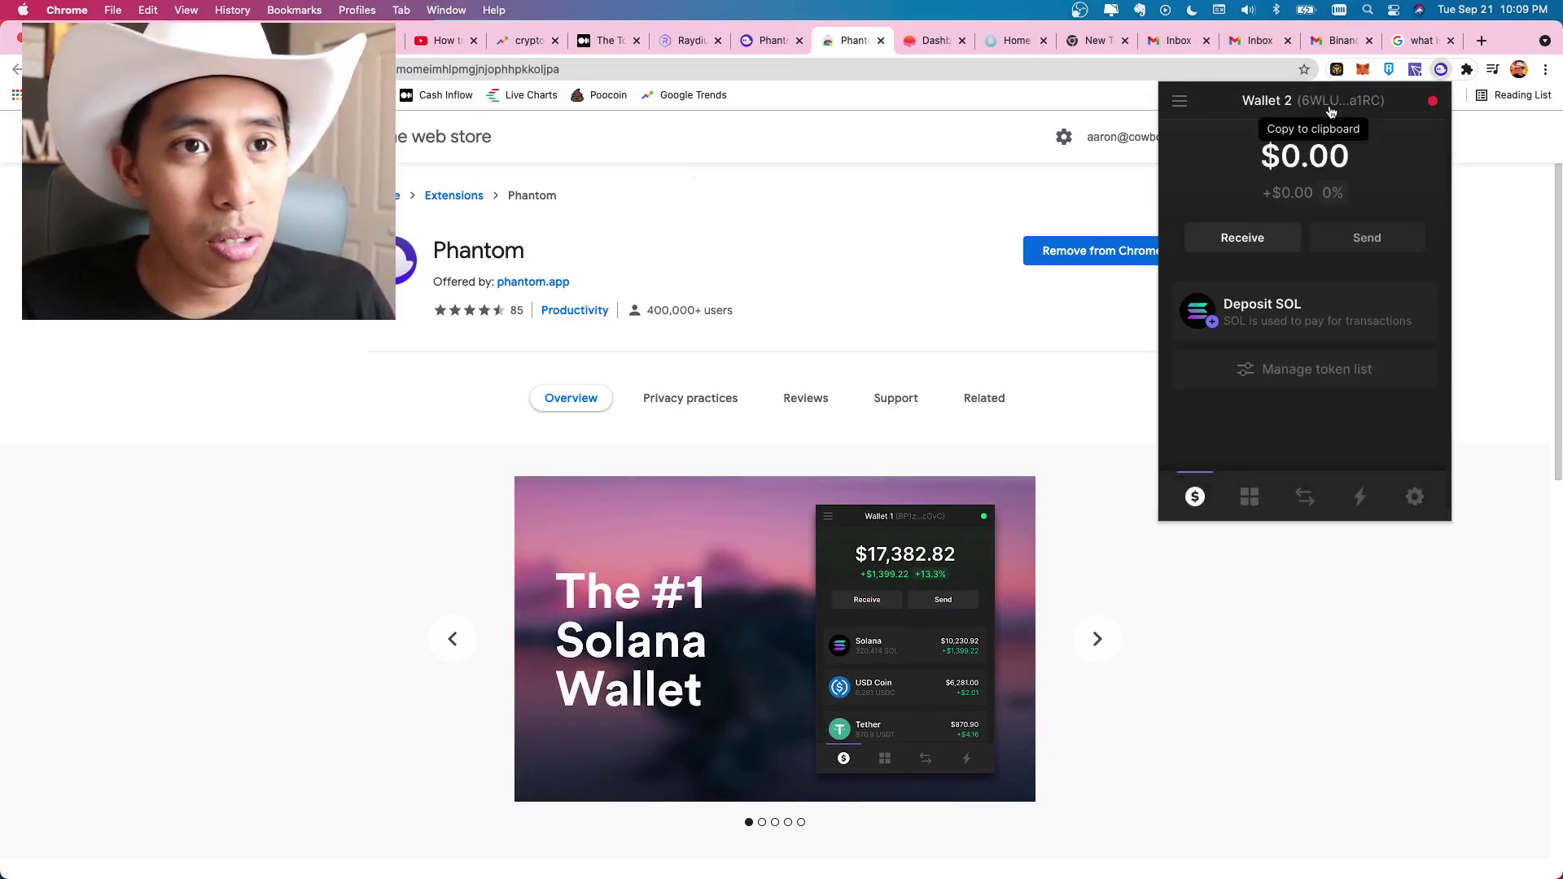
{"action": "left_click", "coordinate": [1296, 110]}
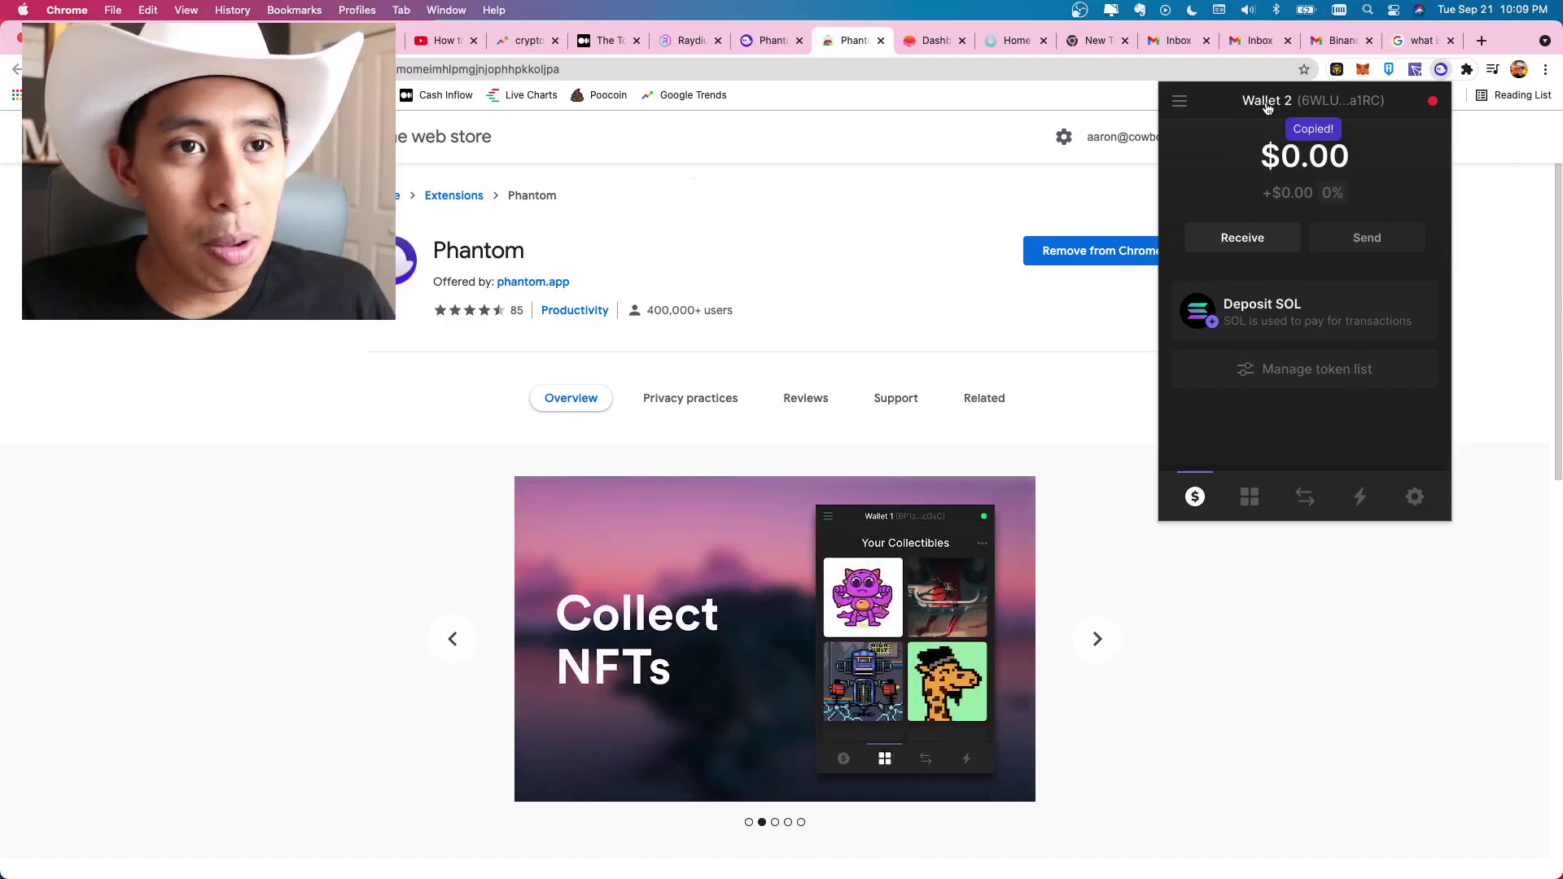
{"action": "left_click", "coordinate": [1180, 101]}
{"action": "left_click", "coordinate": [1211, 143]}
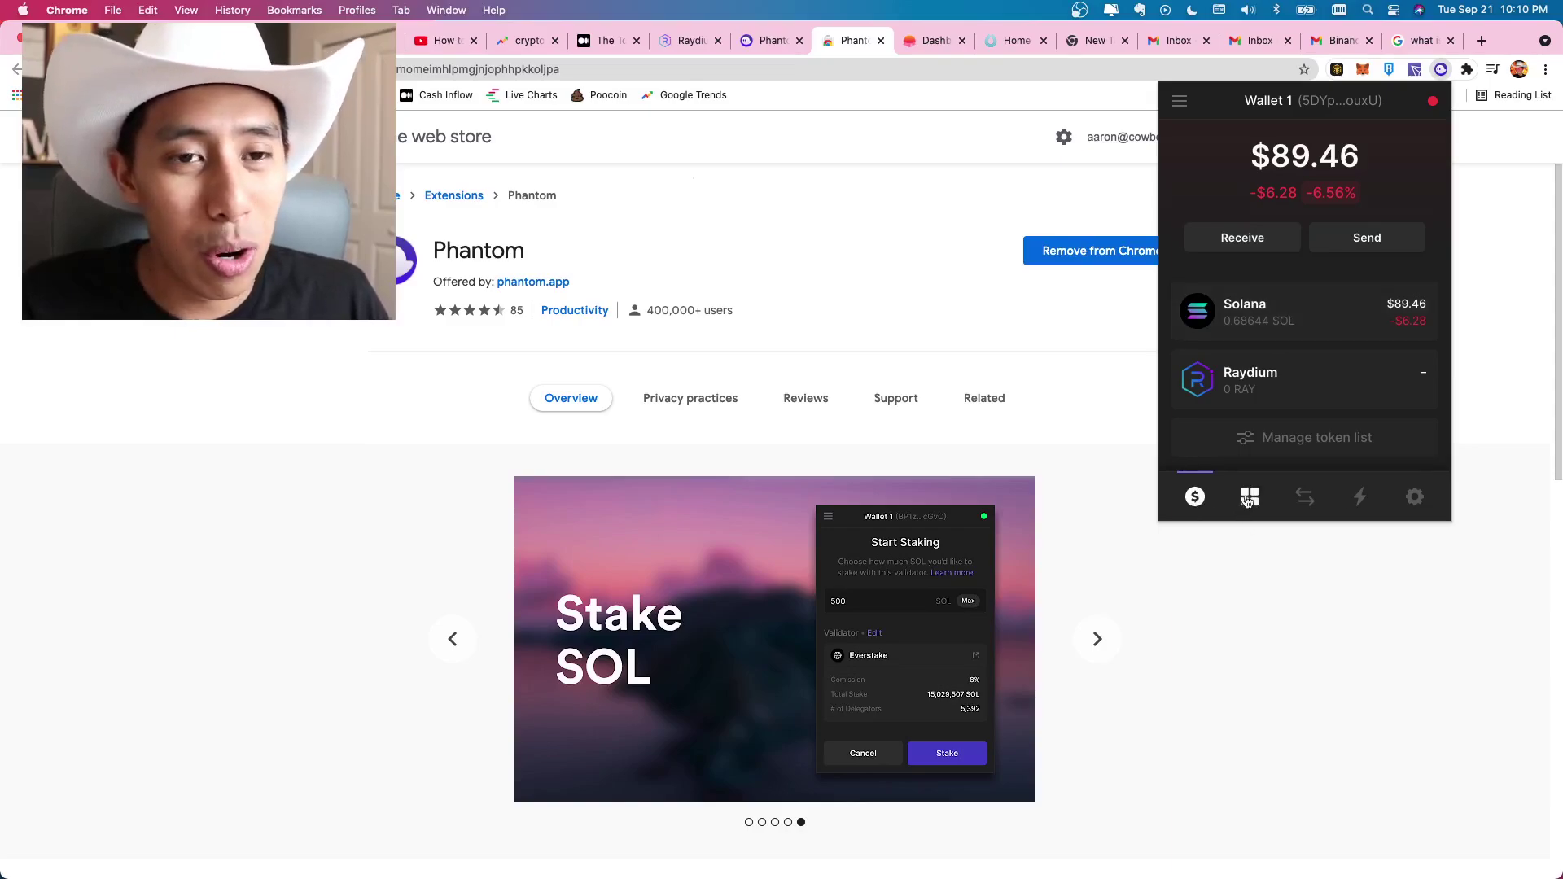
Browse Wallet 1's collectibles, SOL-to-RAY swap form, activity and settings pages in Phantom
{"action": "left_click", "coordinate": [1248, 499]}
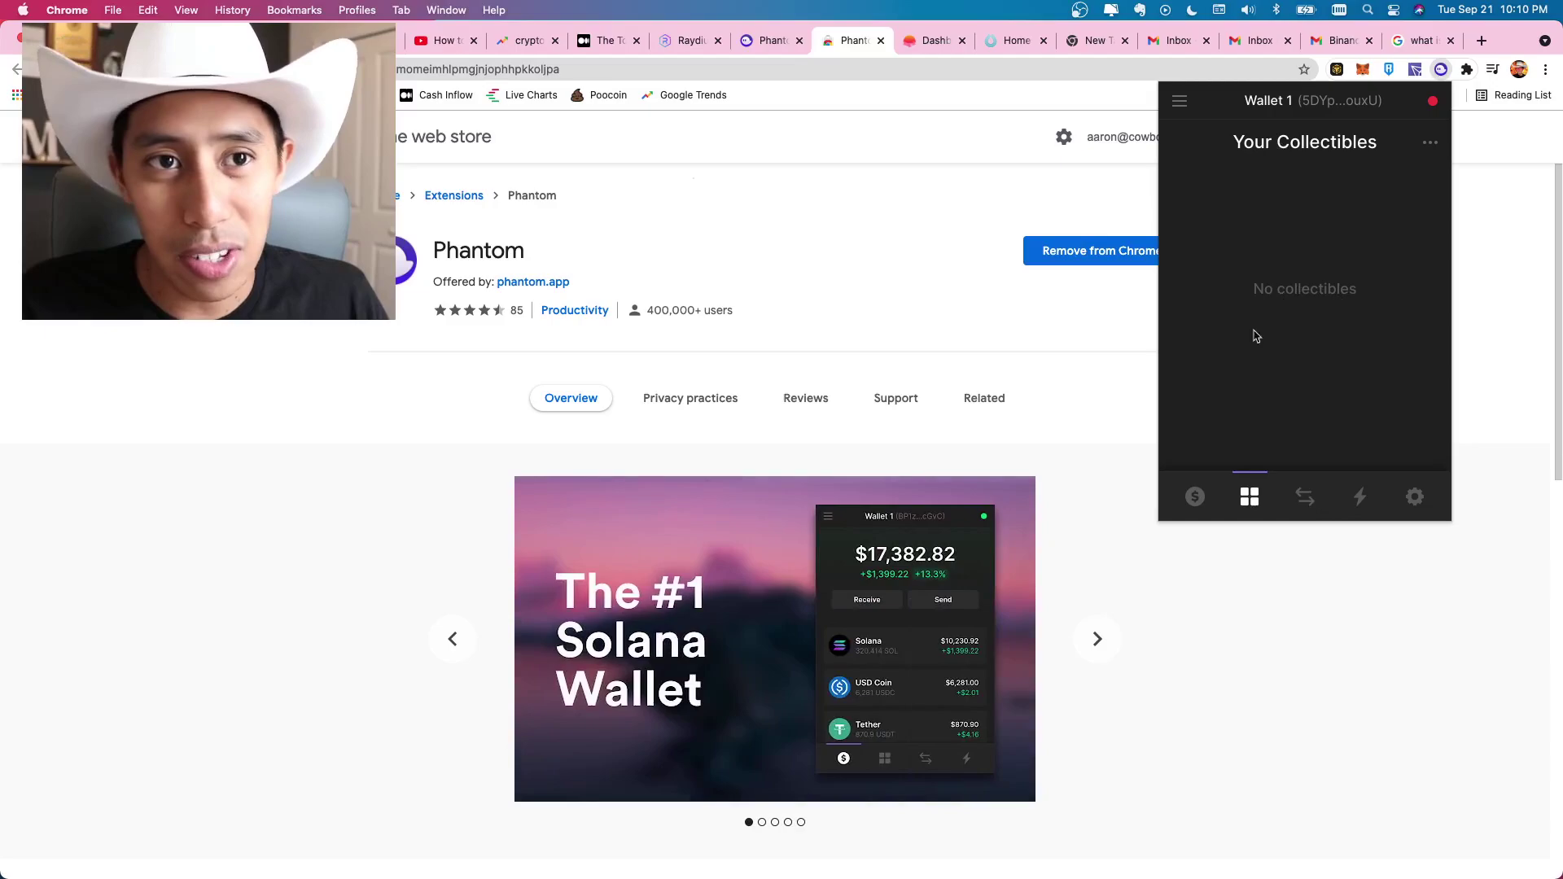
{"action": "left_click", "coordinate": [1303, 501]}
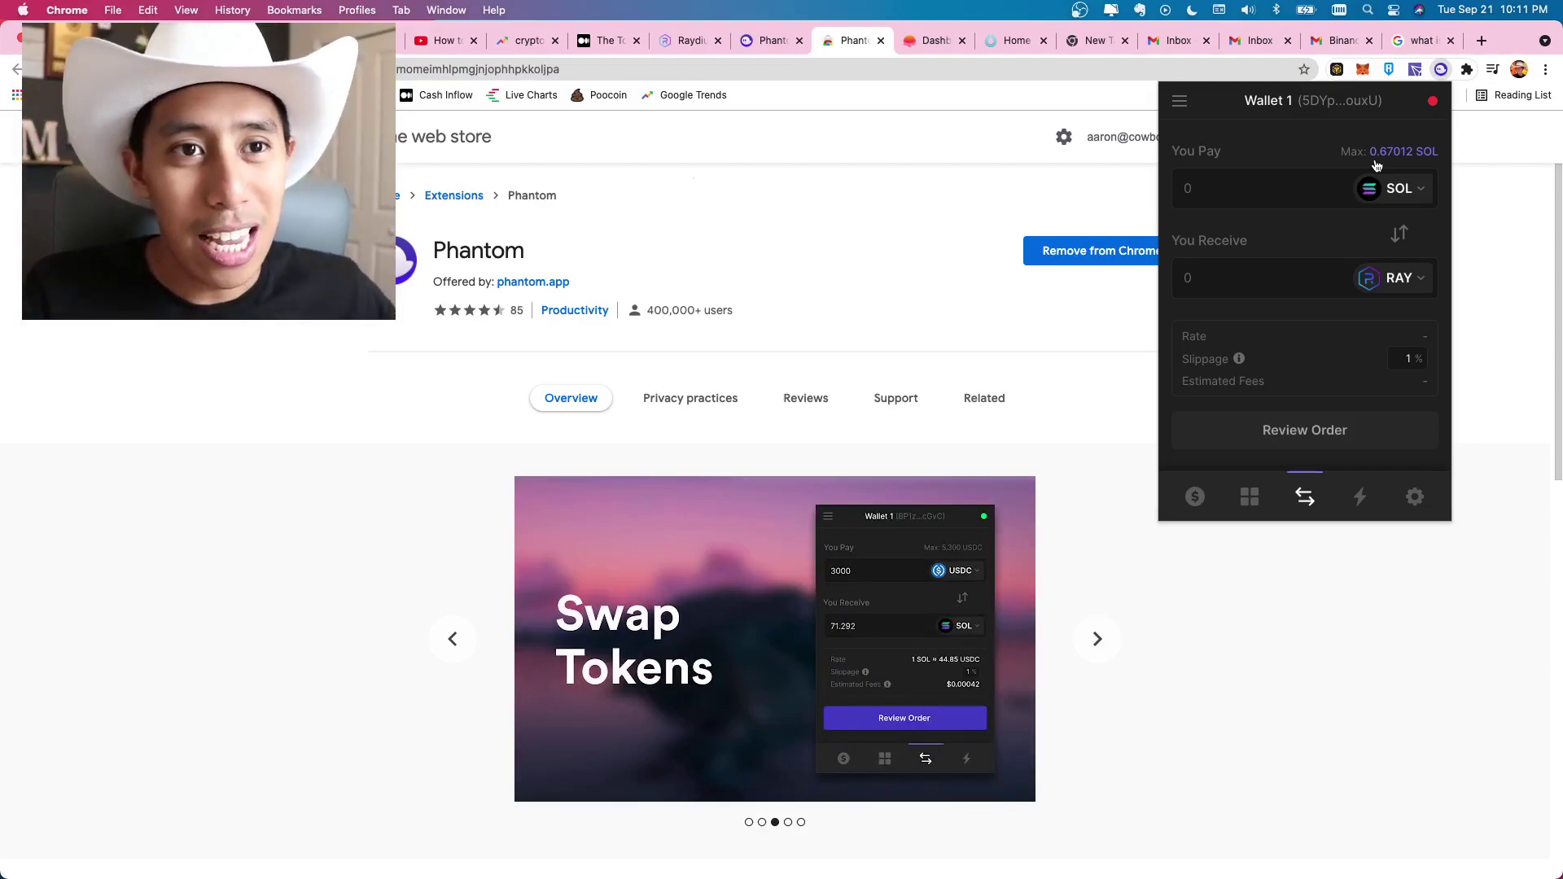
{"action": "left_click", "coordinate": [1359, 496]}
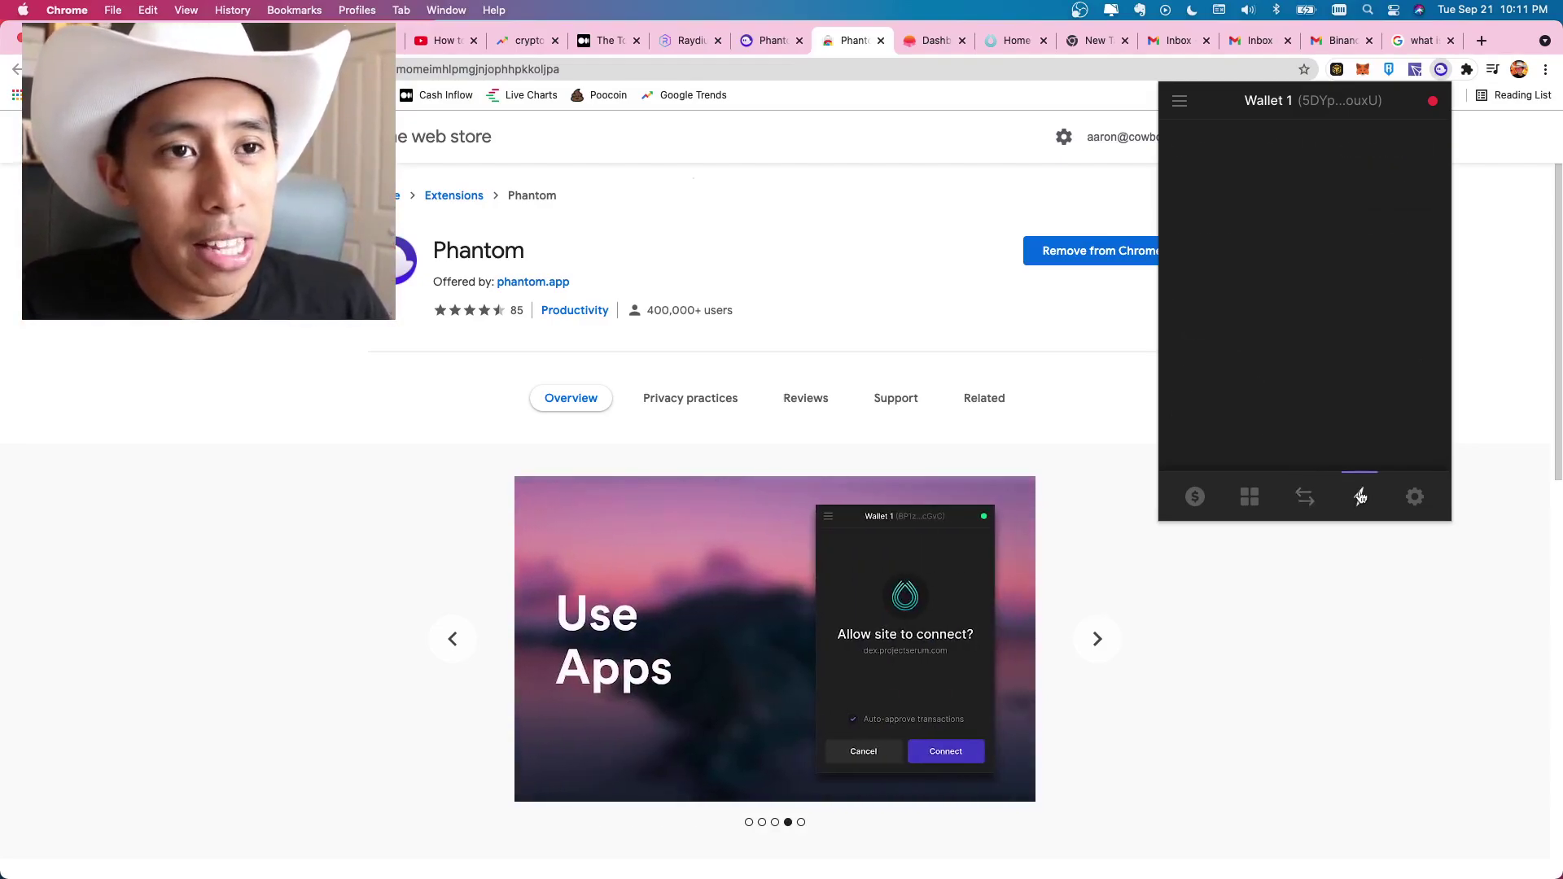
{"action": "left_click", "coordinate": [1416, 496]}
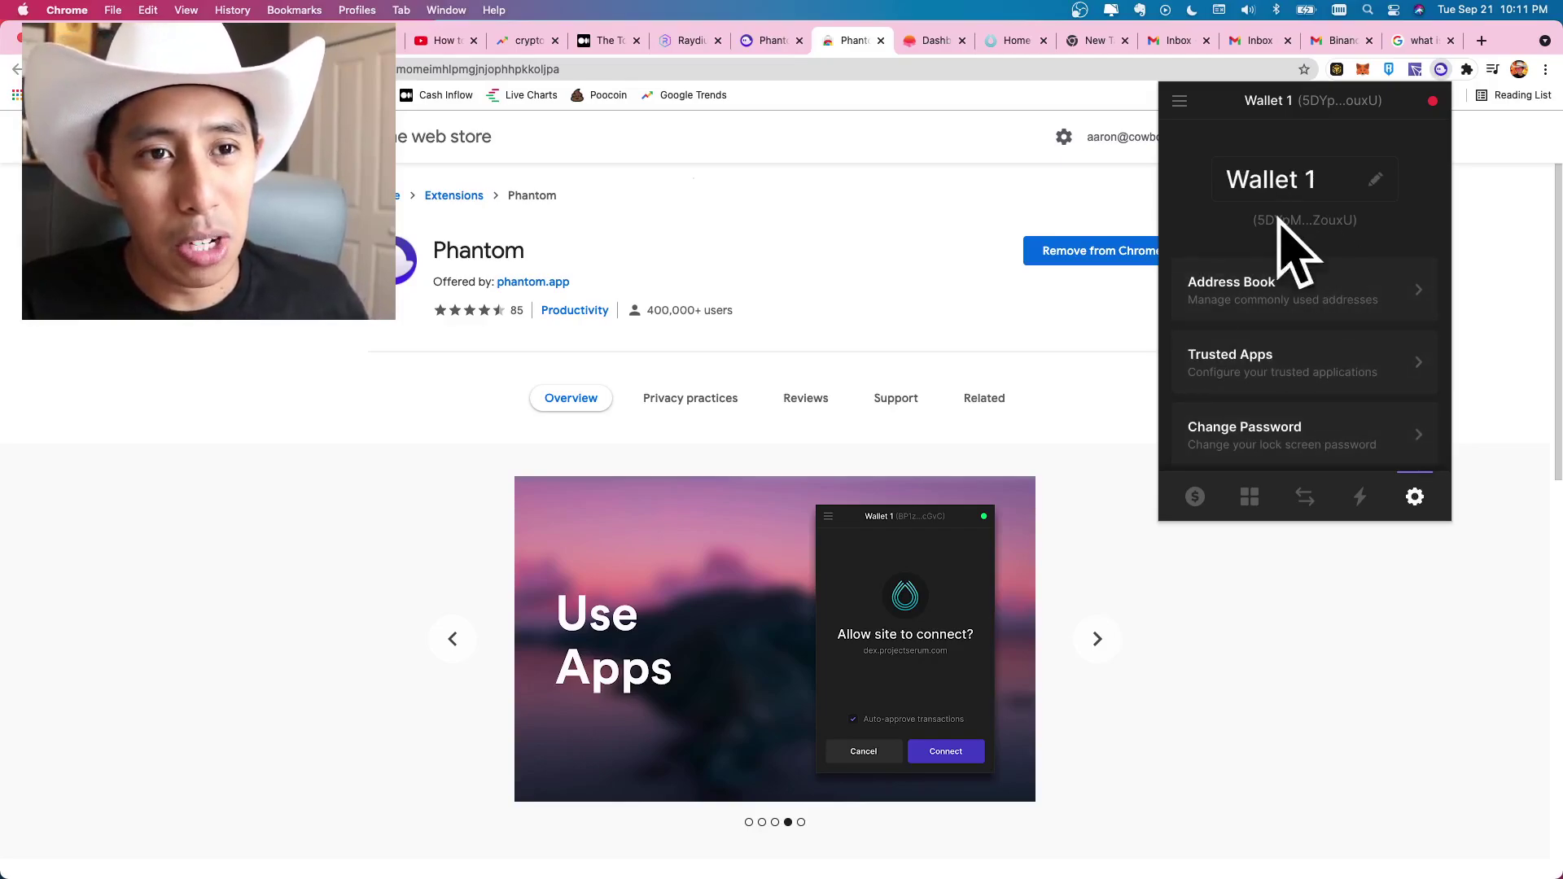
{"action": "scroll", "coordinate": [1283, 342], "scroll_direction": "down", "scroll_amount": 5}
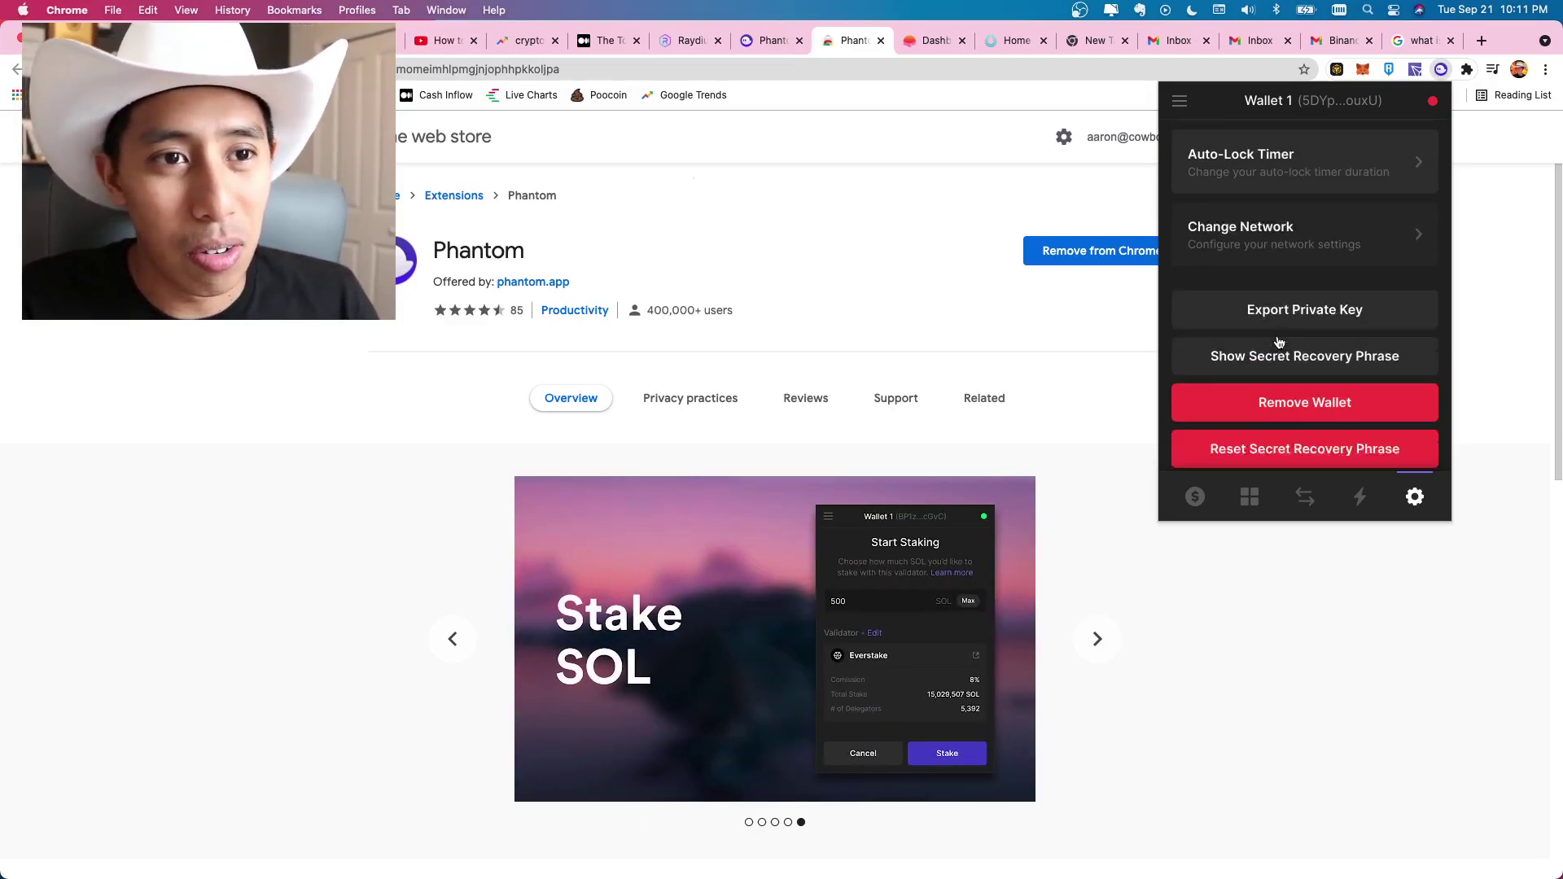
{"action": "scroll", "coordinate": [1336, 403], "scroll_direction": "up", "scroll_amount": 5}
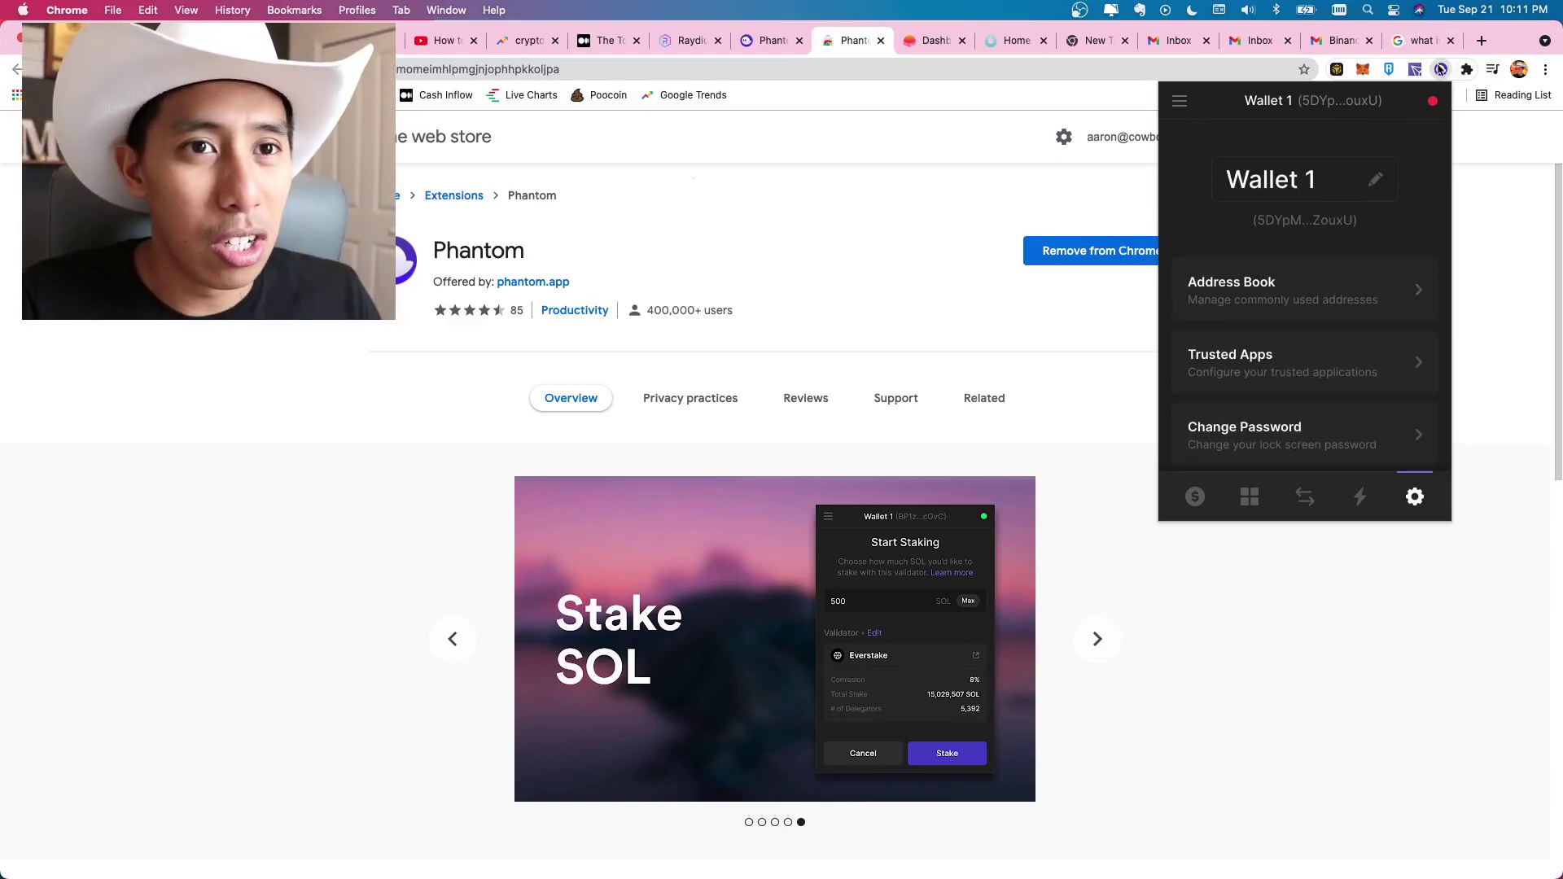
Close Phantom and the Web Store tab, then connect the Phantom wallet to Raydium
{"action": "left_click", "coordinate": [1440, 71]}
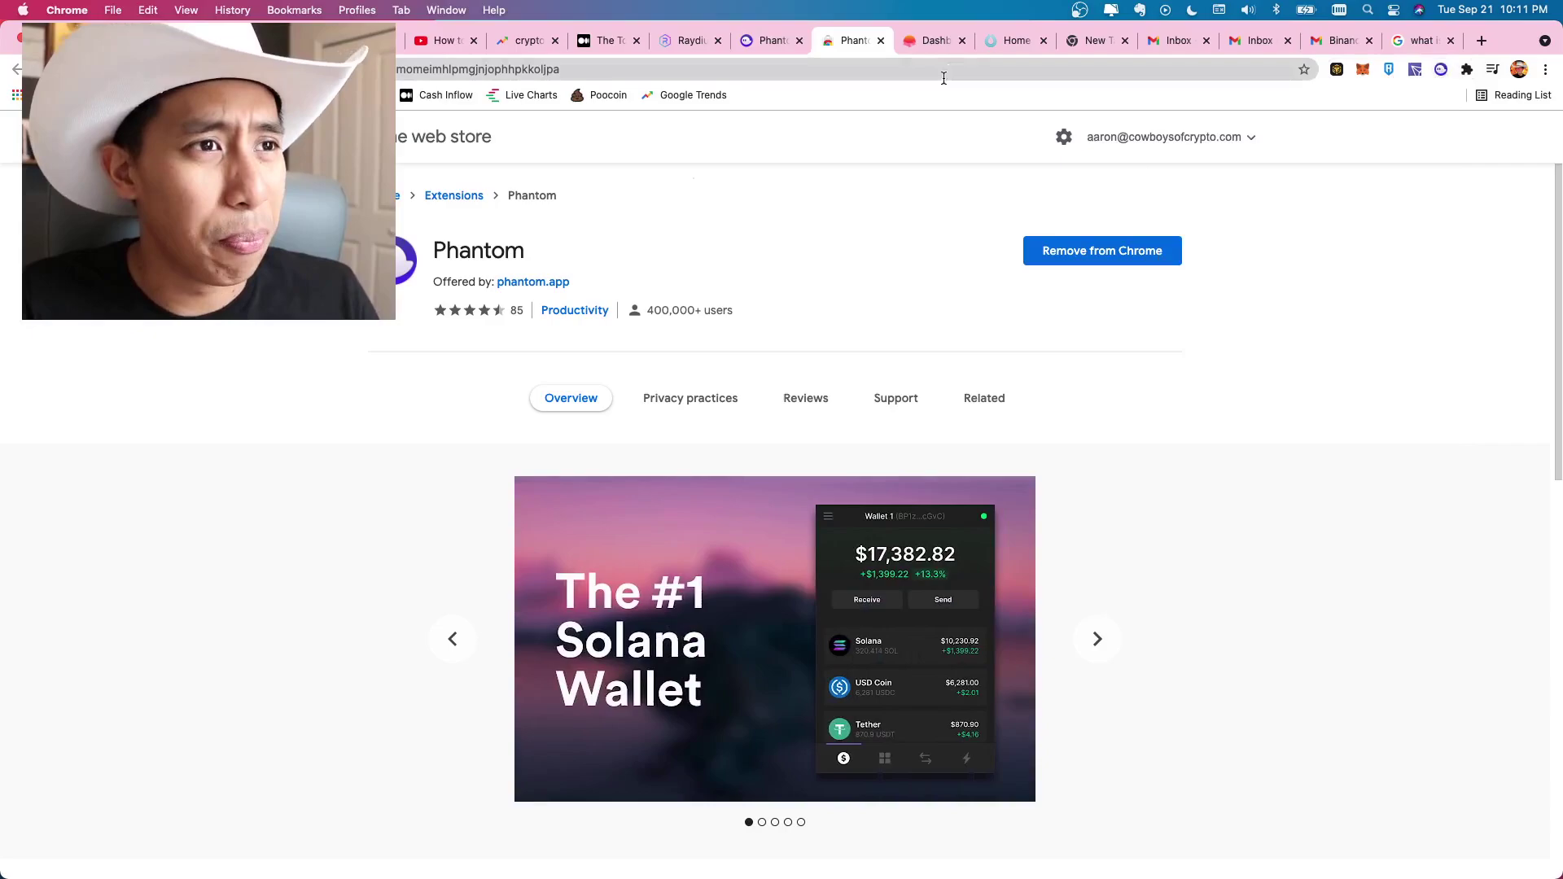
{"action": "left_click", "coordinate": [884, 40]}
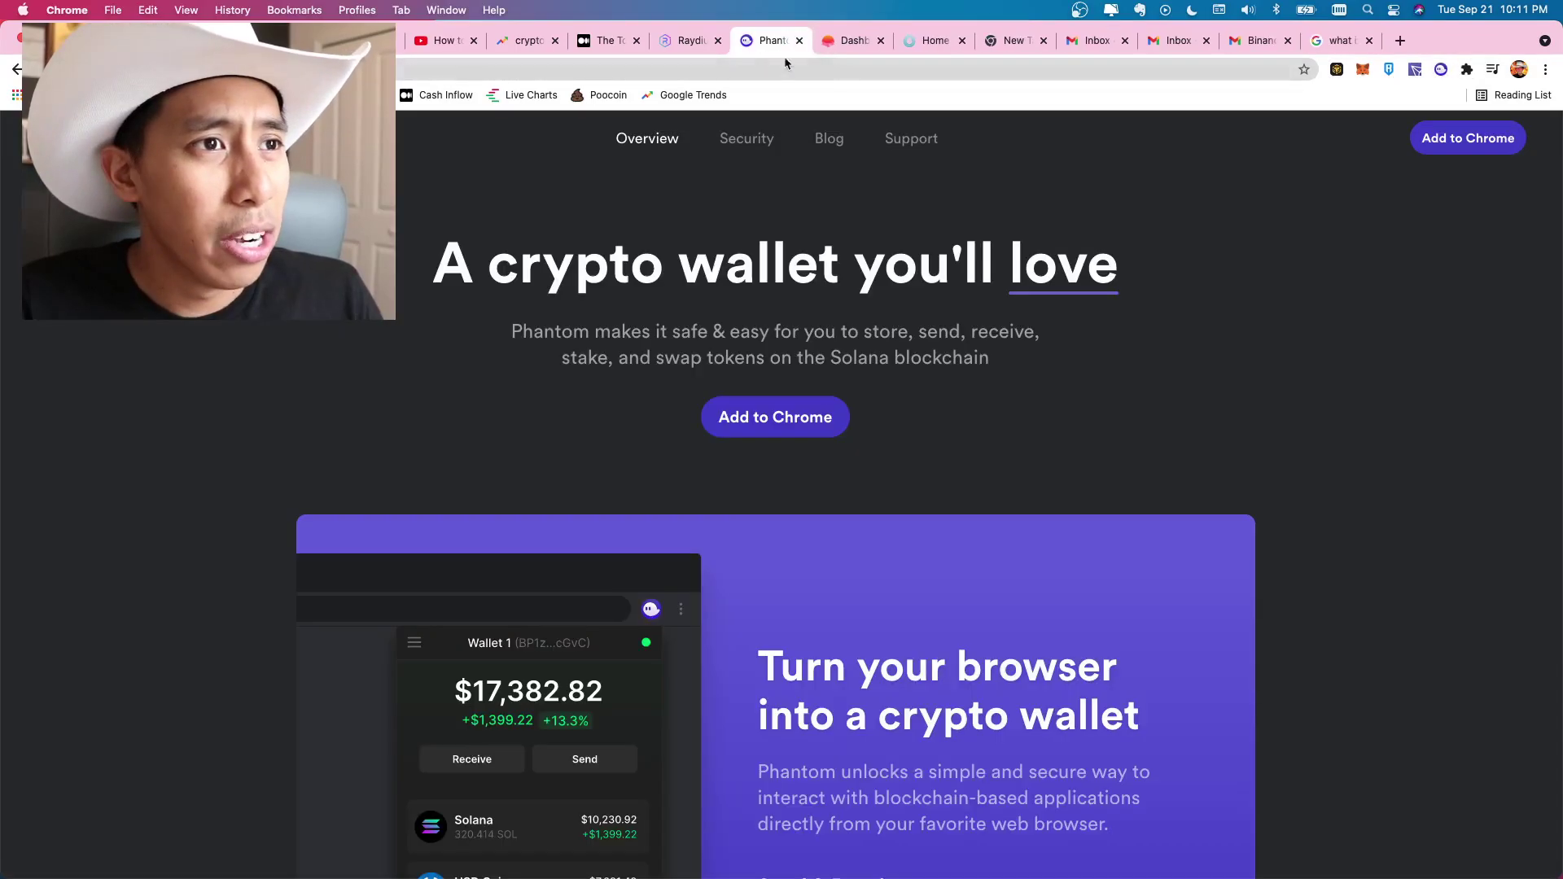
{"action": "left_click", "coordinate": [686, 44]}
{"action": "left_click", "coordinate": [725, 223]}
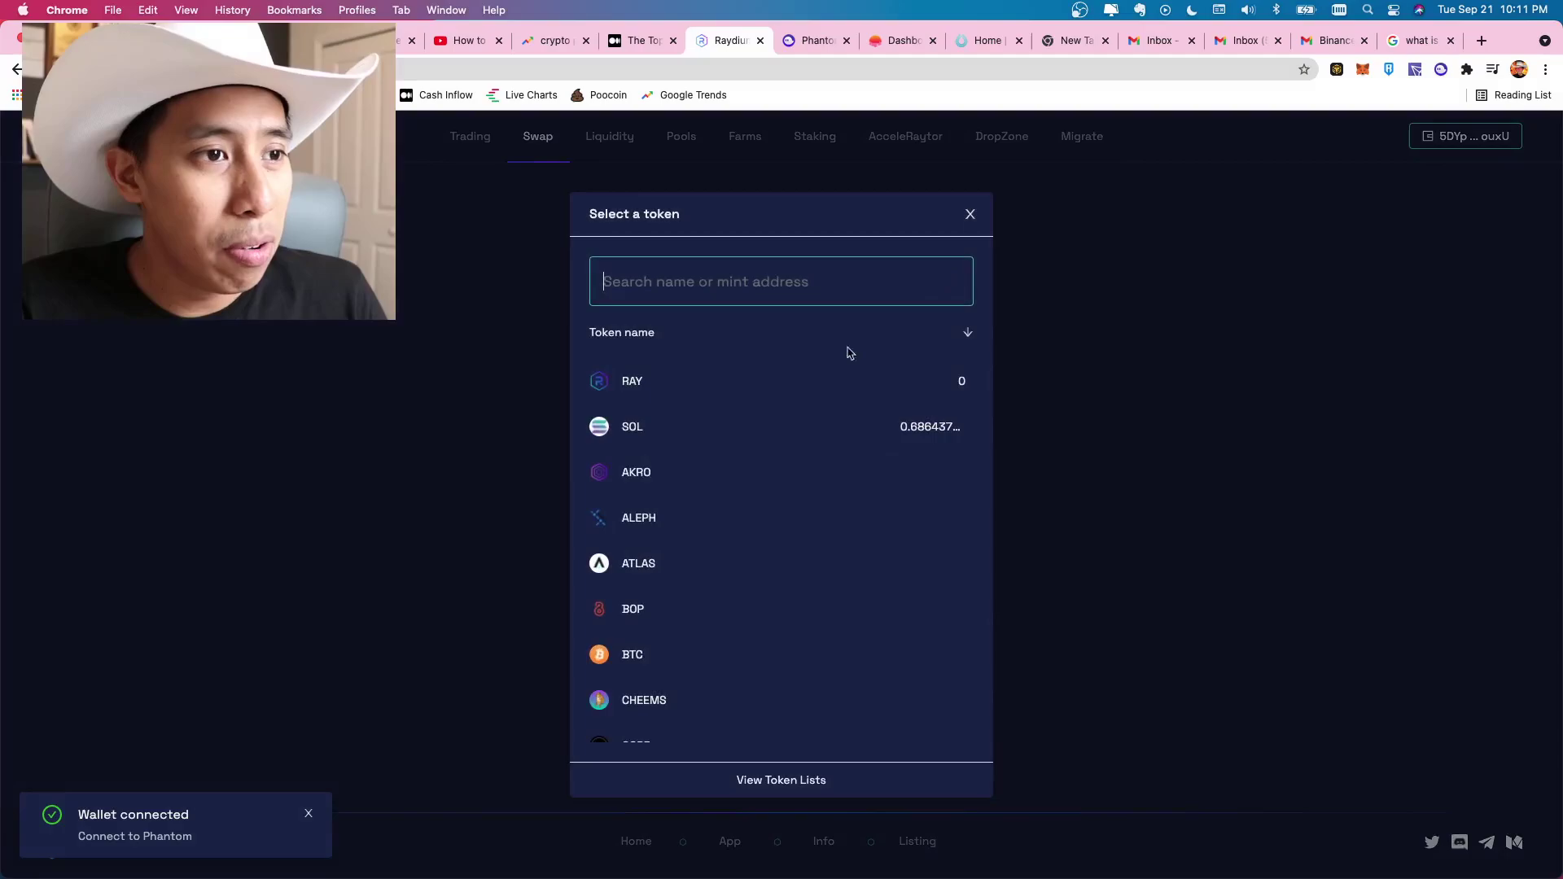
Set up a SOL-to-RAY swap, check the slippage settings, and enter 0.1 SOL
{"action": "left_click", "coordinate": [657, 423]}
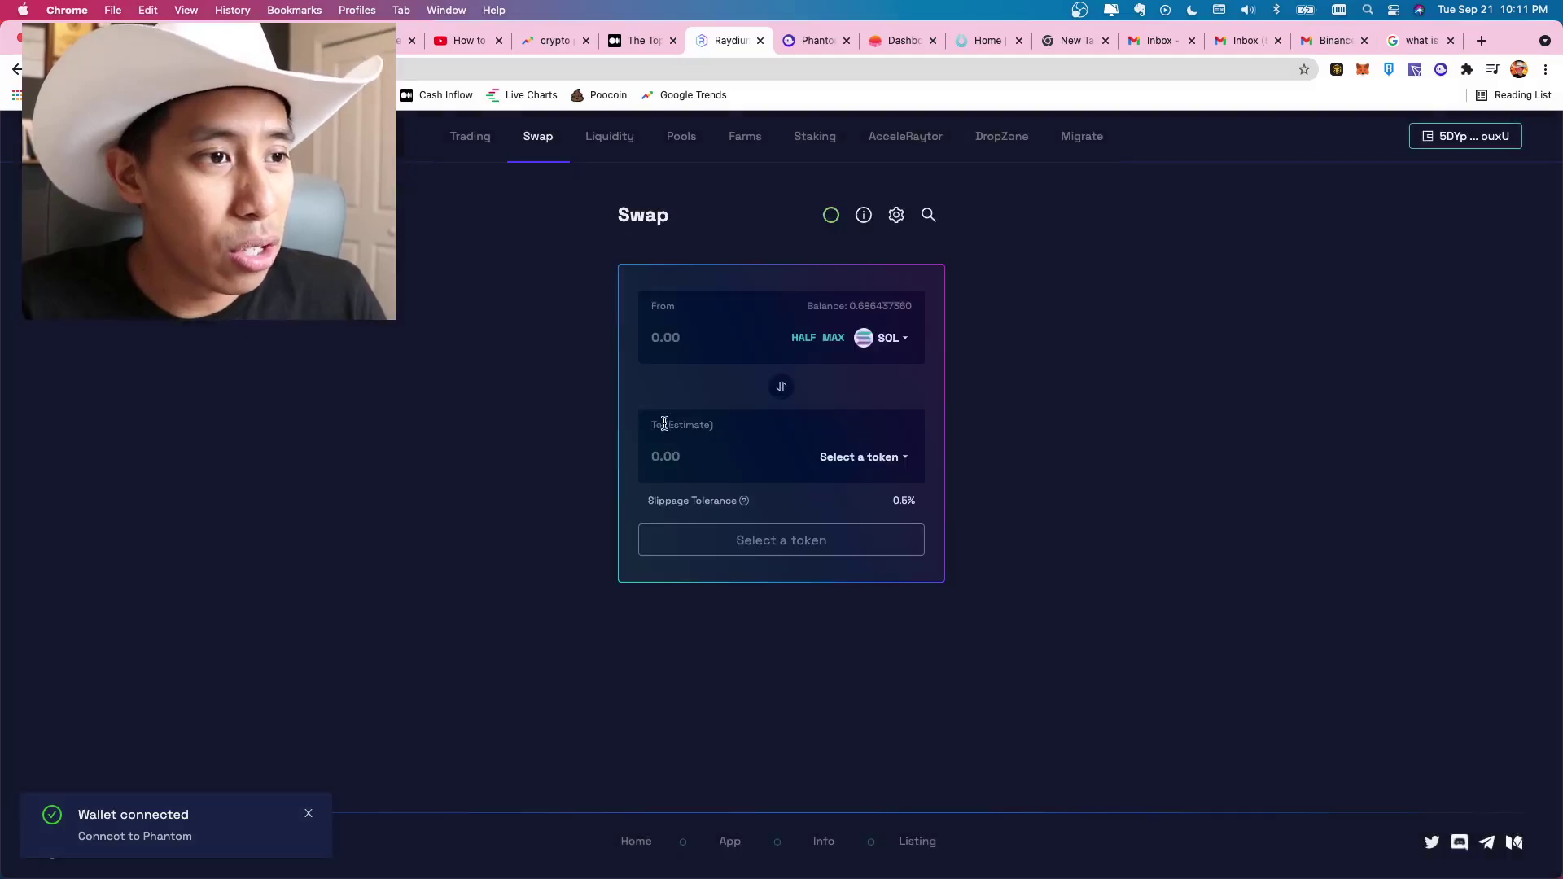
{"action": "left_click", "coordinate": [679, 334]}
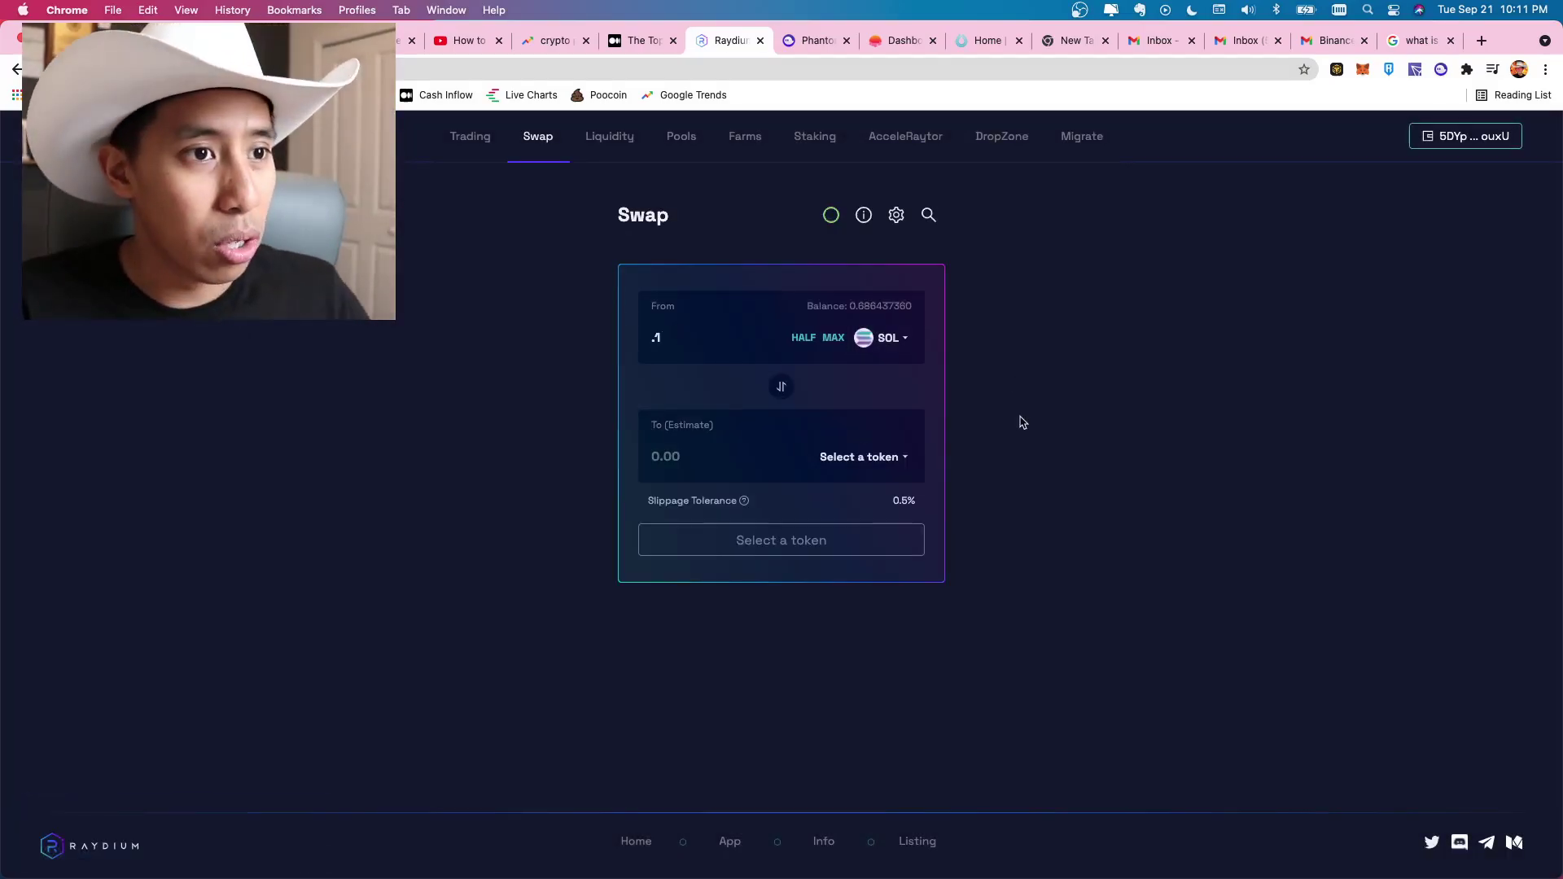
{"action": "left_click", "coordinate": [895, 460]}
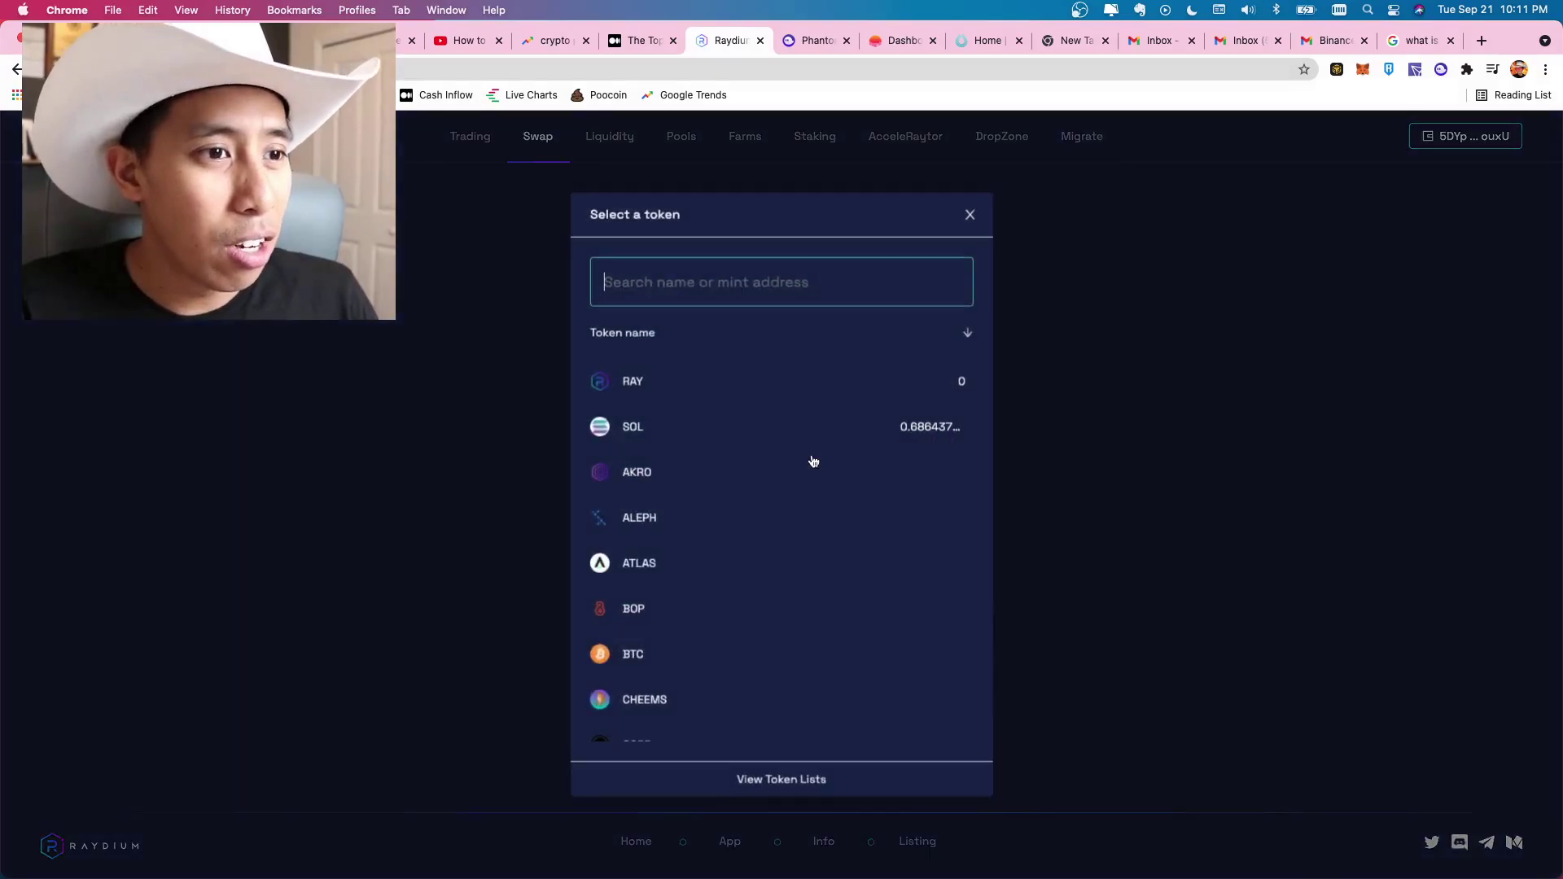
{"action": "left_click", "coordinate": [612, 386]}
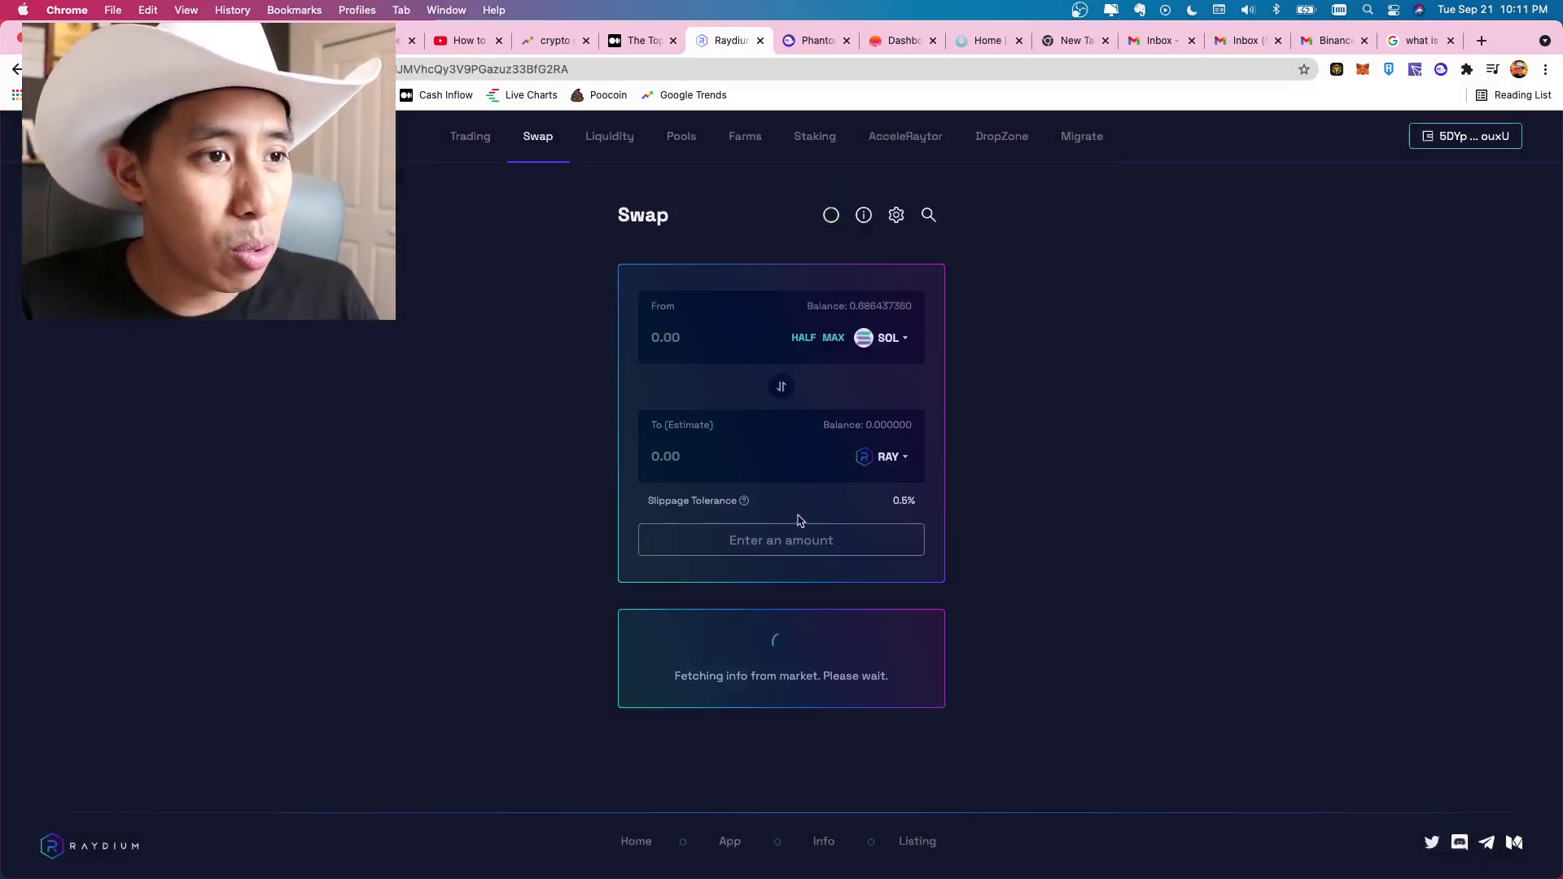
{"action": "left_click", "coordinate": [895, 215]}
{"action": "left_click", "coordinate": [970, 438]}
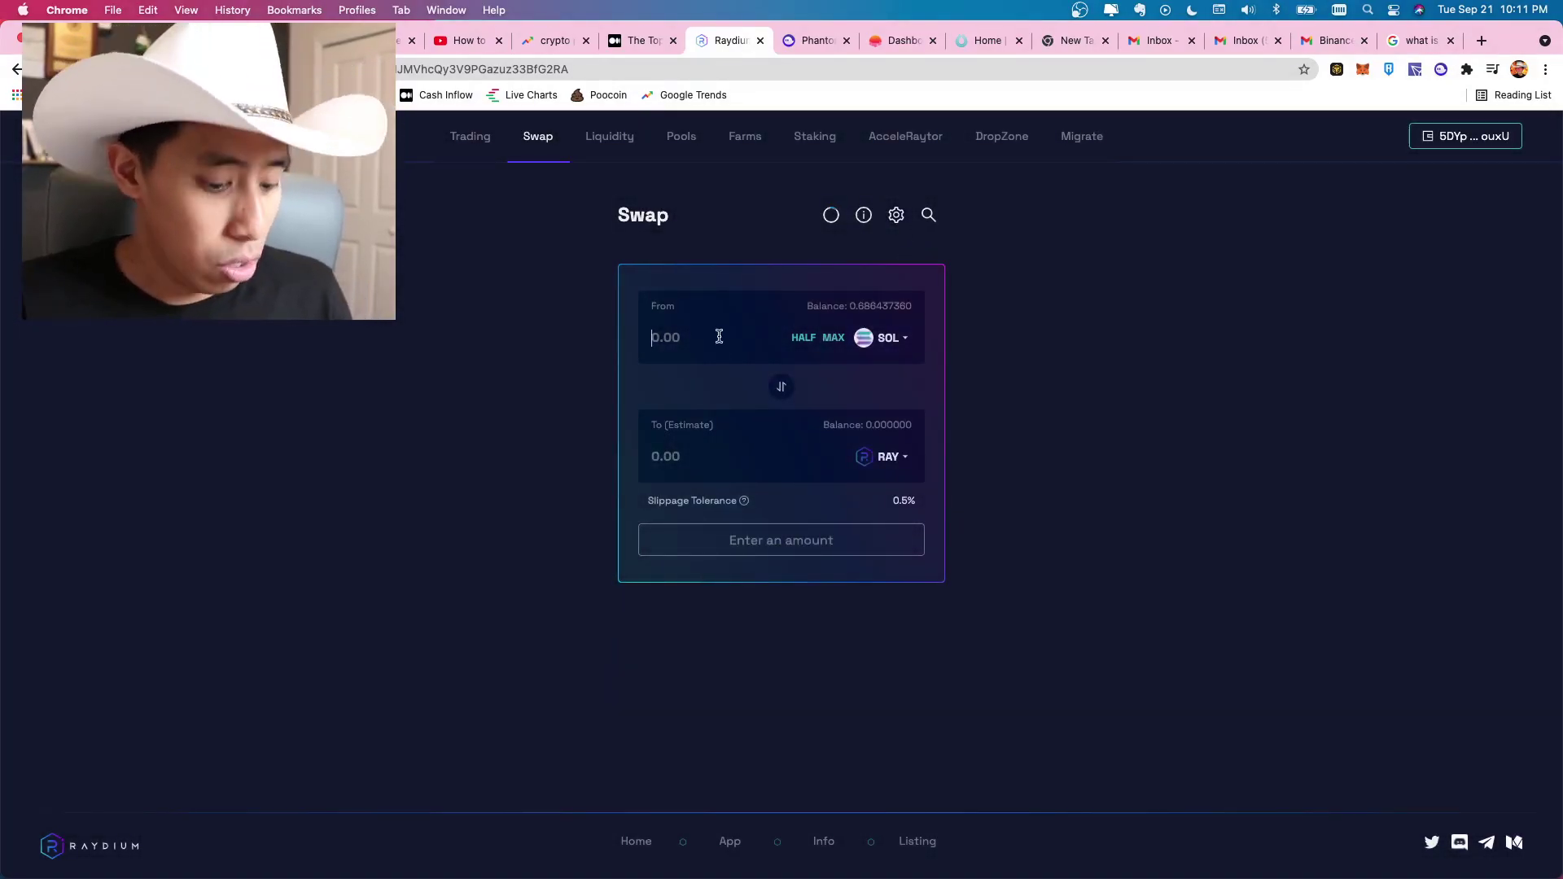
{"action": "type", "text": ".1"}
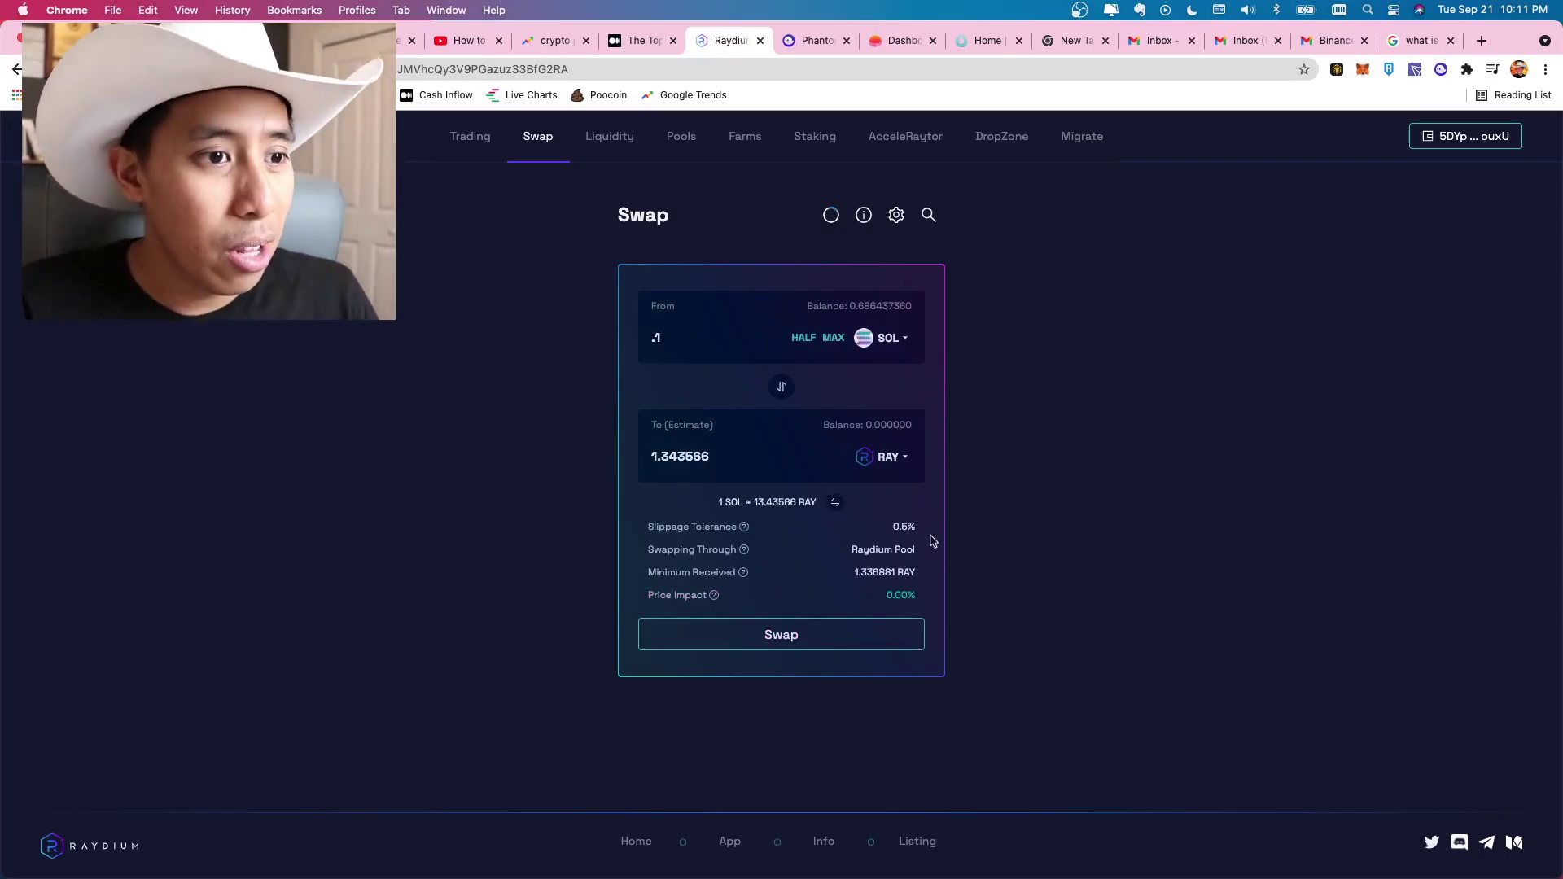
Submit the 0.1 SOL-to-RAY swap, review the approval request, and cancel it in Phantom
{"action": "left_click", "coordinate": [818, 637]}
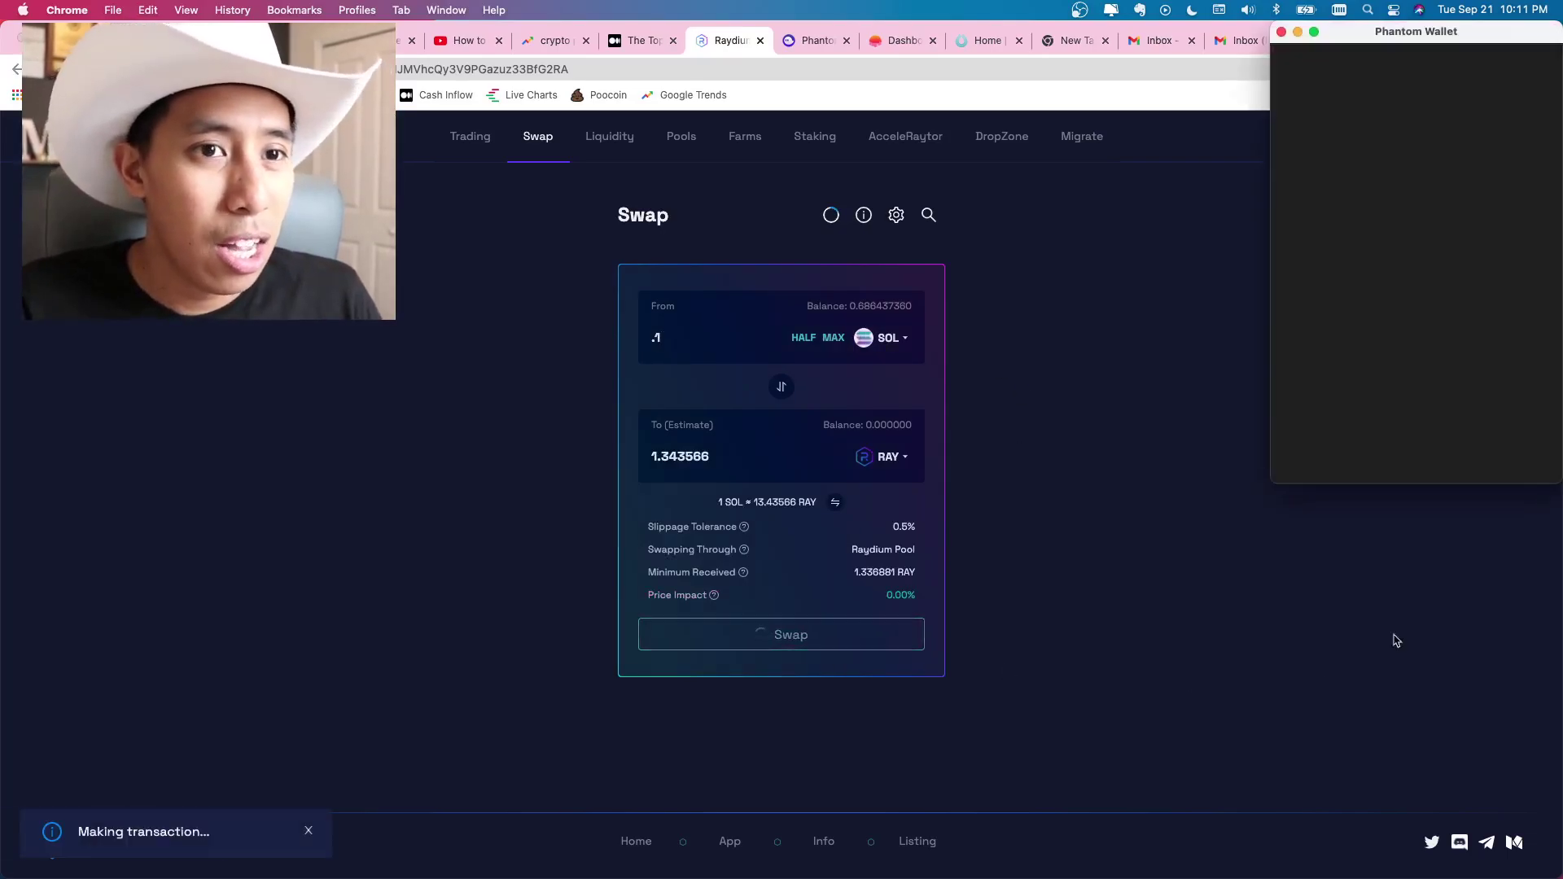
{"action": "scroll", "coordinate": [1400, 374], "scroll_direction": "down", "scroll_amount": 4}
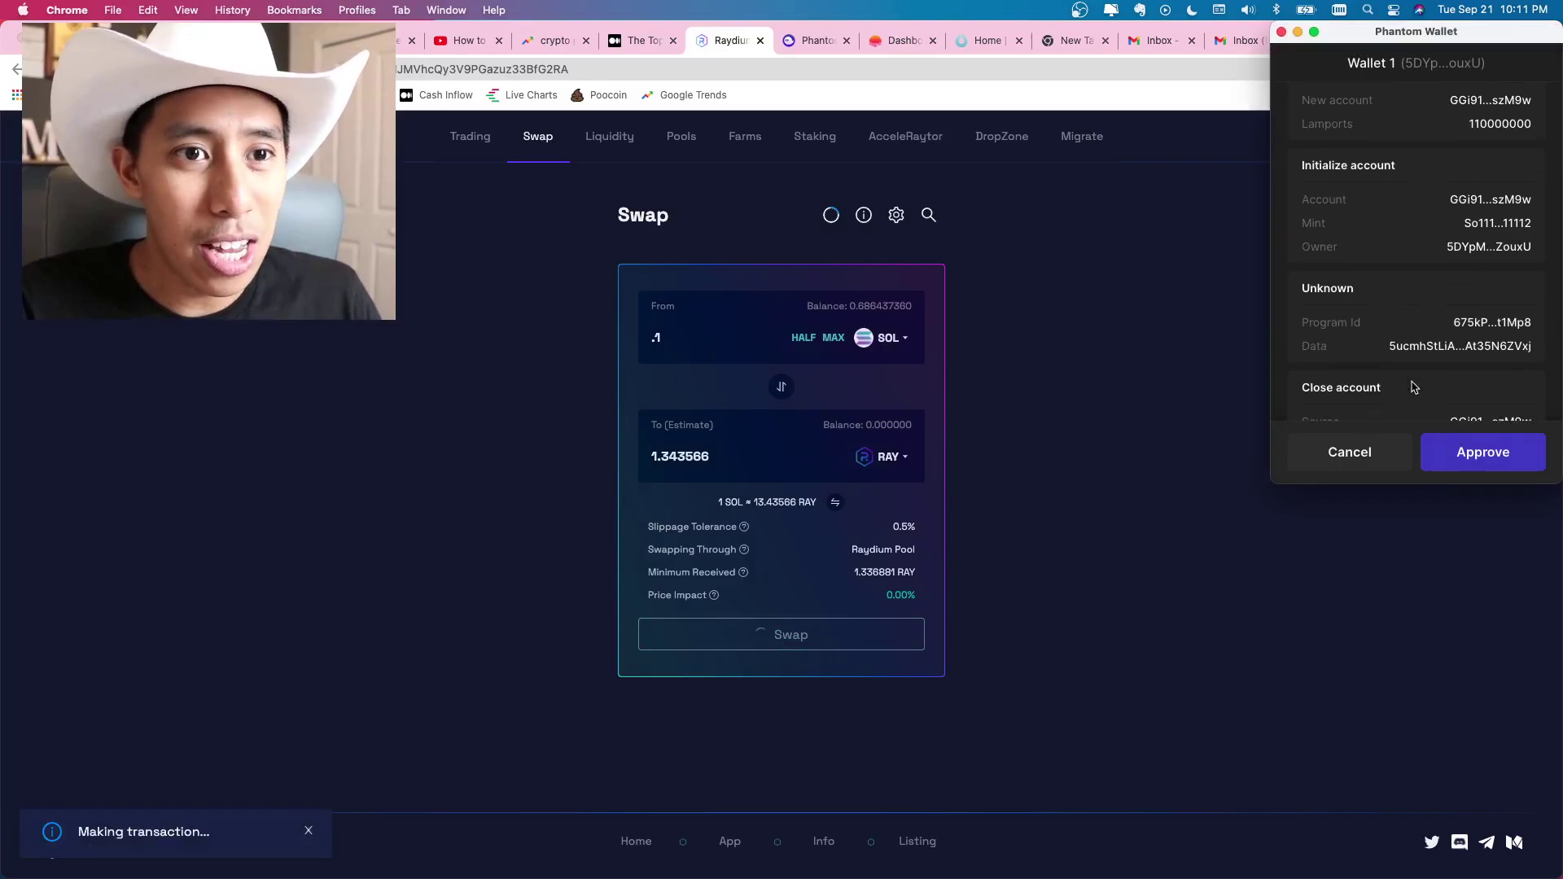
{"action": "scroll", "coordinate": [1417, 379], "scroll_direction": "up", "scroll_amount": 5}
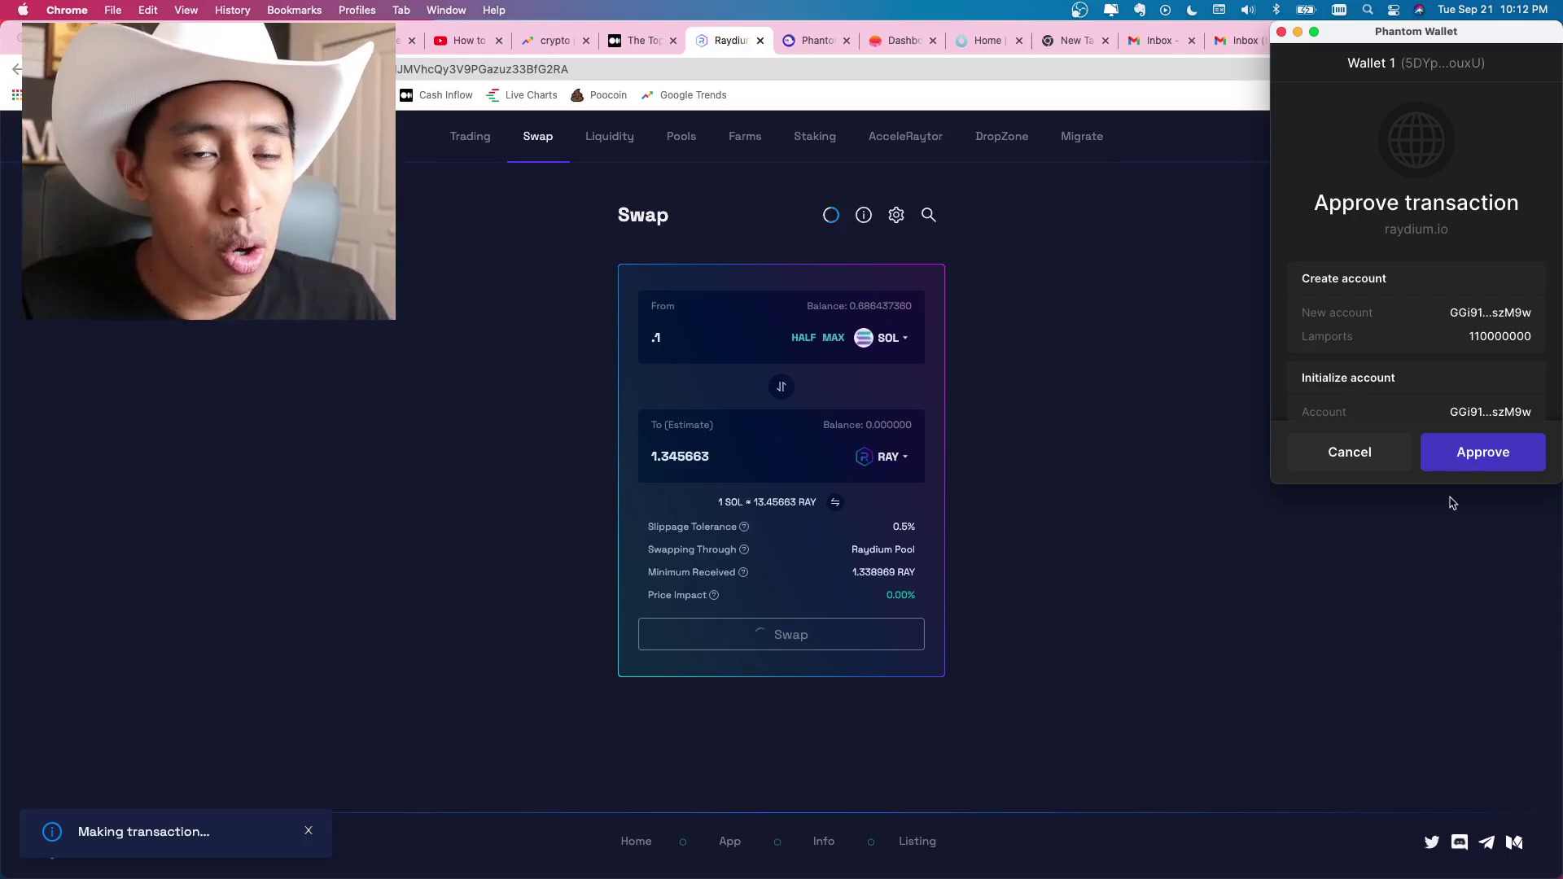
{"action": "left_click", "coordinate": [1345, 463]}
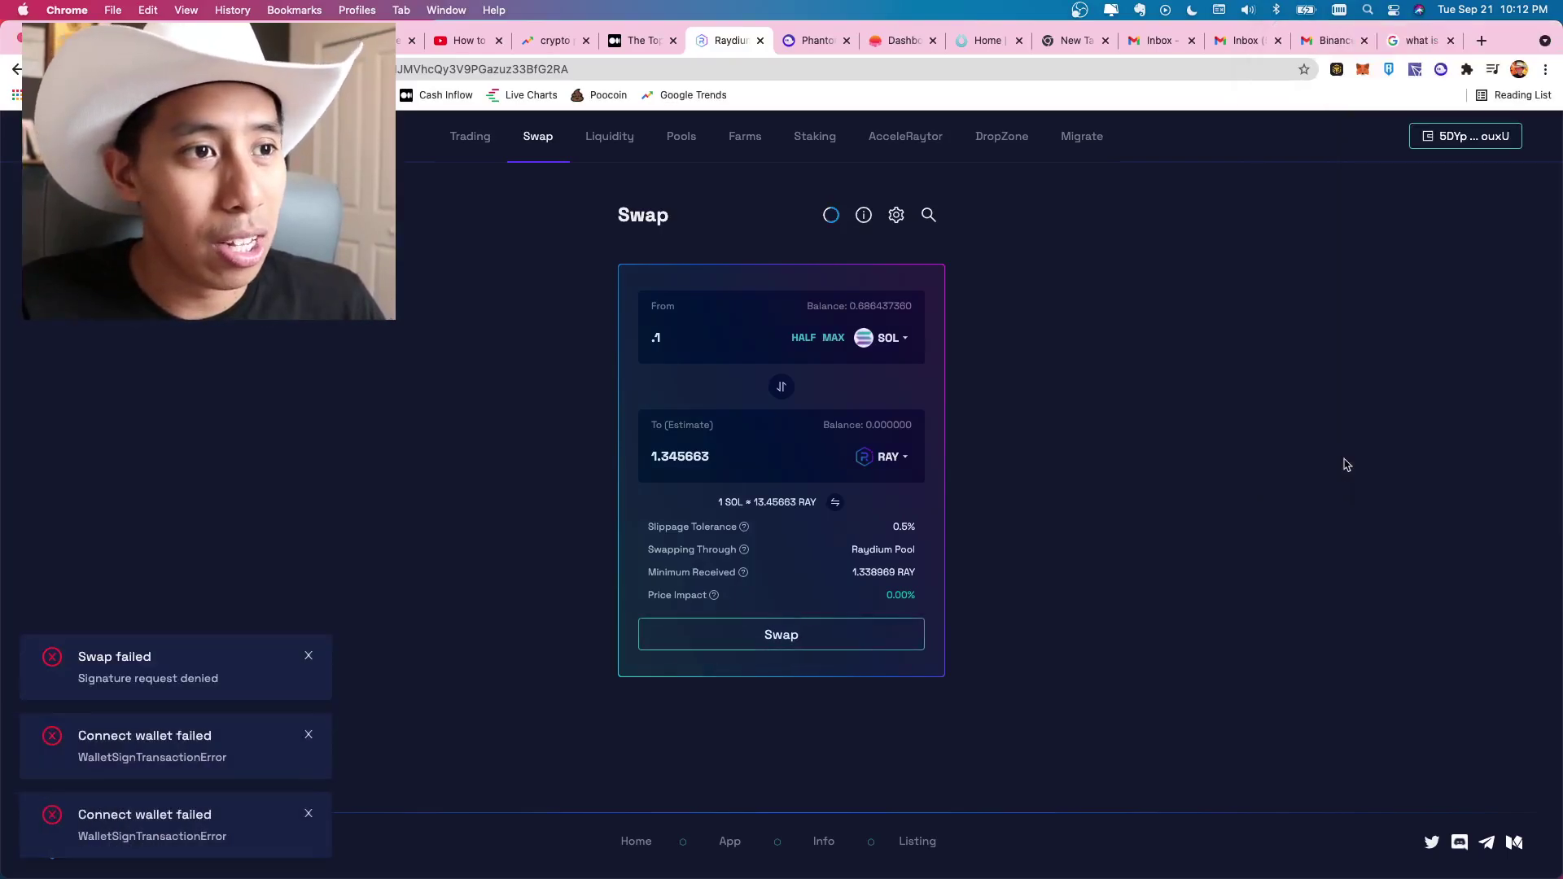
Dismiss the swap failed notice and both connect wallet failed notices
{"action": "left_click", "coordinate": [308, 656]}
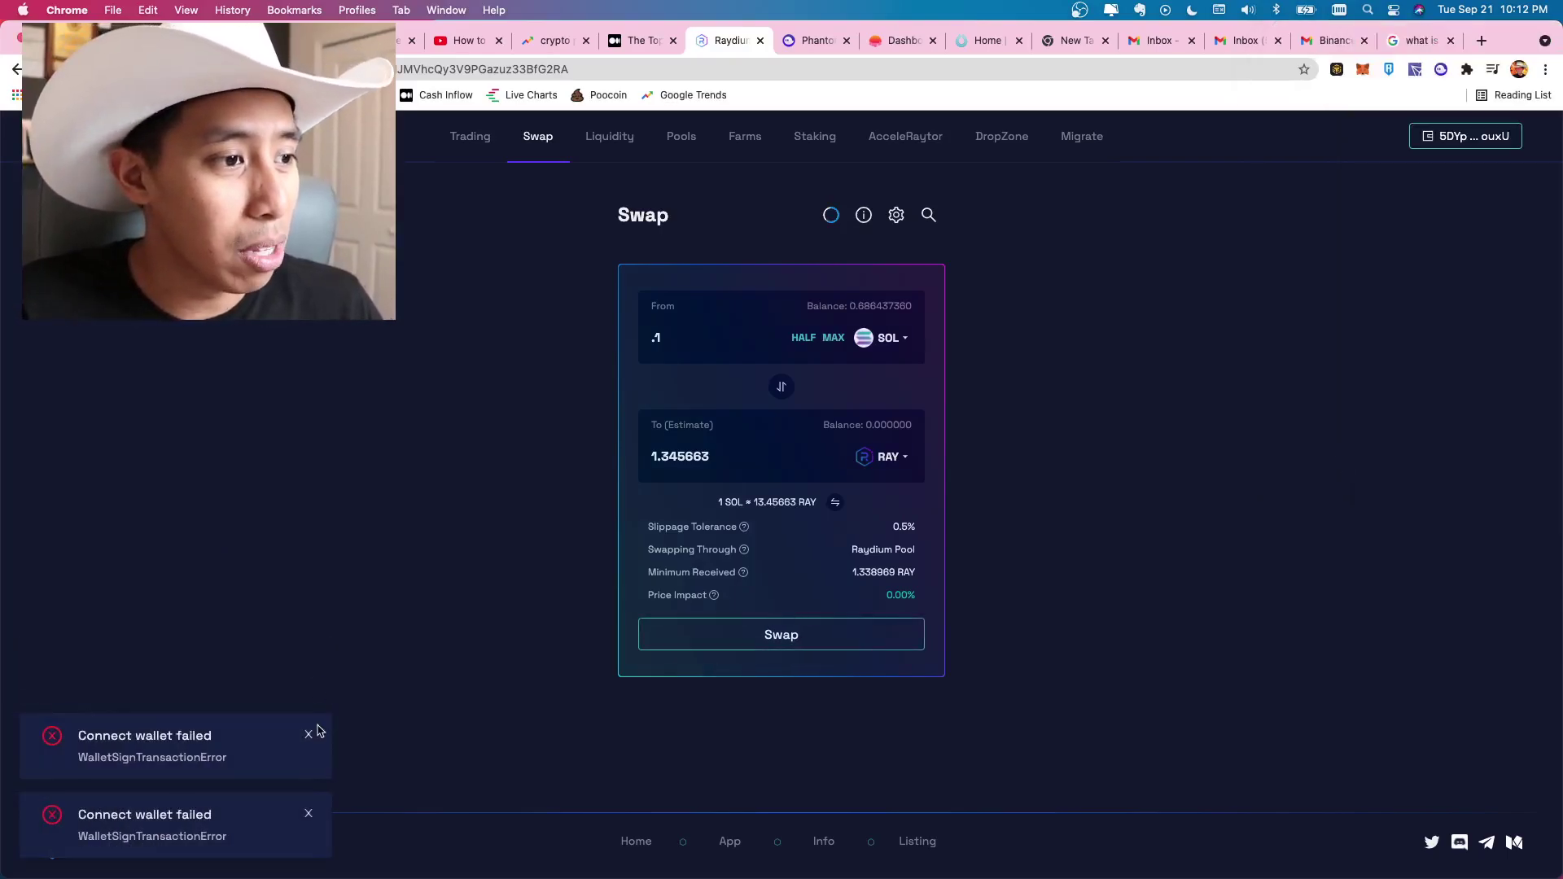
{"action": "left_click", "coordinate": [309, 735]}
{"action": "left_click", "coordinate": [309, 814]}
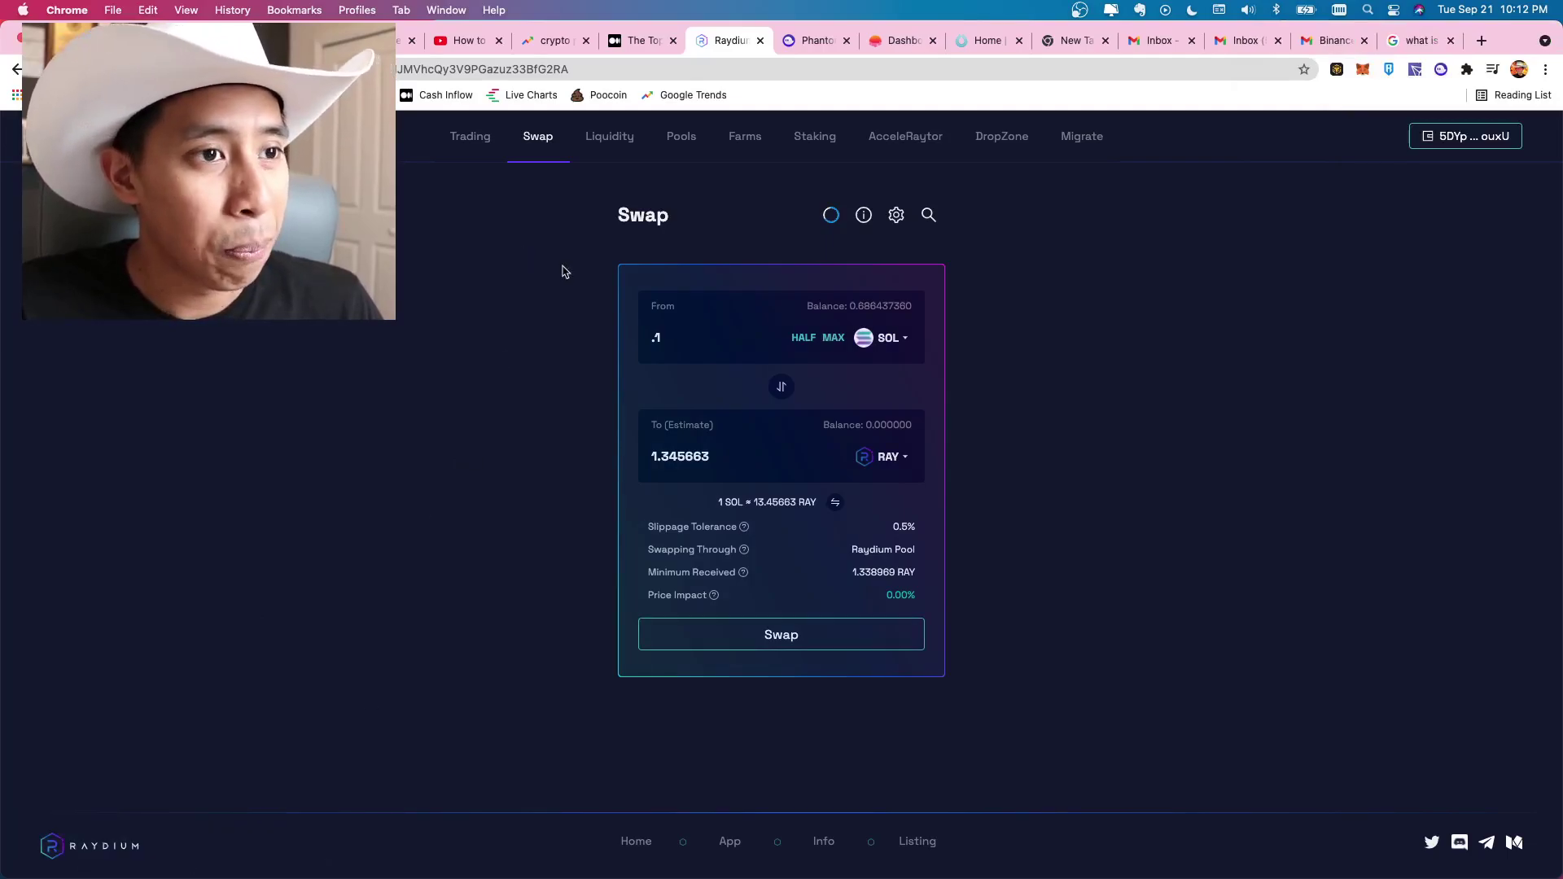
Visit the Liquidity page, open the RAY-SOL pool from Pools, then return to the pools table
{"action": "left_click", "coordinate": [612, 137]}
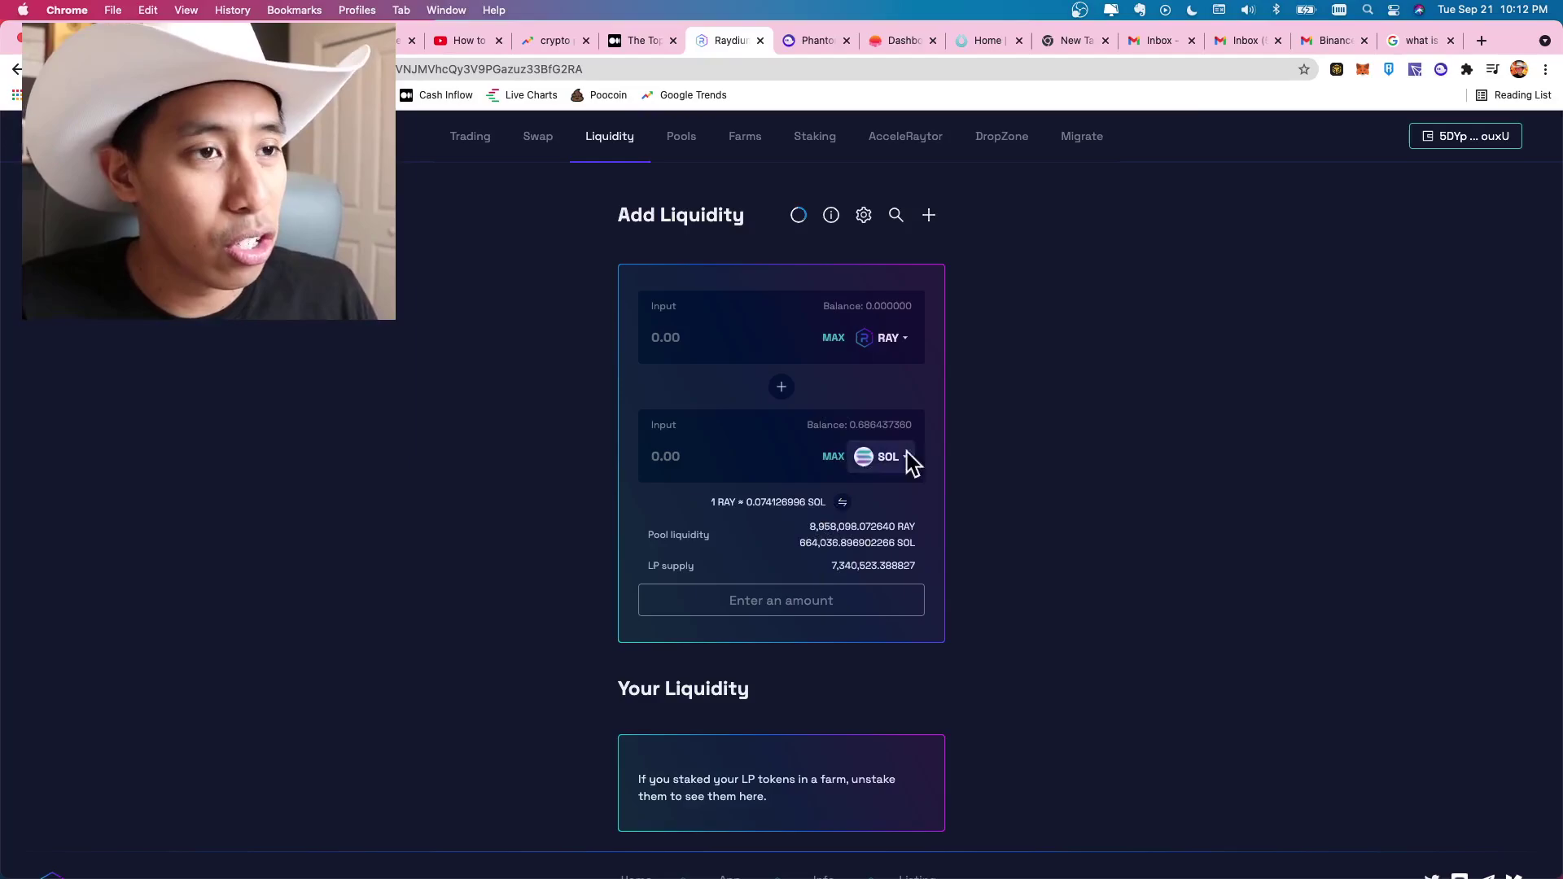
{"action": "left_click", "coordinate": [686, 146]}
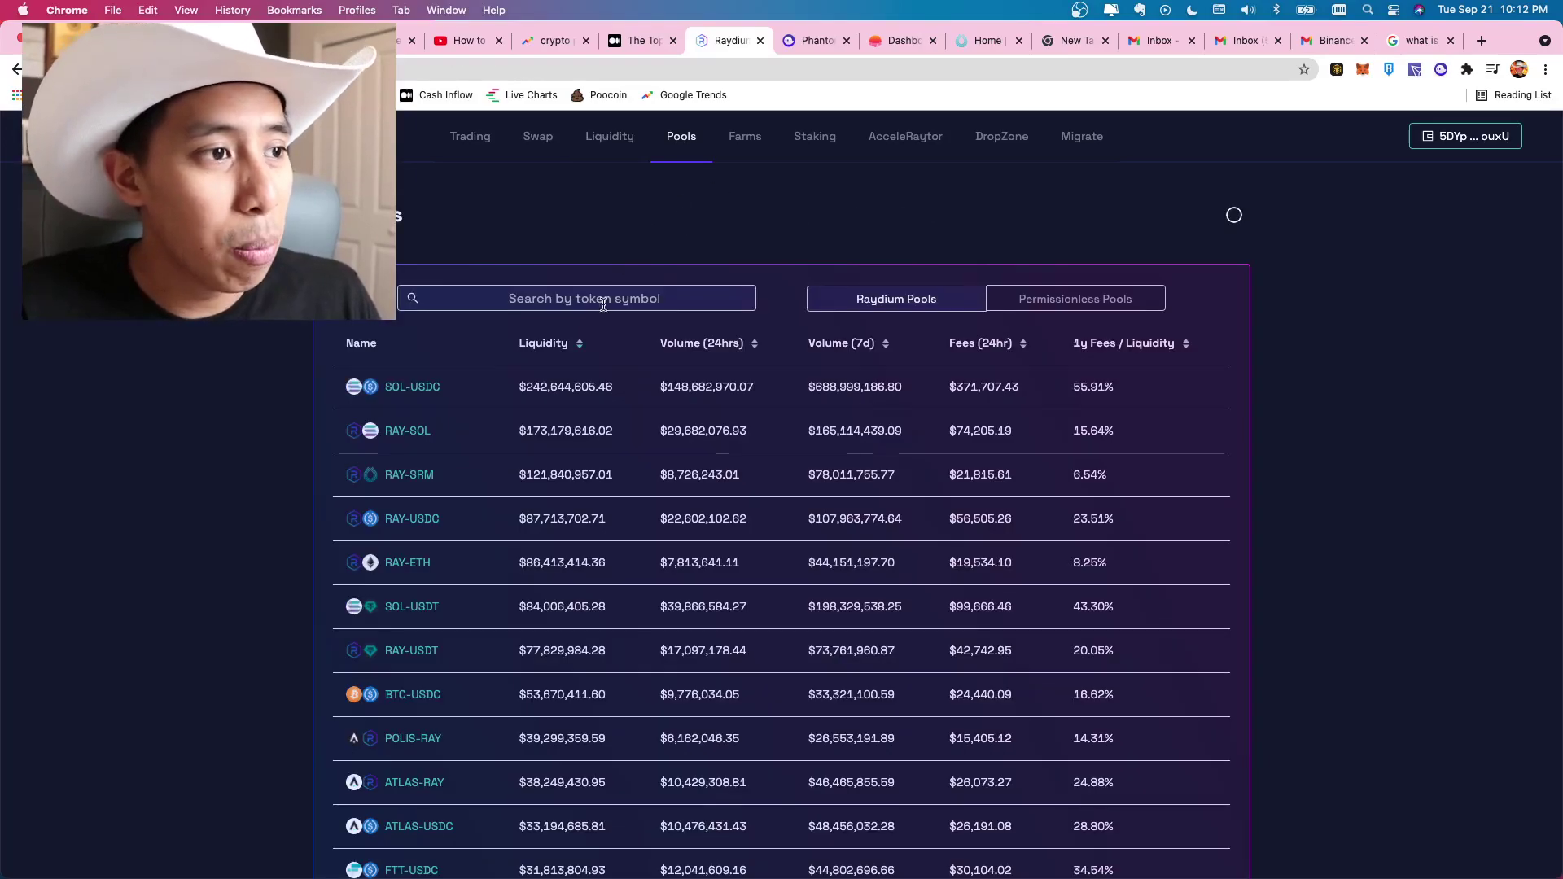
{"action": "left_click", "coordinate": [407, 432]}
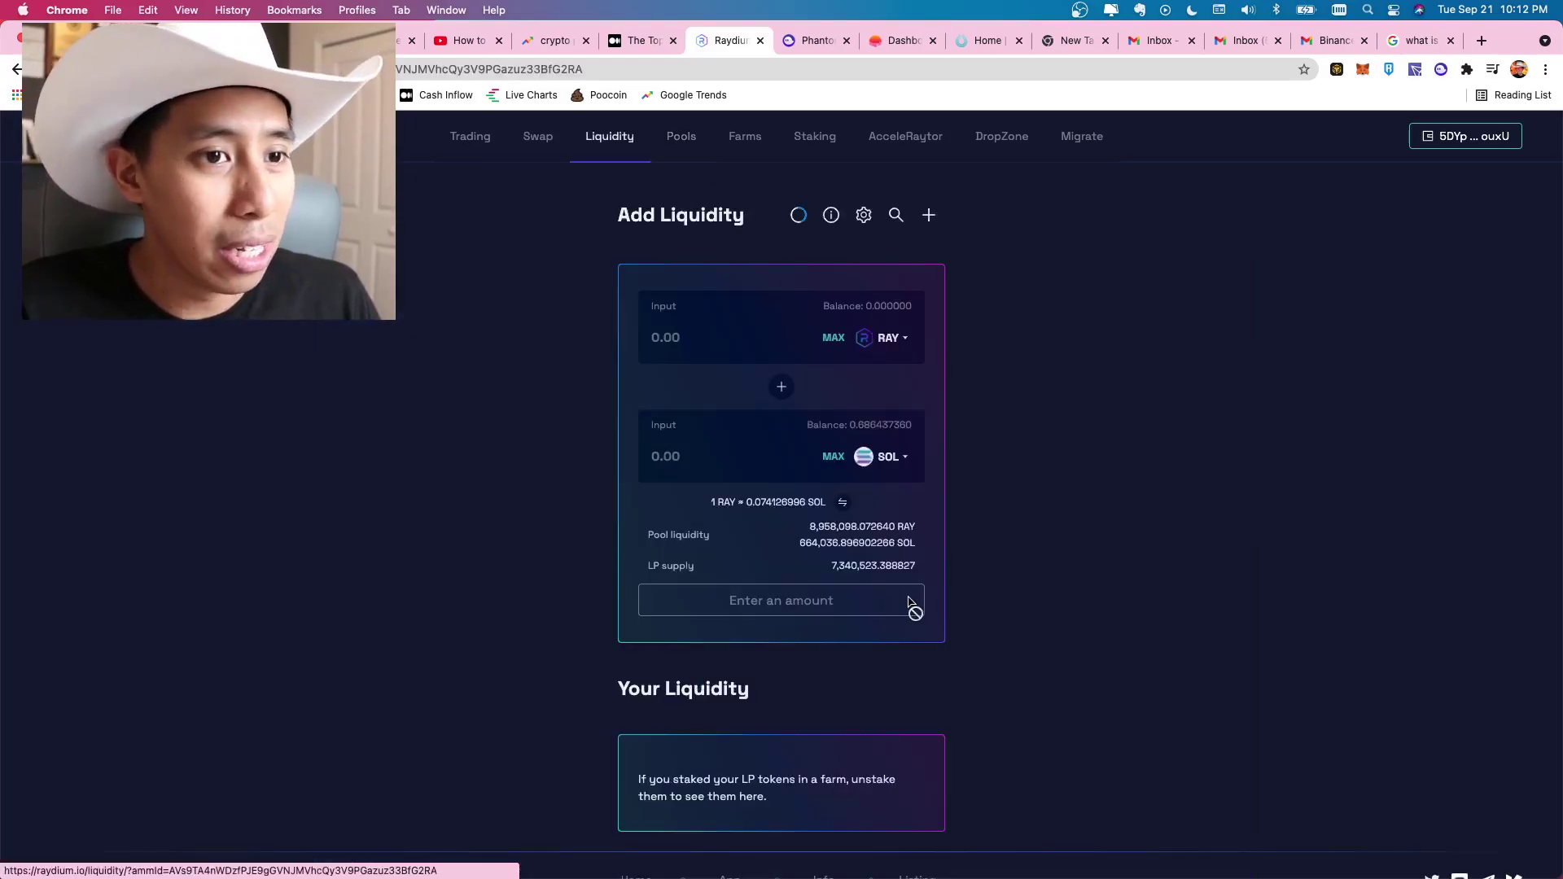
{"action": "left_click", "coordinate": [668, 144]}
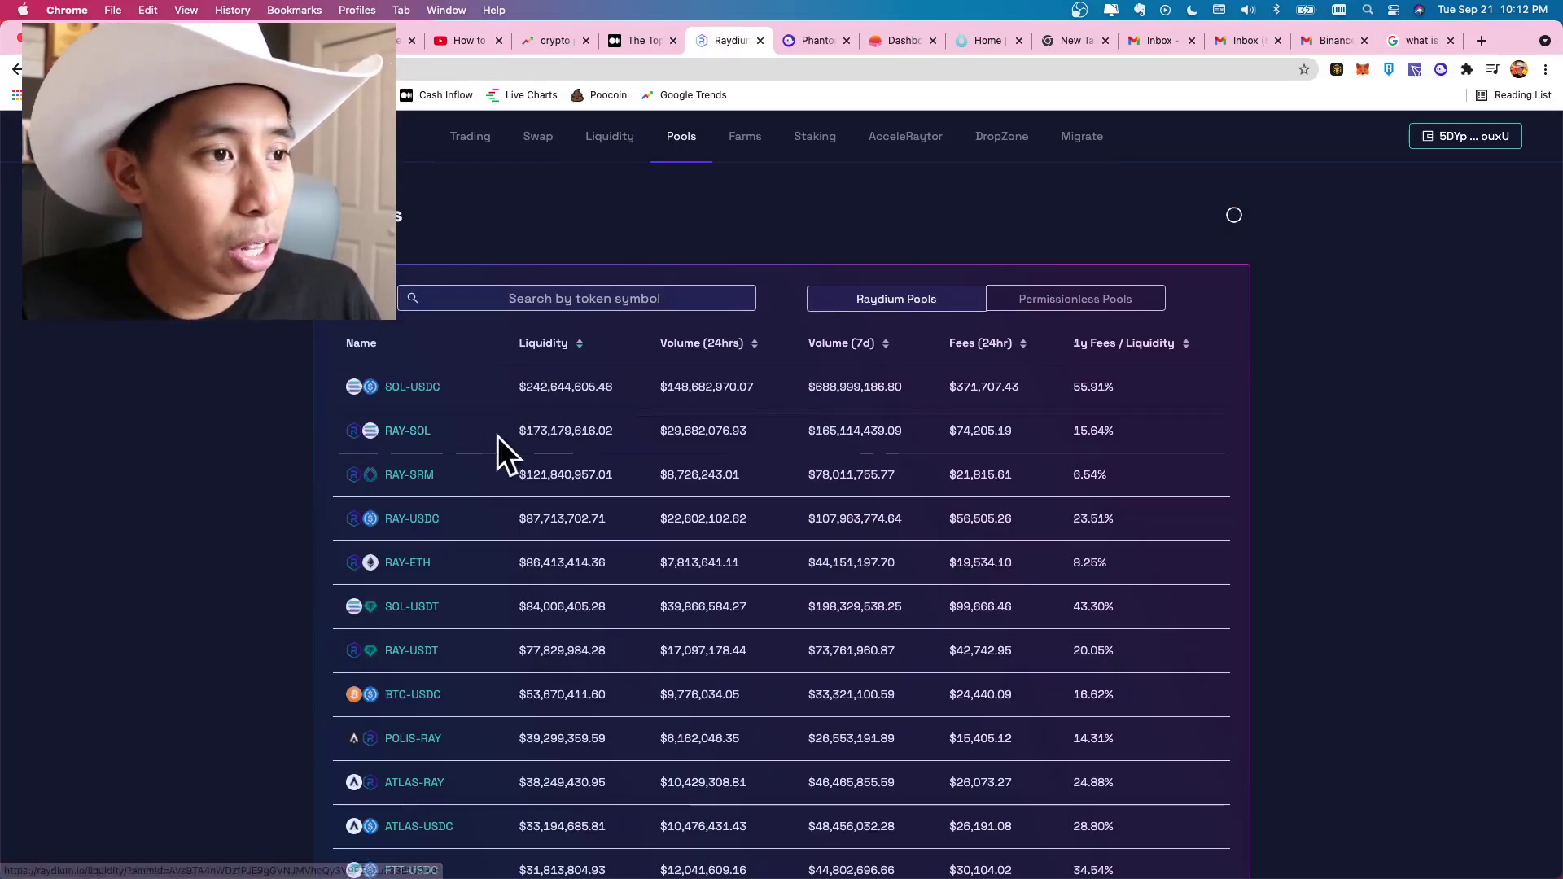
Review the RAY-SOL LP farm's rewards and staking options in Farms before opening Staking
{"action": "left_click", "coordinate": [733, 153]}
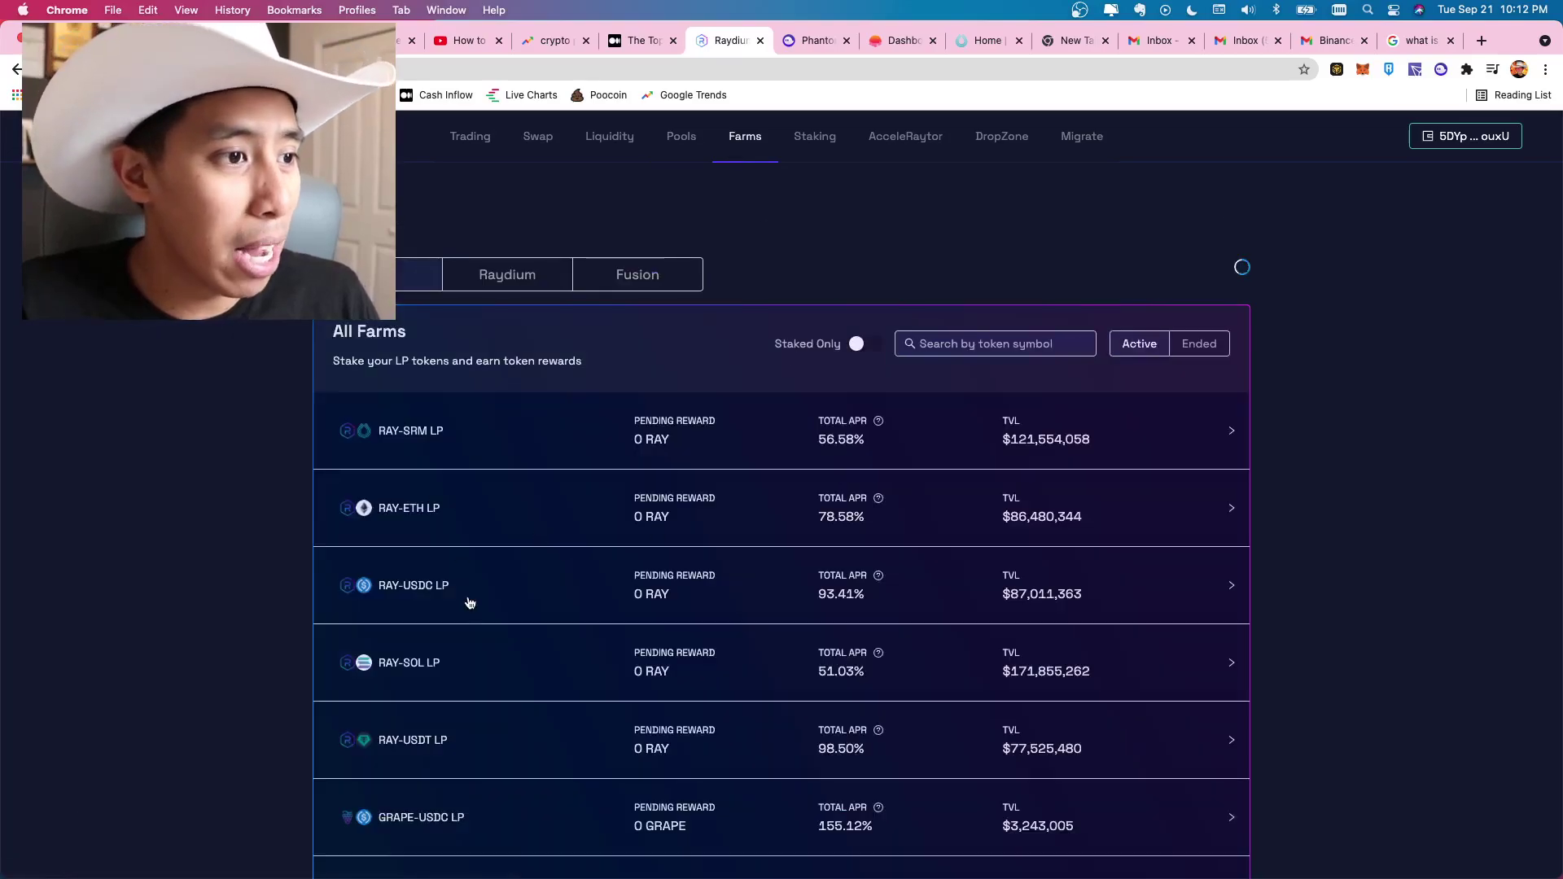
{"action": "left_click", "coordinate": [569, 688]}
{"action": "scroll", "coordinate": [688, 611], "scroll_direction": "down", "scroll_amount": 2}
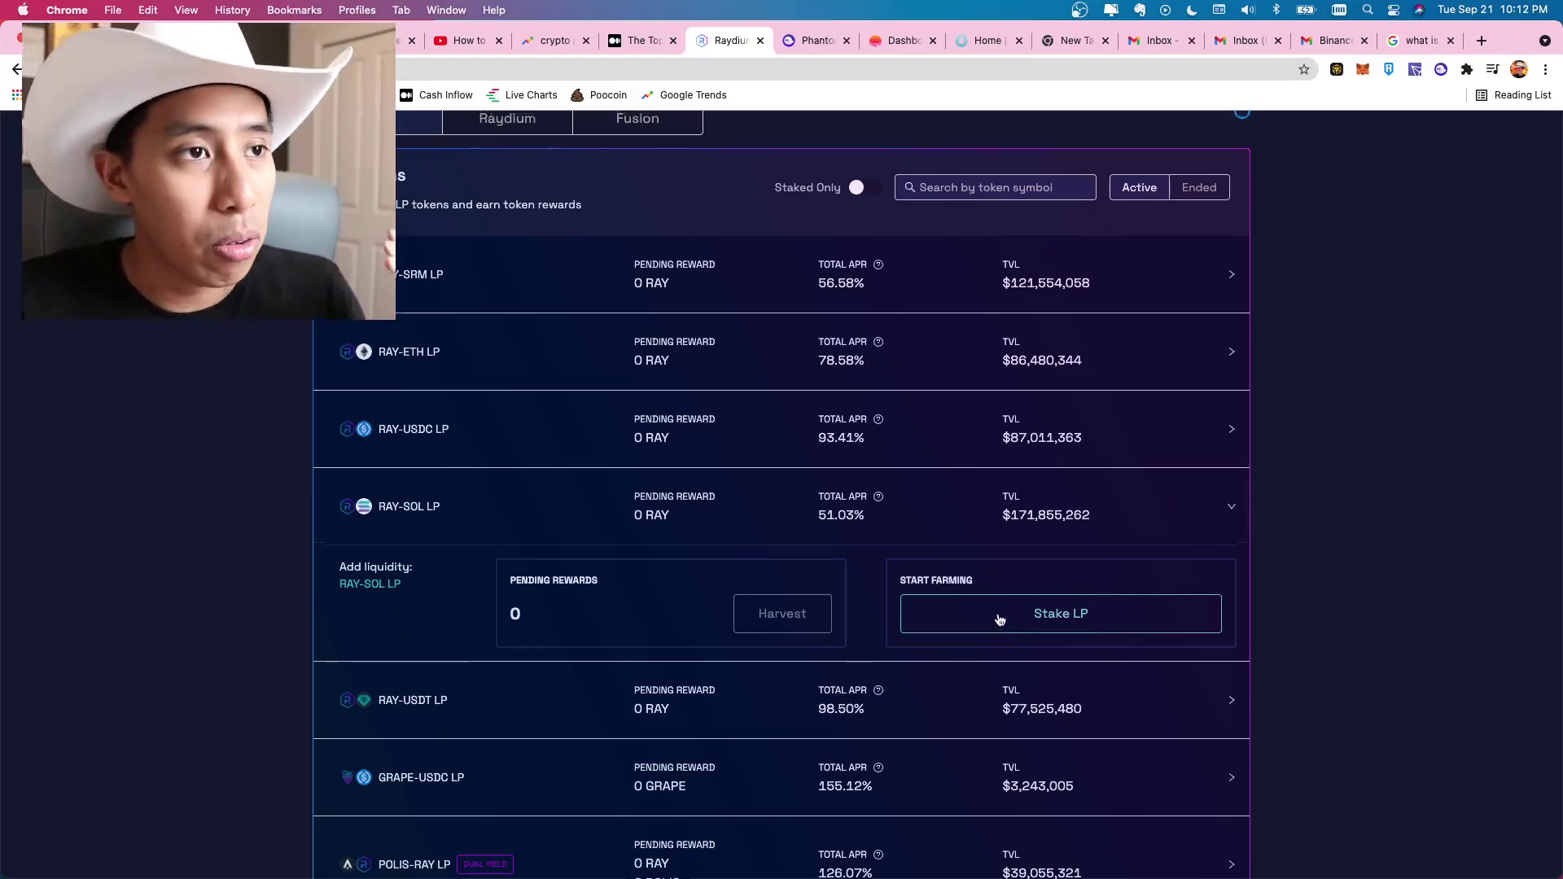
{"action": "scroll", "coordinate": [998, 621], "scroll_direction": "up", "scroll_amount": 3}
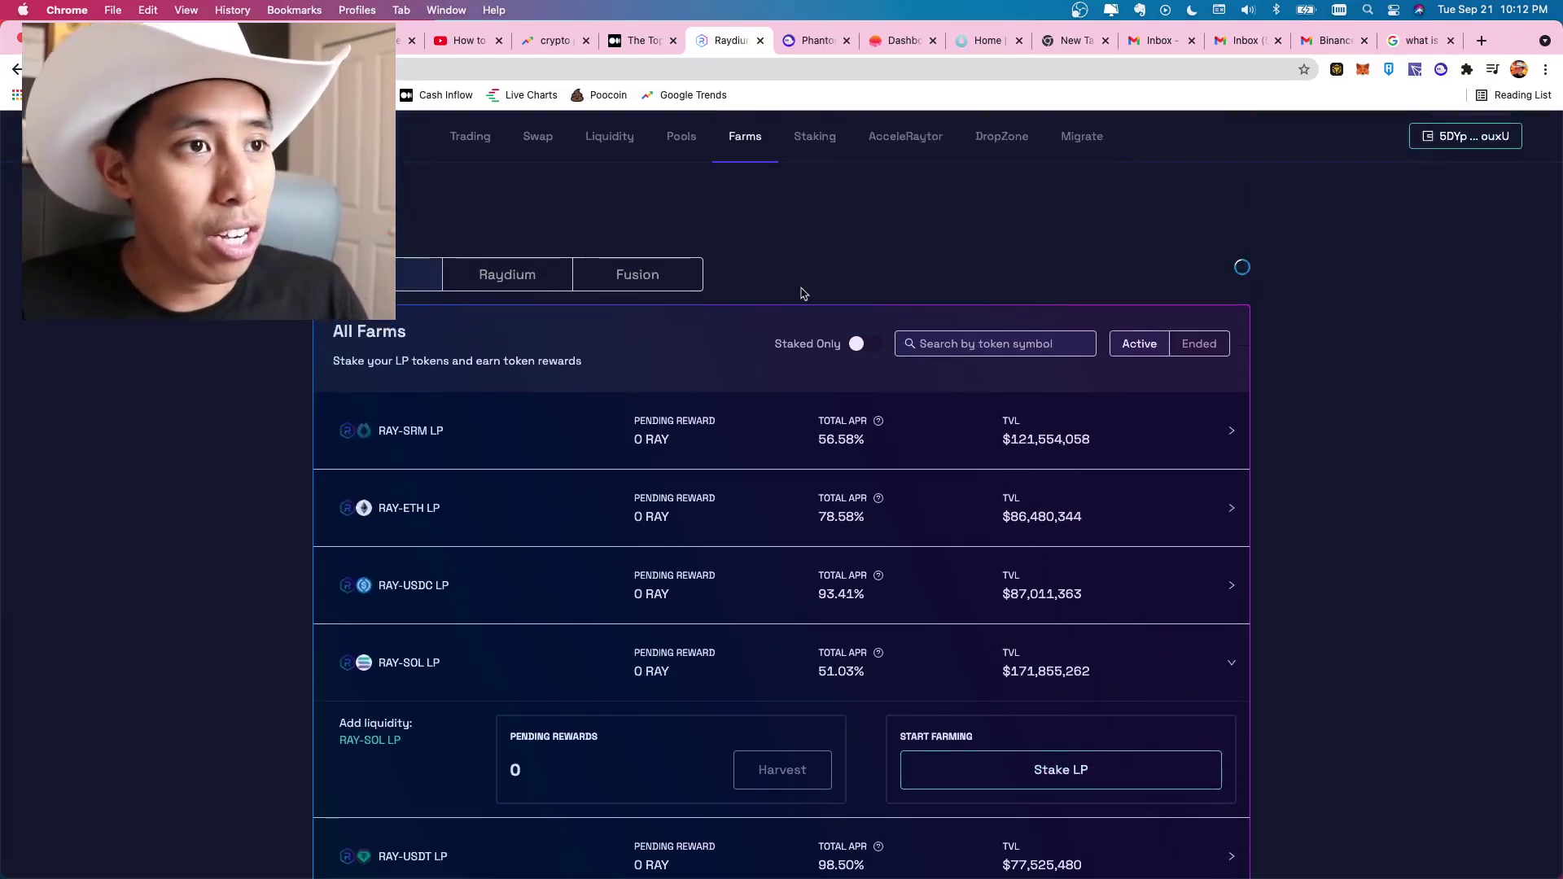
{"action": "left_click", "coordinate": [826, 157]}
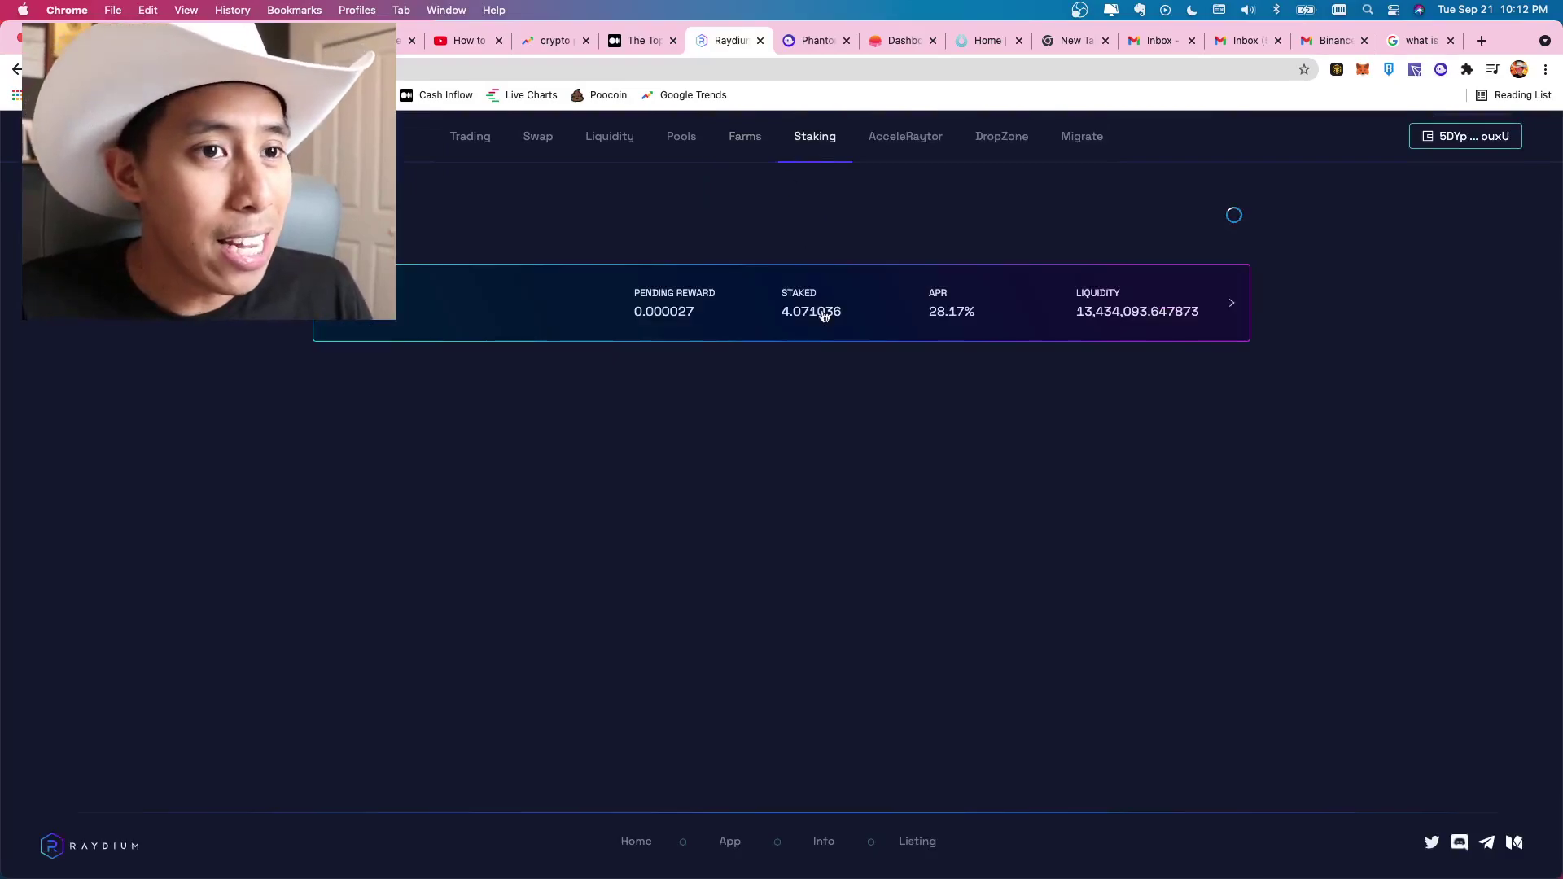
Attempt to harvest the 0.000029 RAY staking reward and decline it in Phantom
{"action": "left_click", "coordinate": [674, 336]}
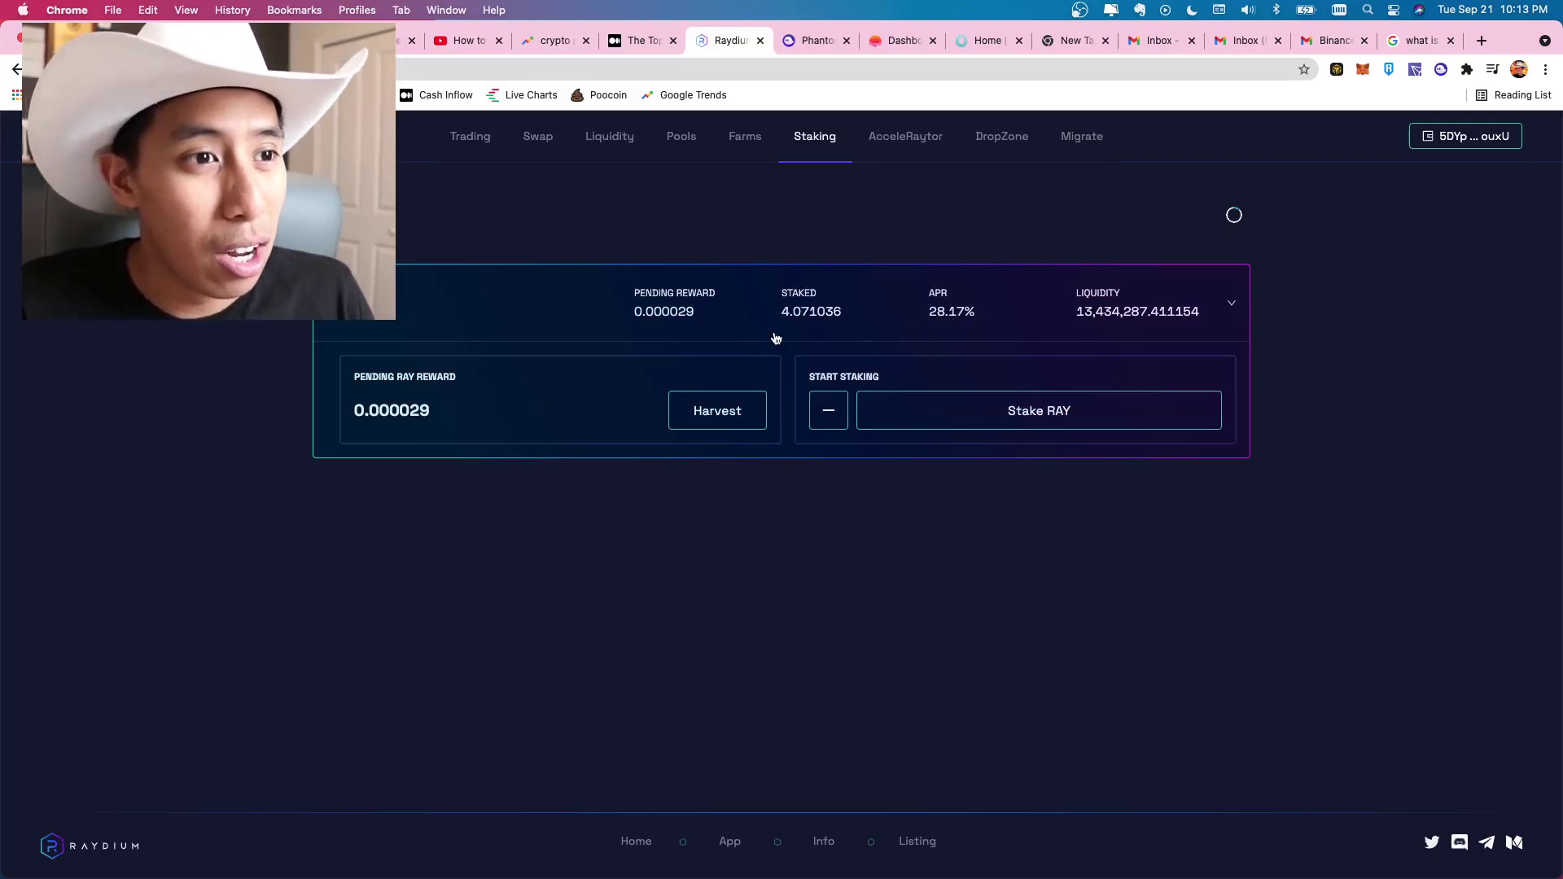
{"action": "left_click", "coordinate": [732, 423]}
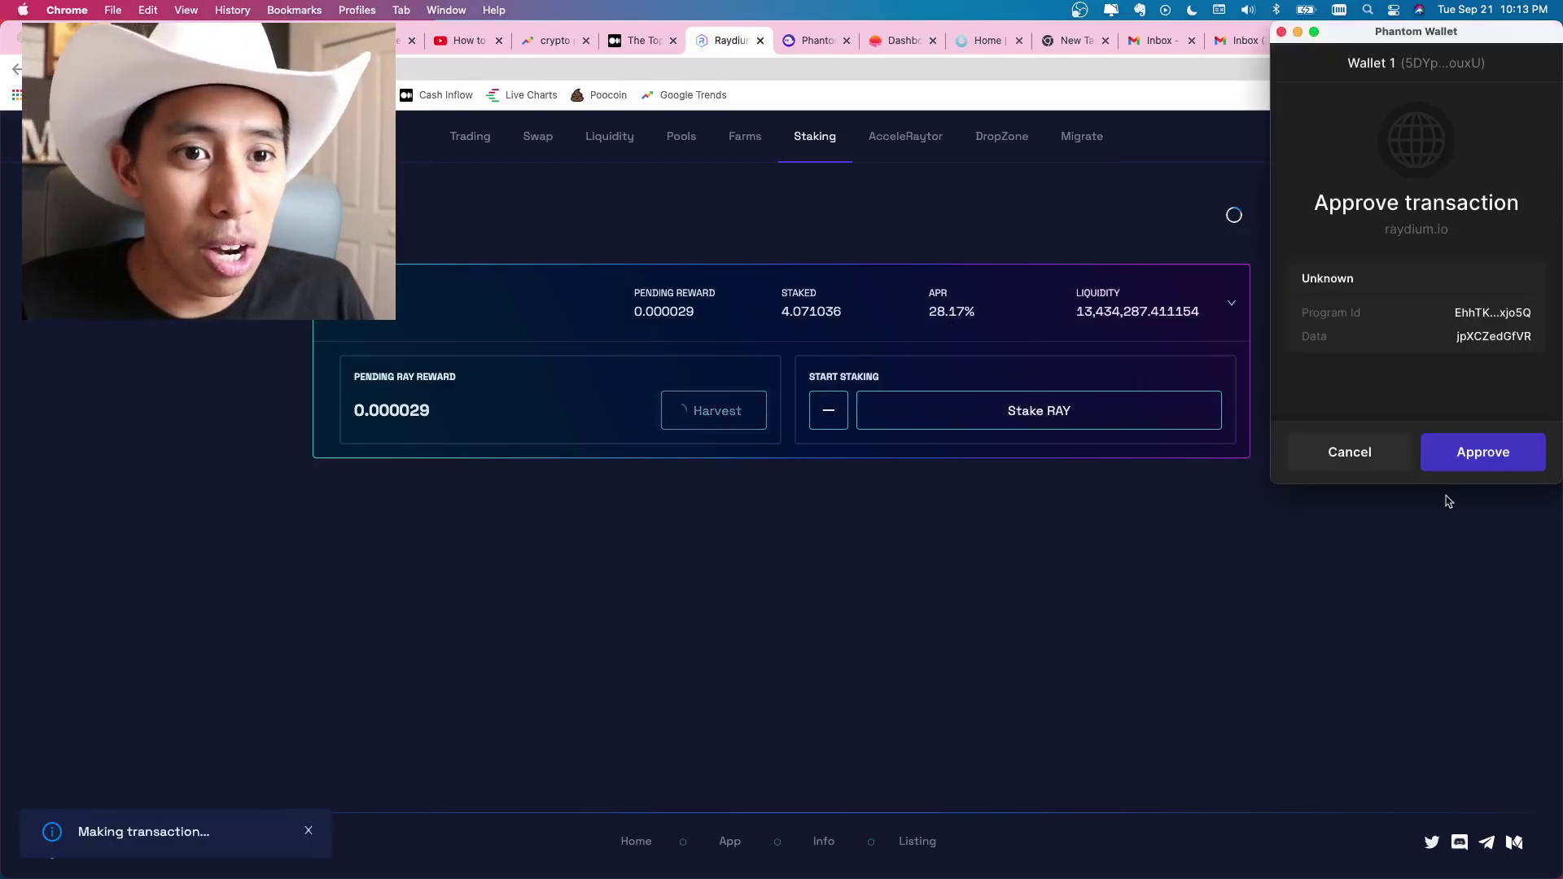
{"action": "left_click", "coordinate": [1384, 461]}
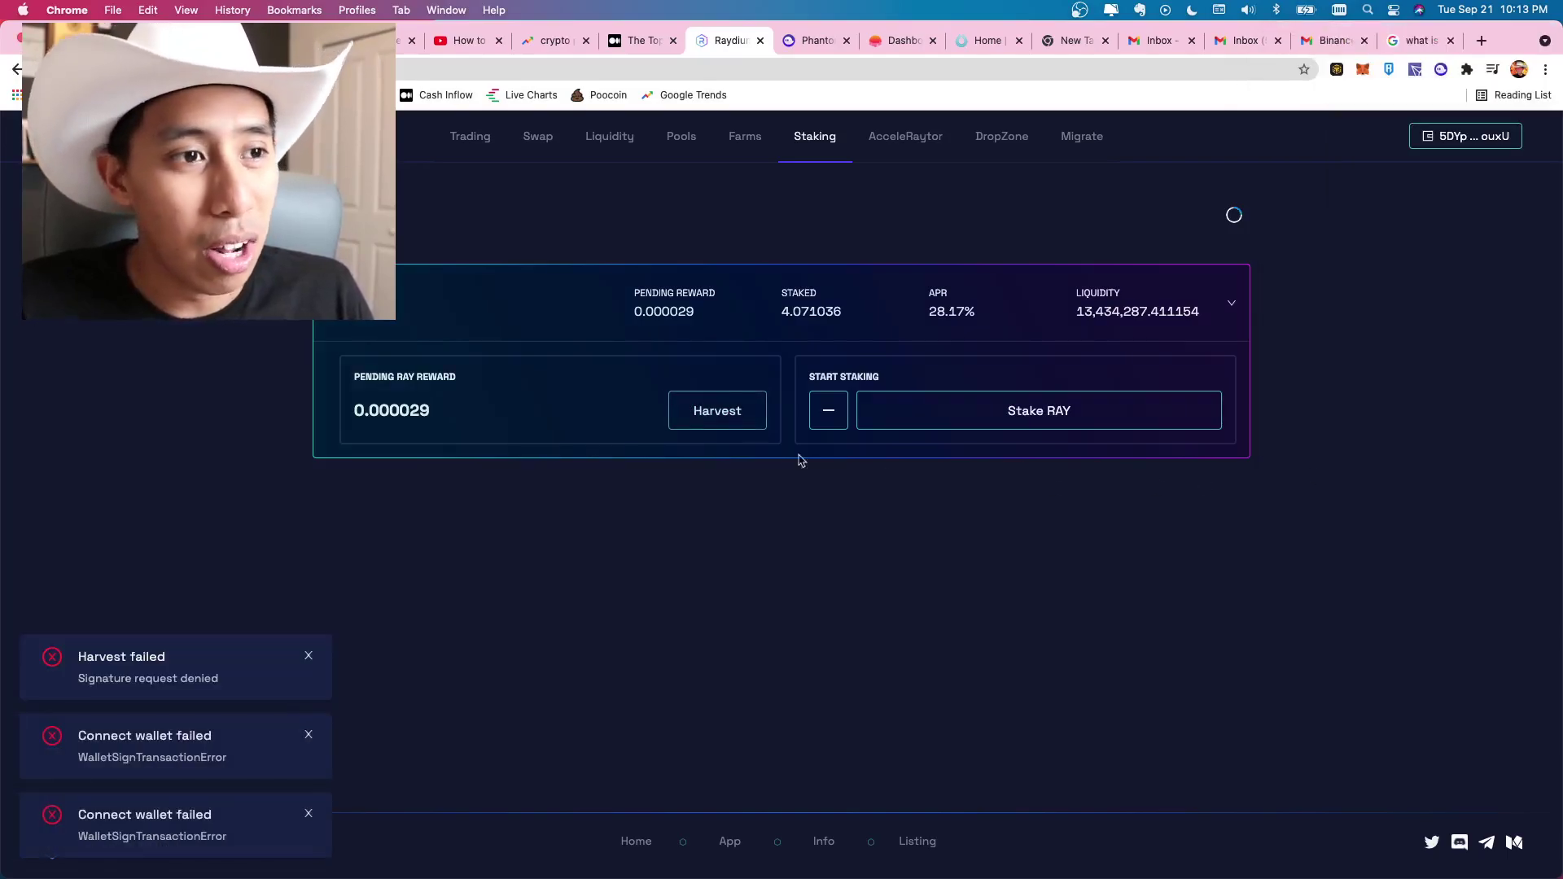
Dismiss the harvest failed and two connect wallet failed notices, then go to Farms
{"action": "left_click", "coordinate": [308, 663]}
{"action": "left_click", "coordinate": [308, 735]}
{"action": "left_click", "coordinate": [308, 813]}
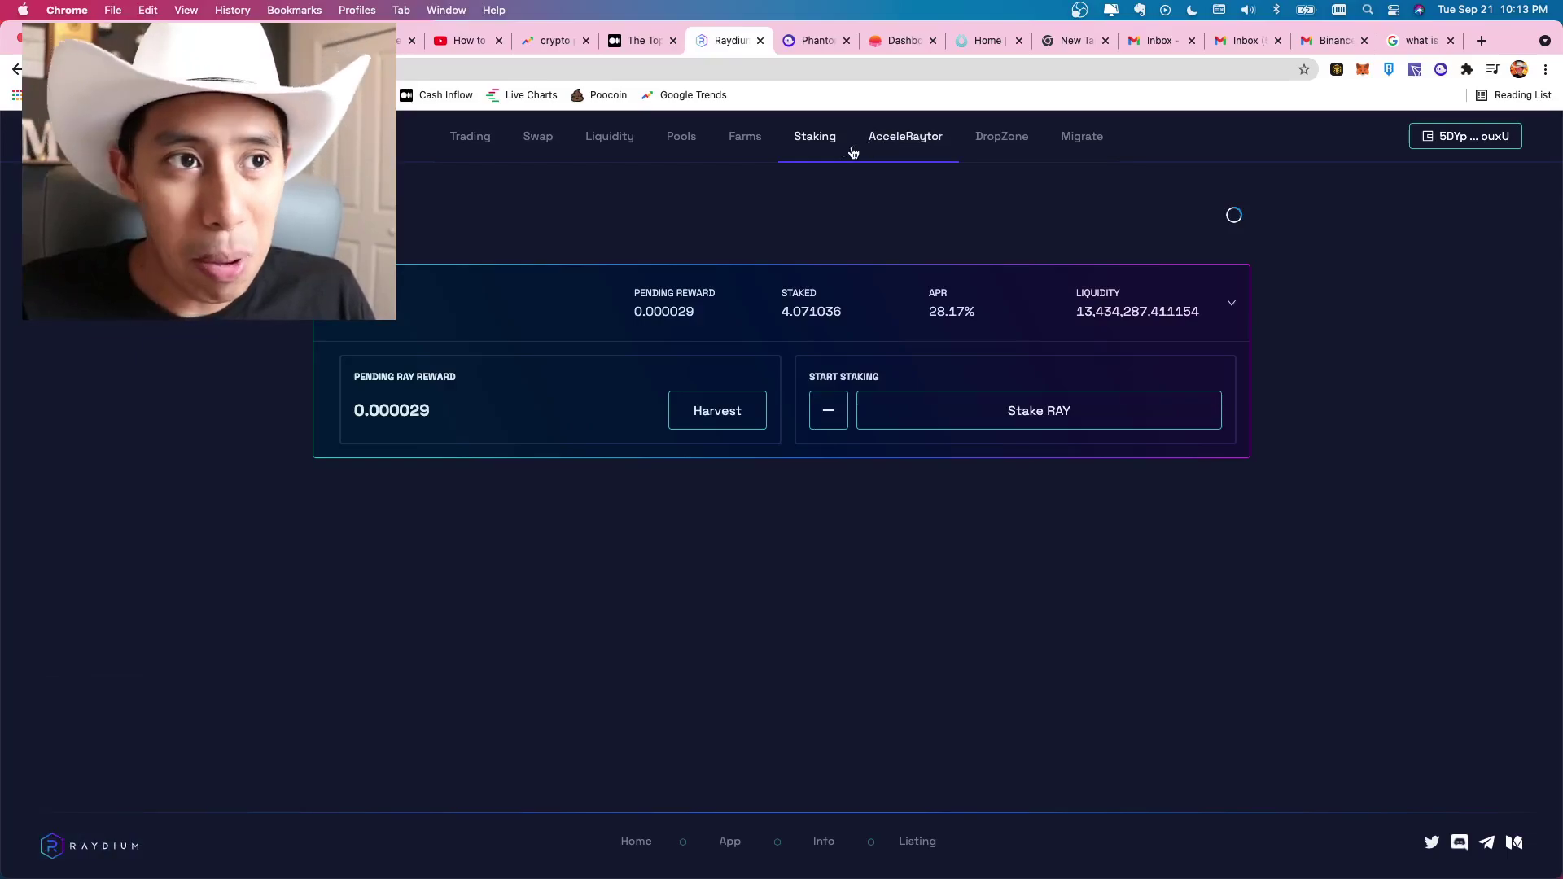
{"action": "left_click", "coordinate": [749, 147]}
{"action": "left_click", "coordinate": [694, 149]}
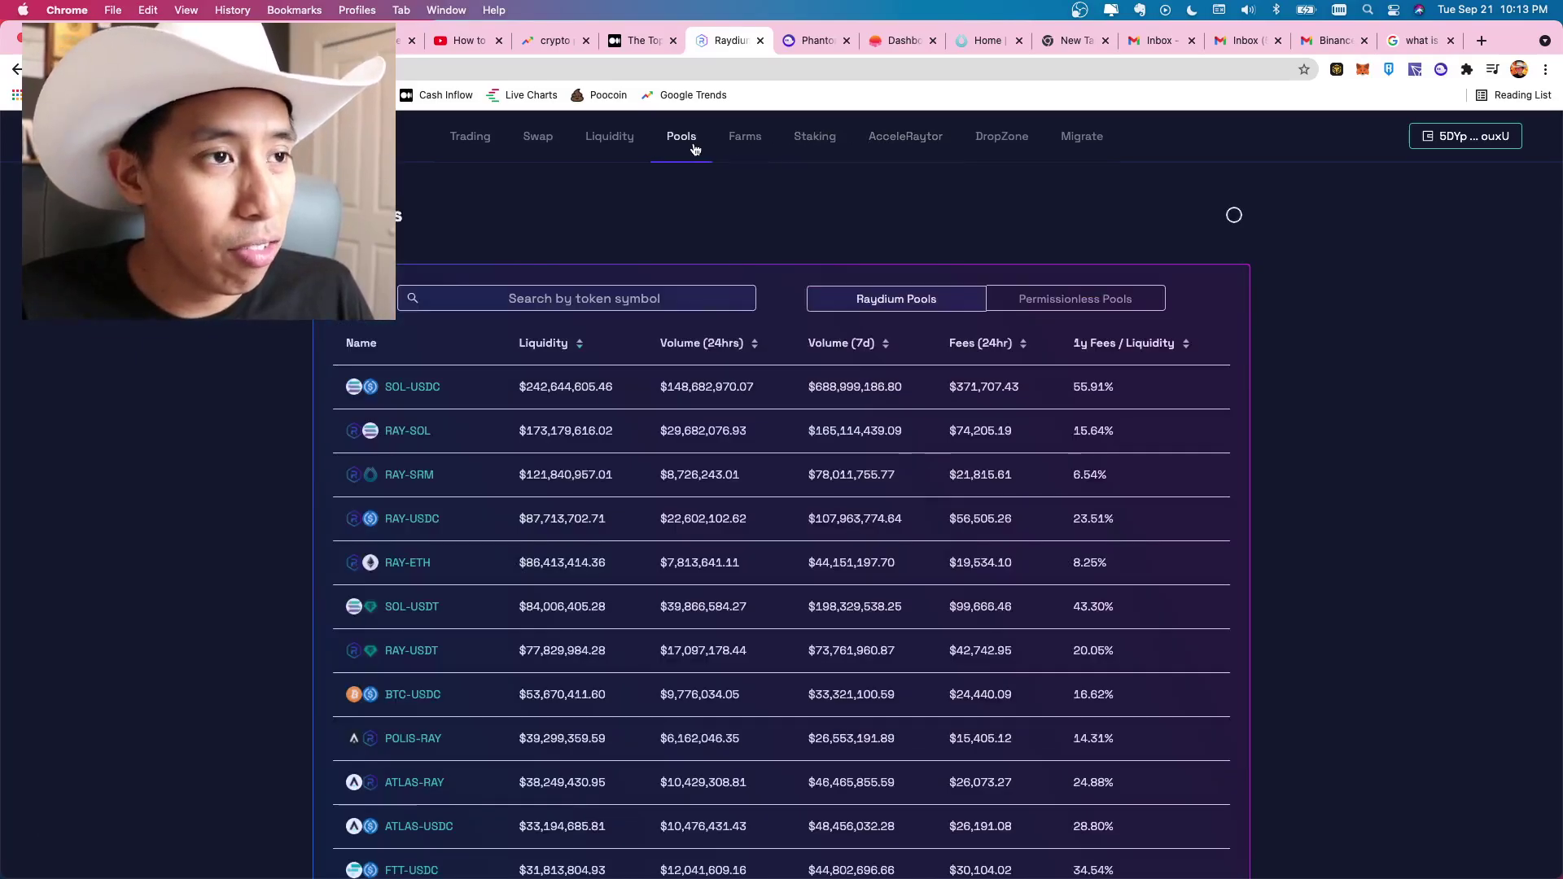
{"action": "left_click", "coordinate": [792, 140]}
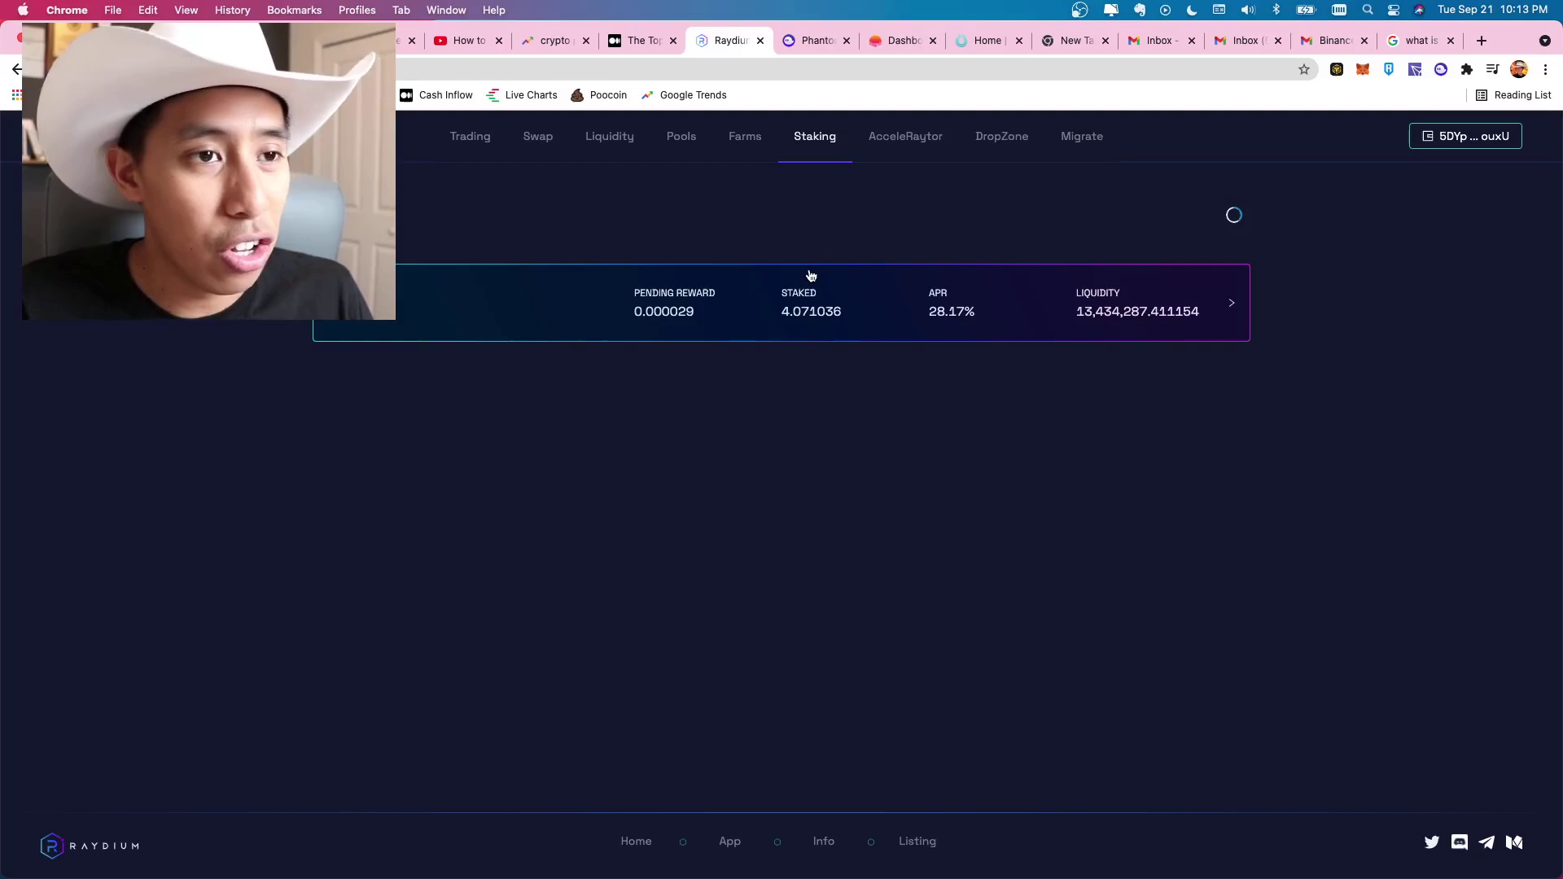
{"action": "left_click", "coordinate": [905, 142]}
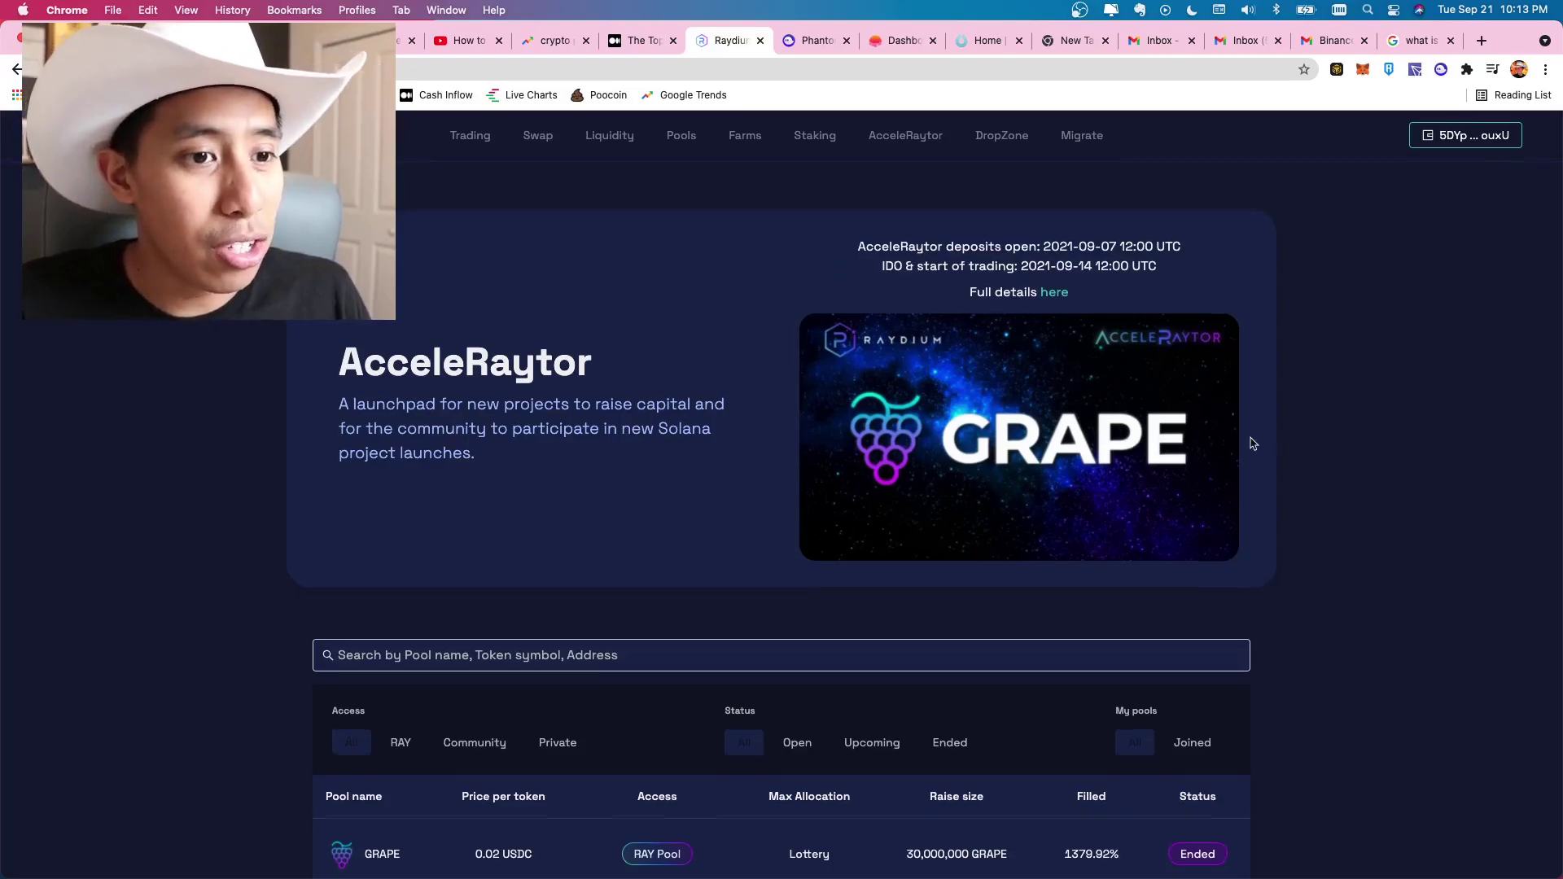
{"action": "scroll", "coordinate": [1270, 446], "scroll_direction": "down", "scroll_amount": 5}
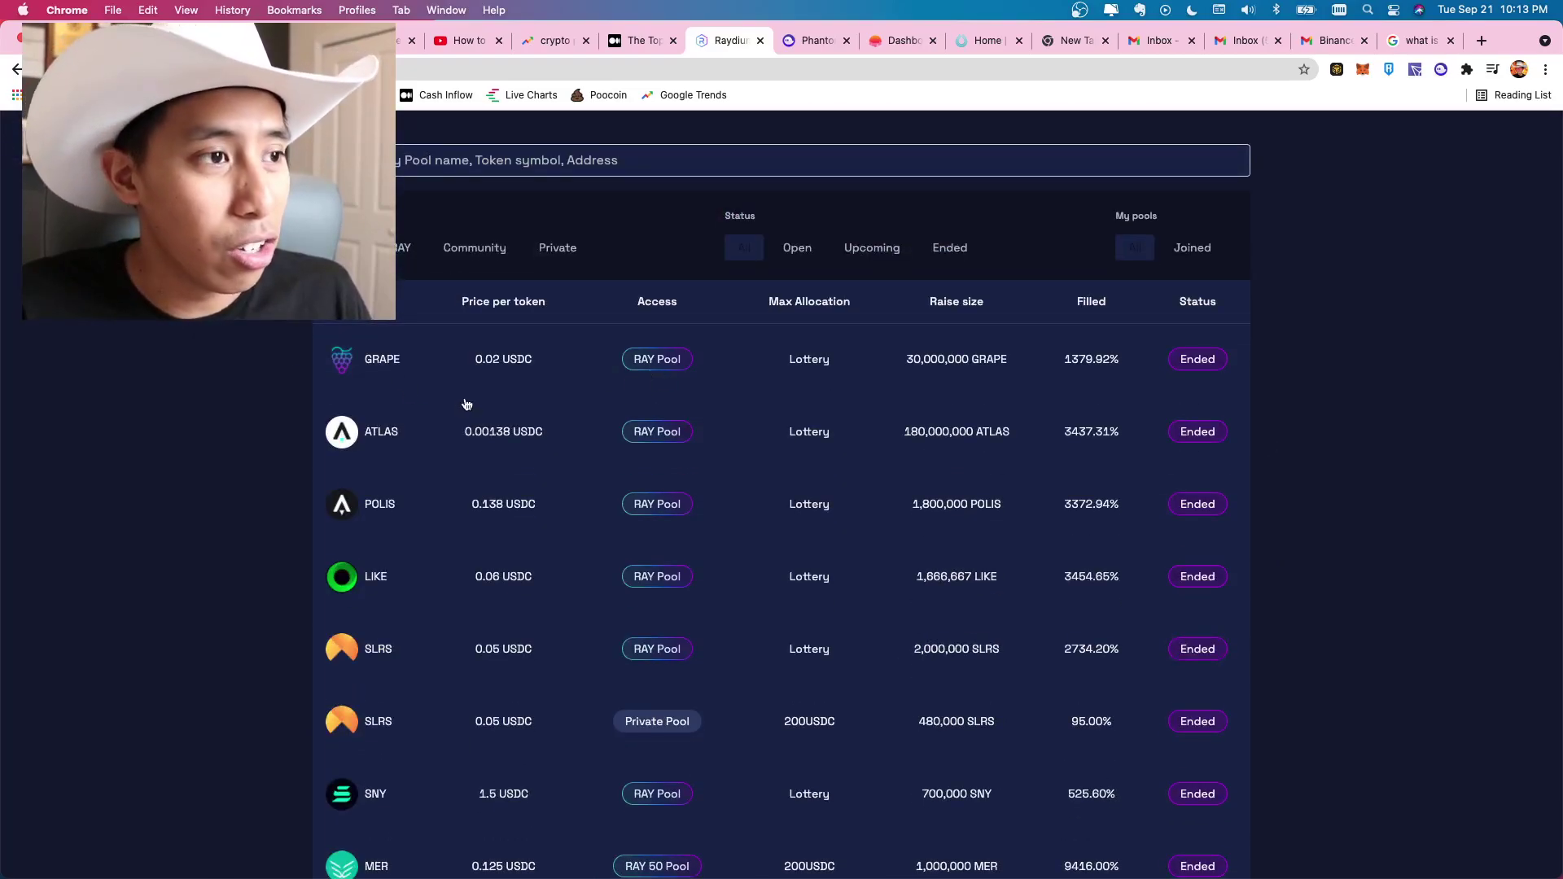
{"action": "left_click", "coordinate": [389, 373]}
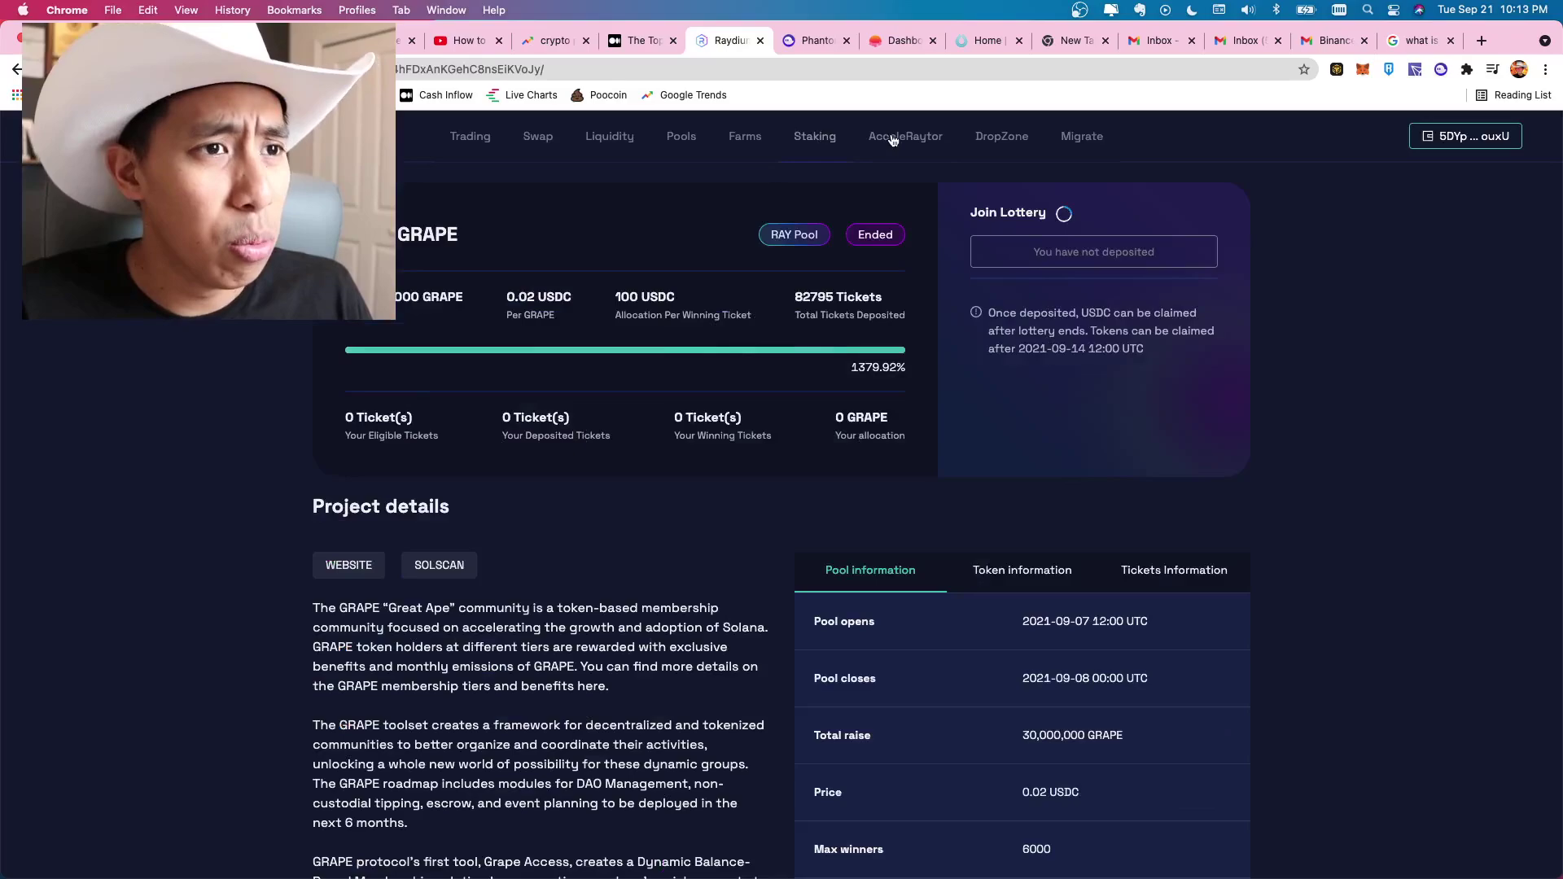
{"action": "left_click", "coordinate": [982, 144]}
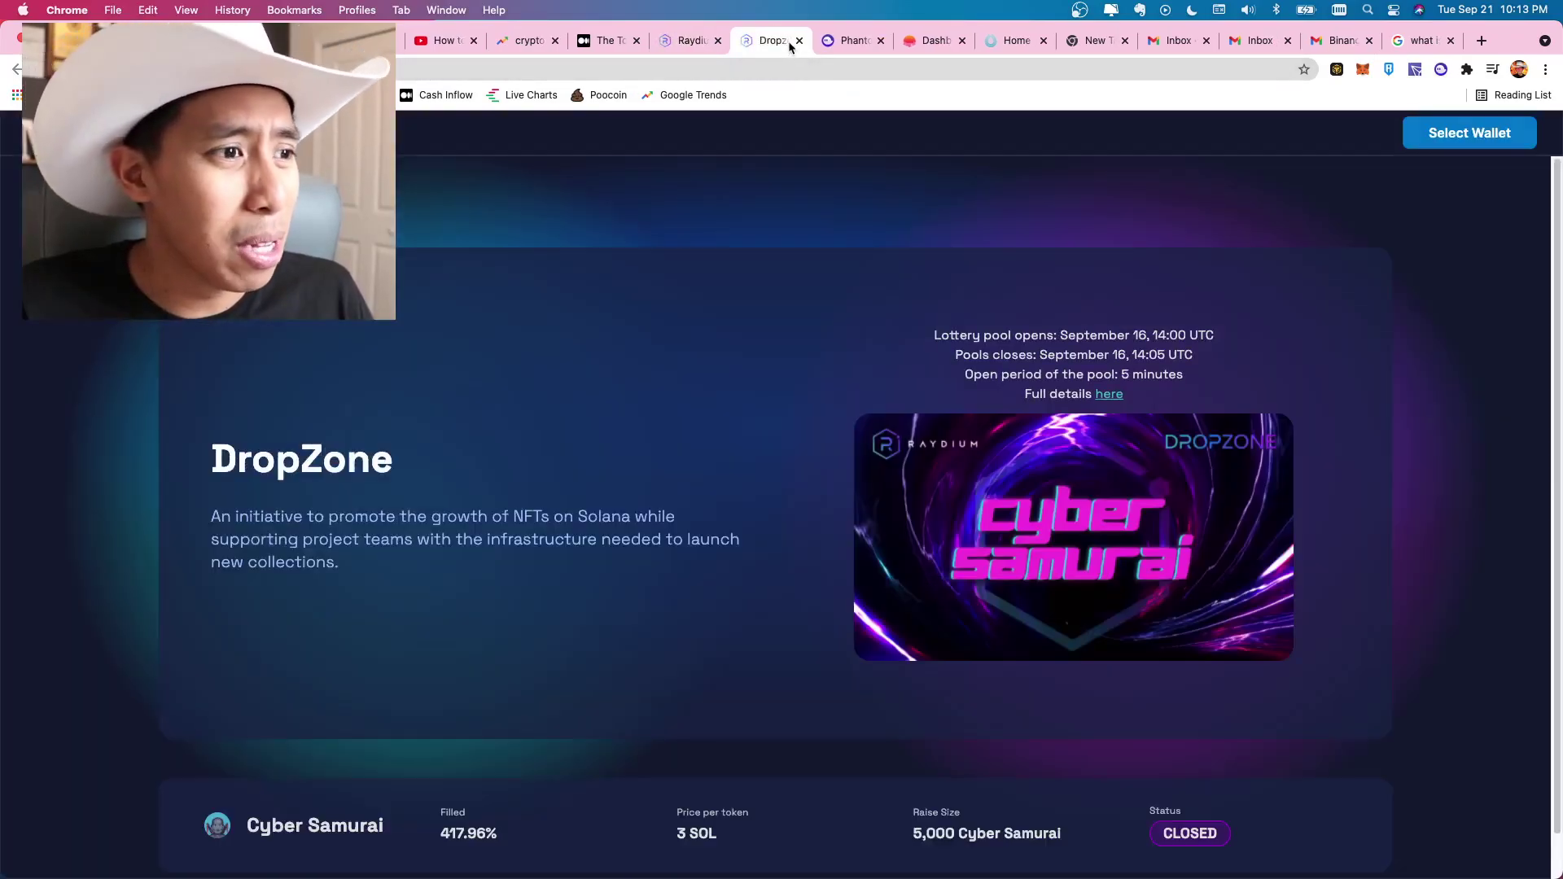
{"action": "left_click", "coordinate": [798, 40]}
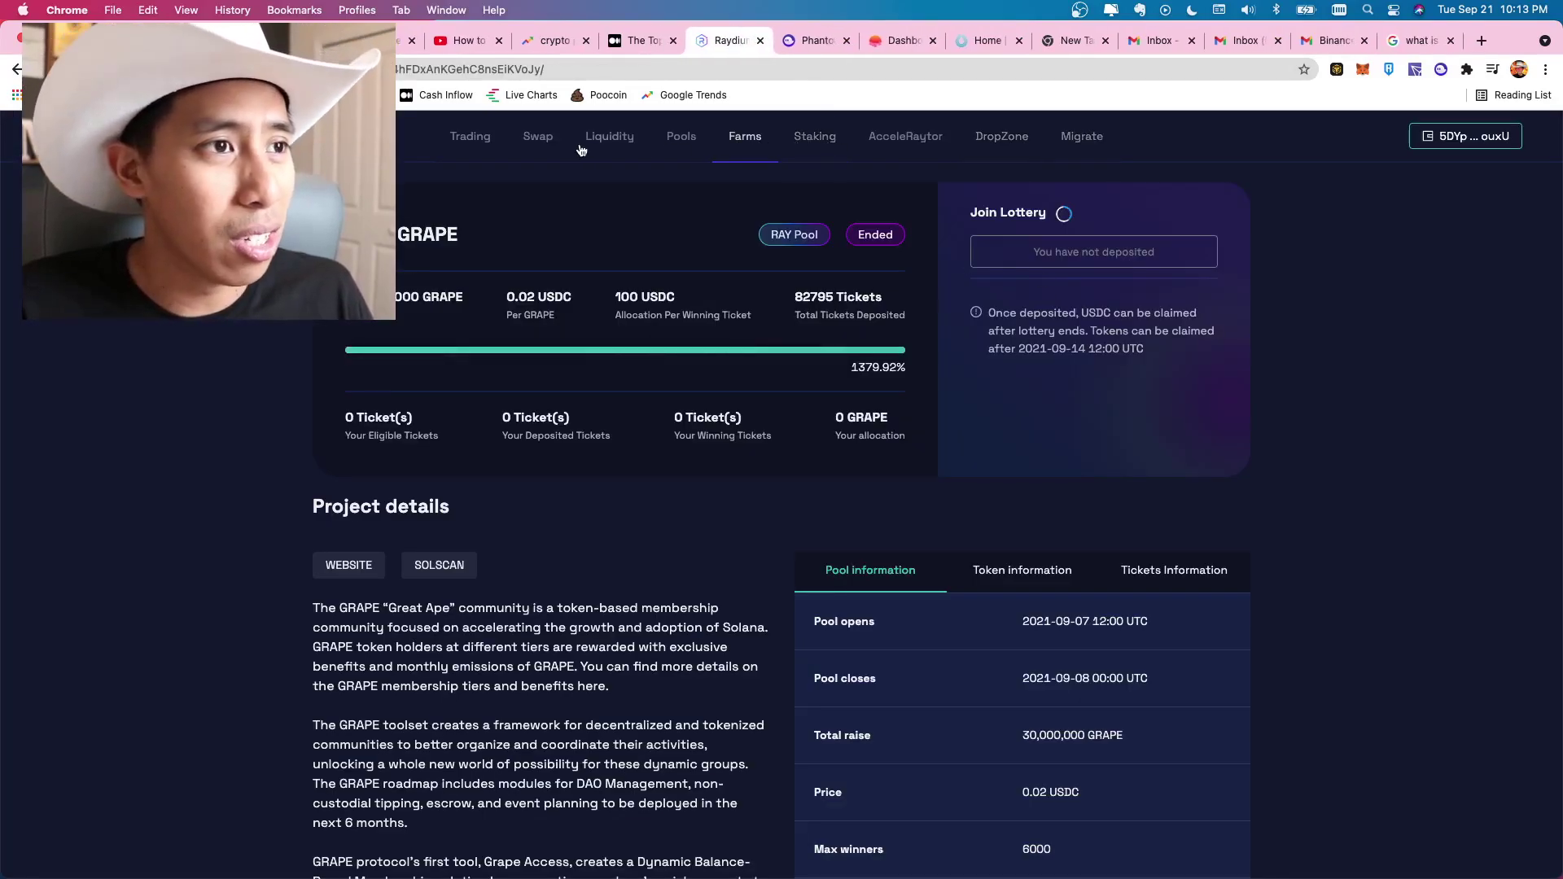
Go back briefly to Raydium's empty Swap form, then switch to the Phantom wallet website tab
{"action": "left_click", "coordinate": [551, 147]}
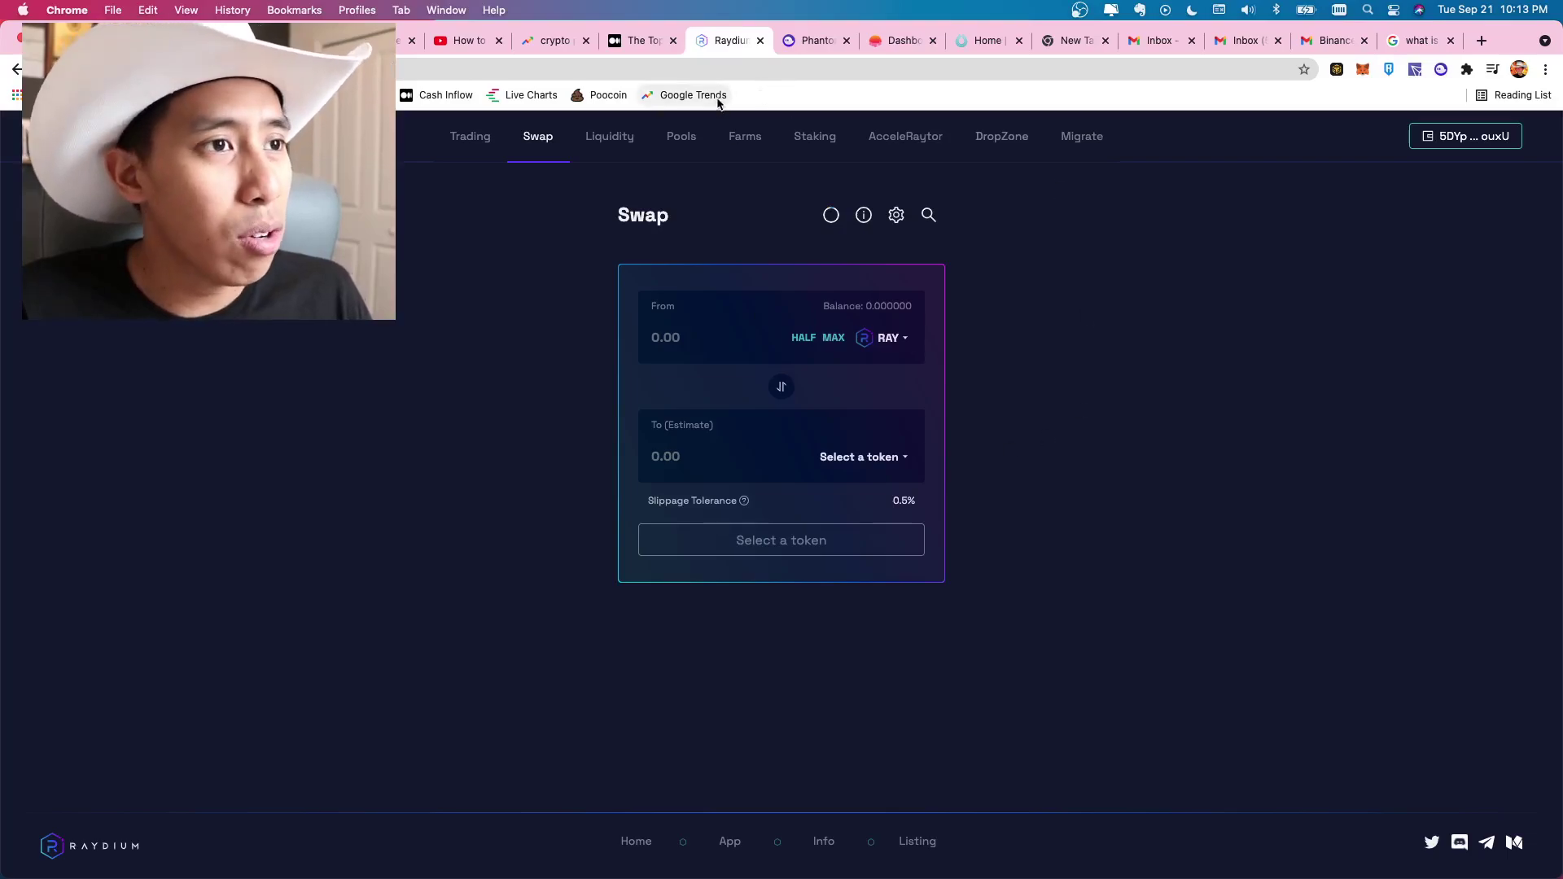
{"action": "left_click", "coordinate": [816, 40]}
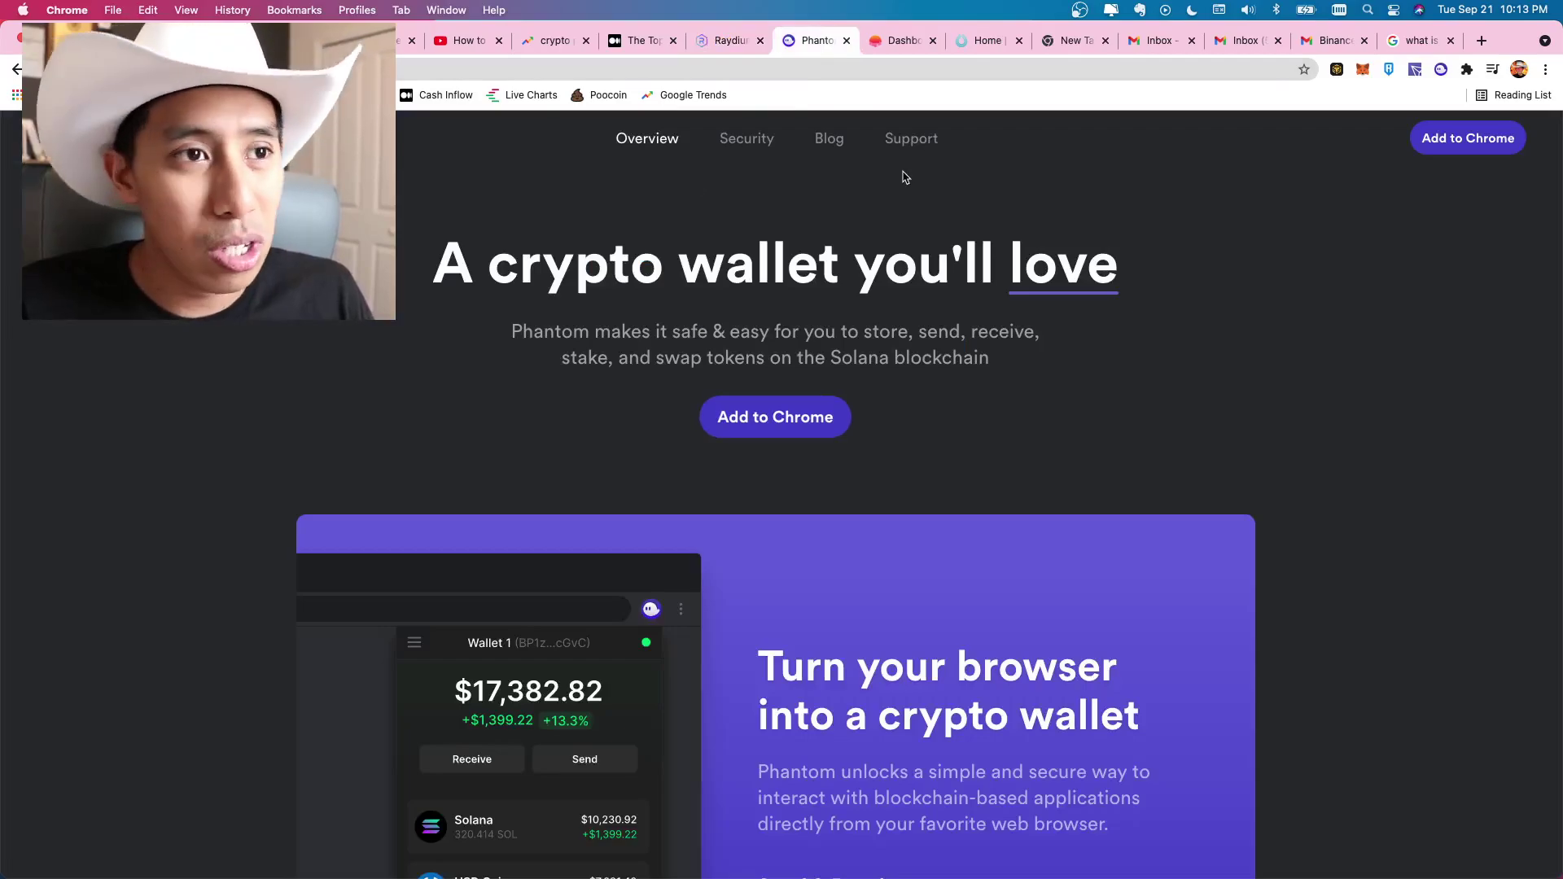
Switch to the Solana Beach dashboard and copy the wallet address from the Phantom extension
{"action": "left_click", "coordinate": [894, 43]}
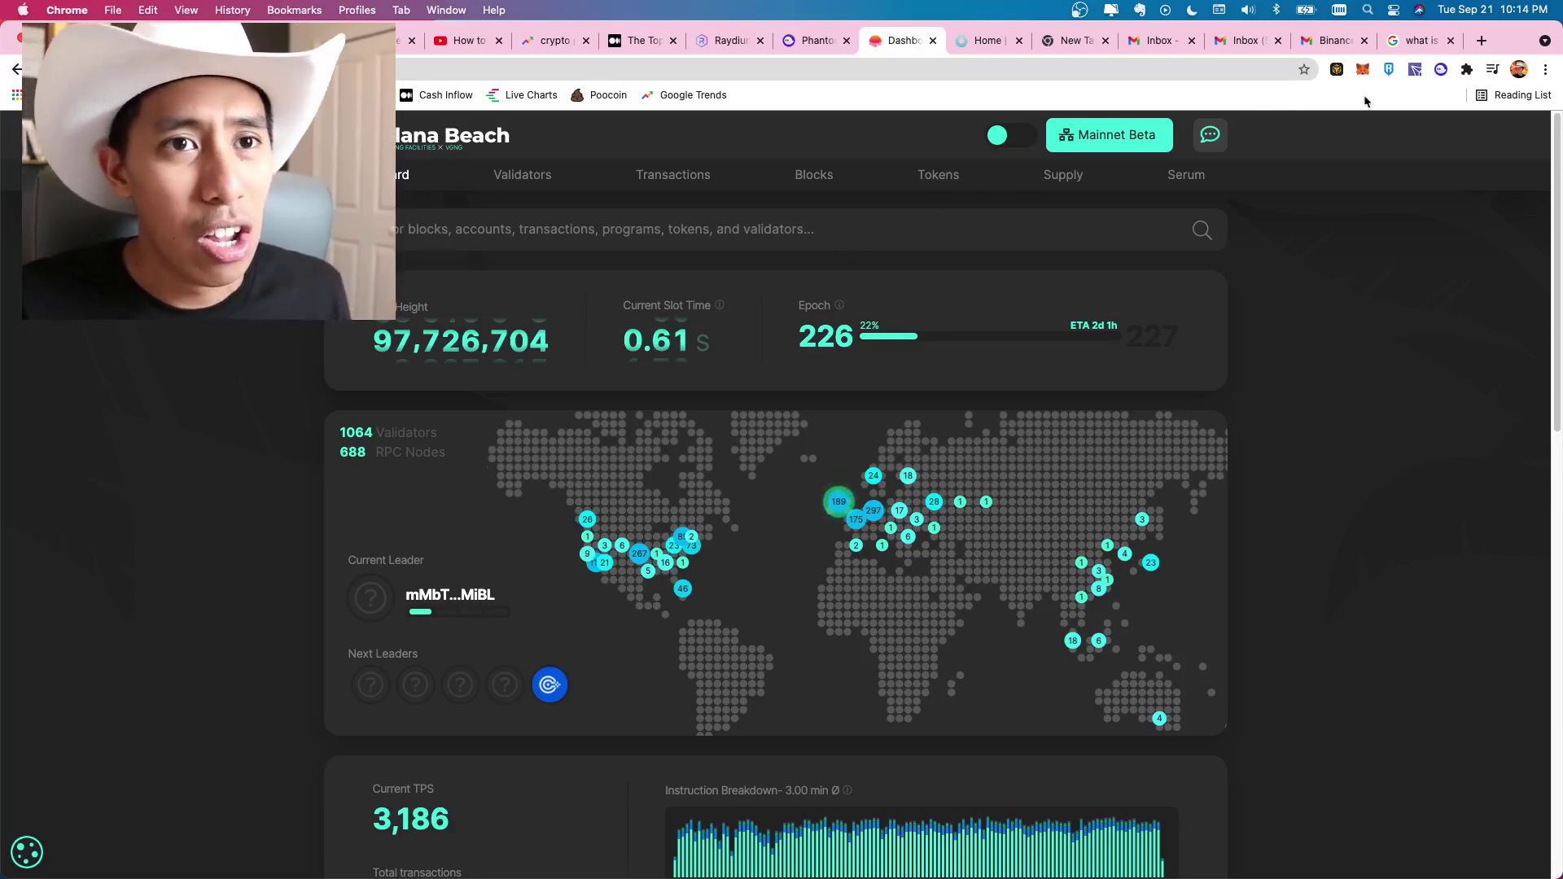
{"action": "left_click", "coordinate": [1441, 69]}
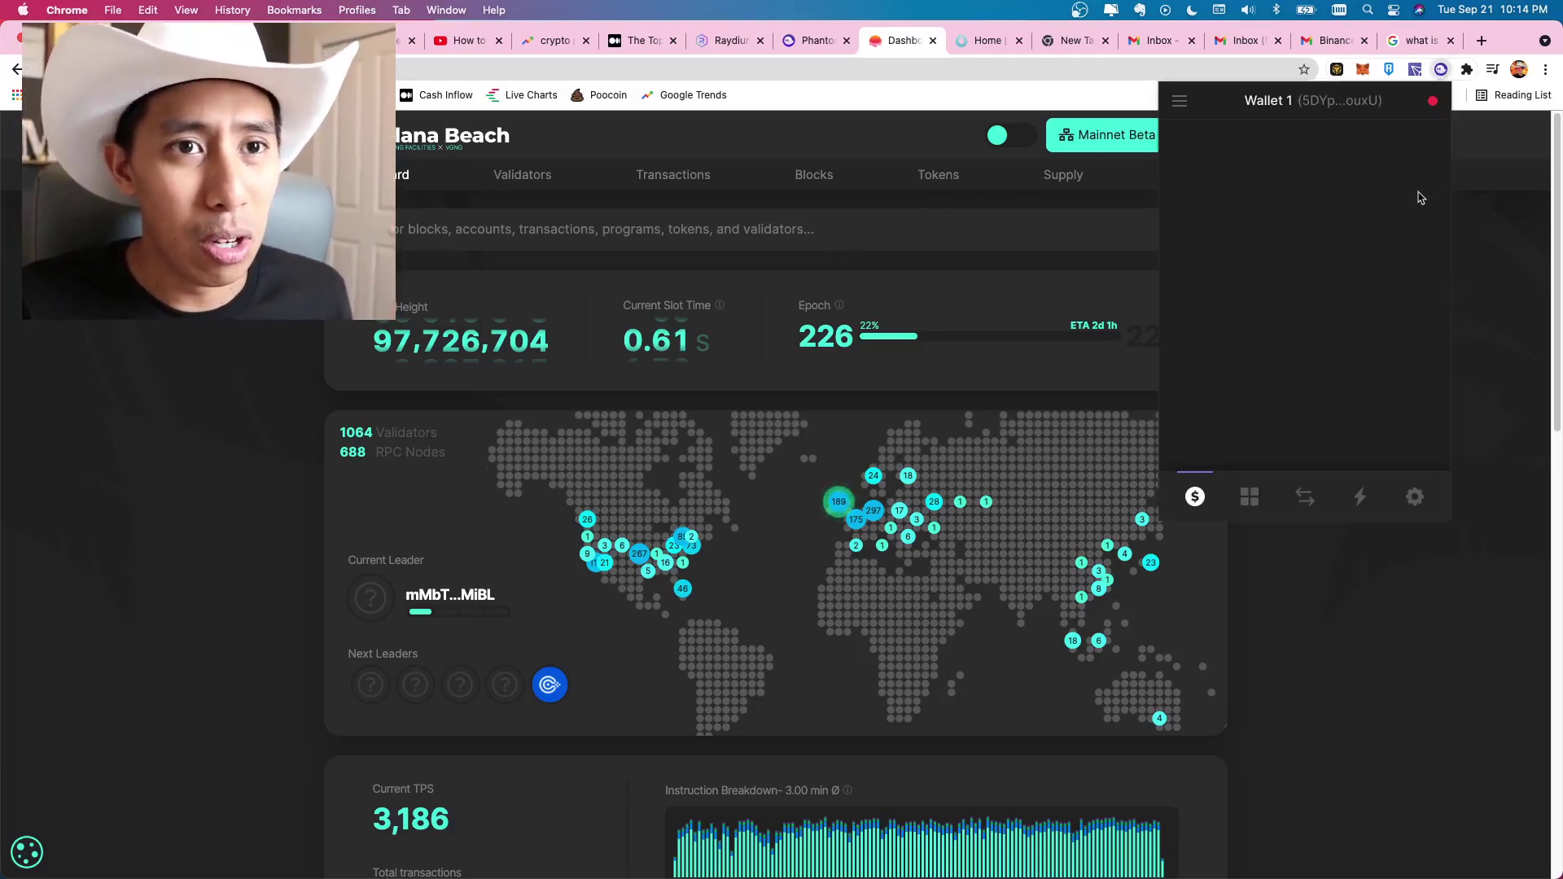
{"action": "left_click", "coordinate": [1299, 114]}
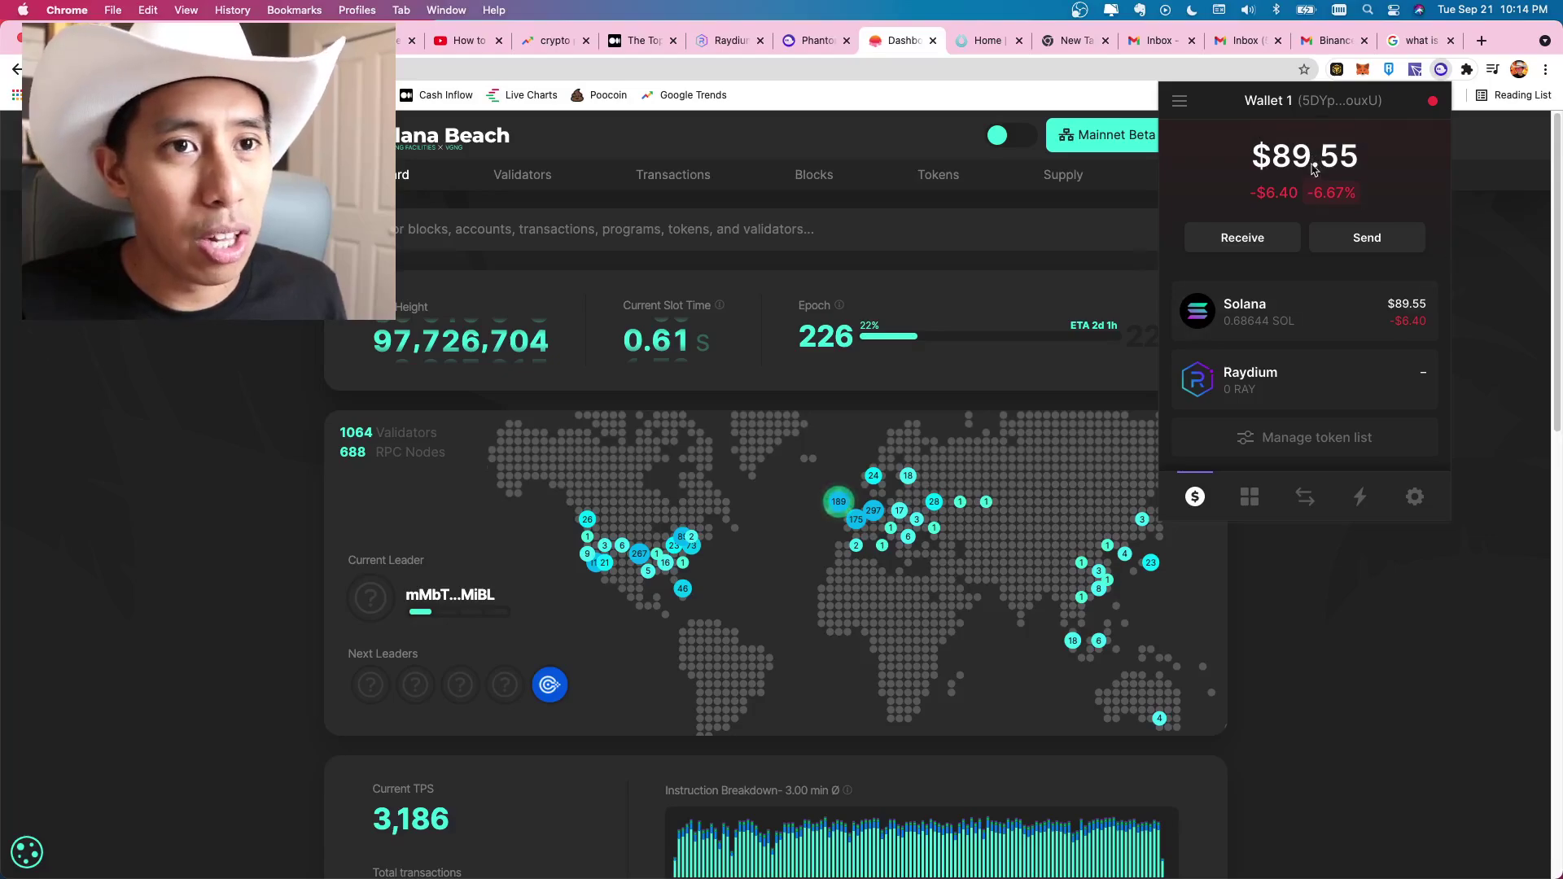
Search Solana Beach for the pasted wallet address and open the 2Le3...u7nC CreateAccount transaction
{"action": "left_click", "coordinate": [529, 232]}
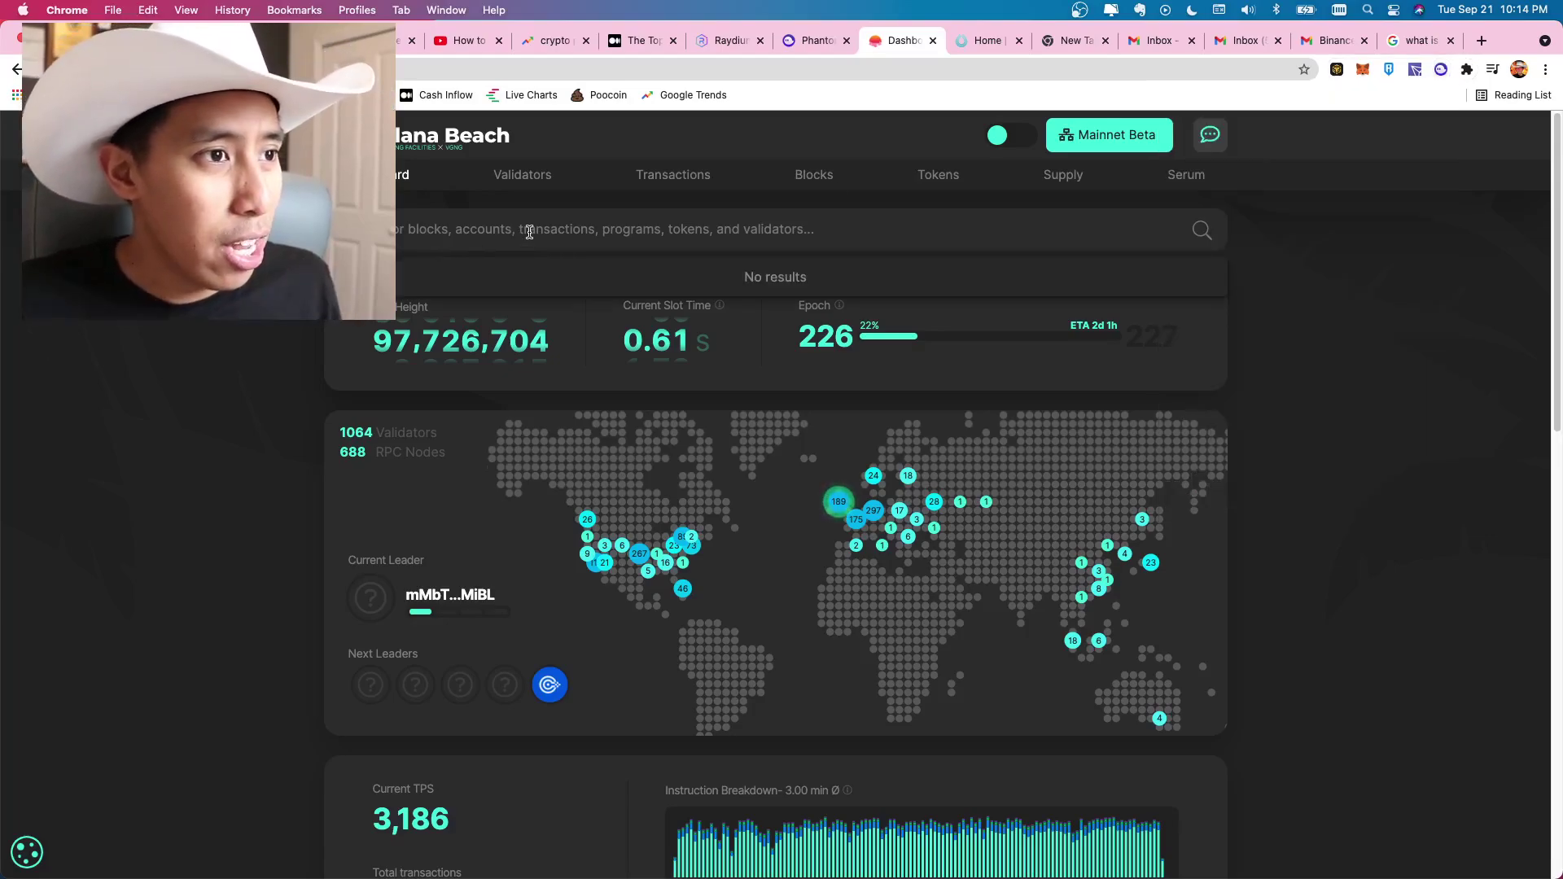
{"action": "key", "text": "super+v"}
{"action": "key", "text": "Return"}
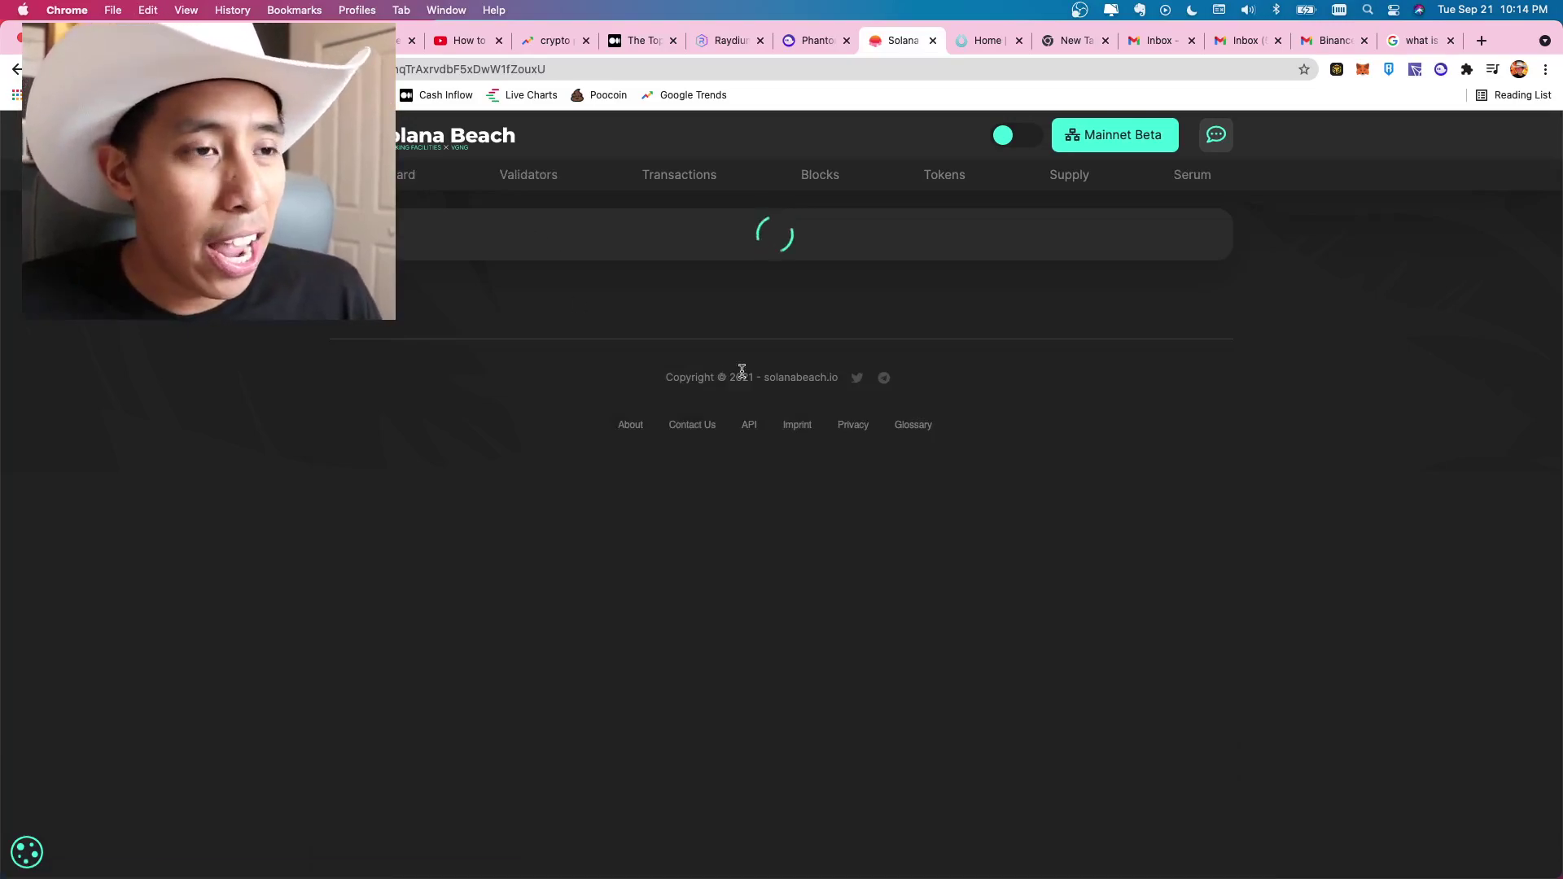
{"action": "scroll", "coordinate": [1332, 594], "scroll_direction": "down", "scroll_amount": 2}
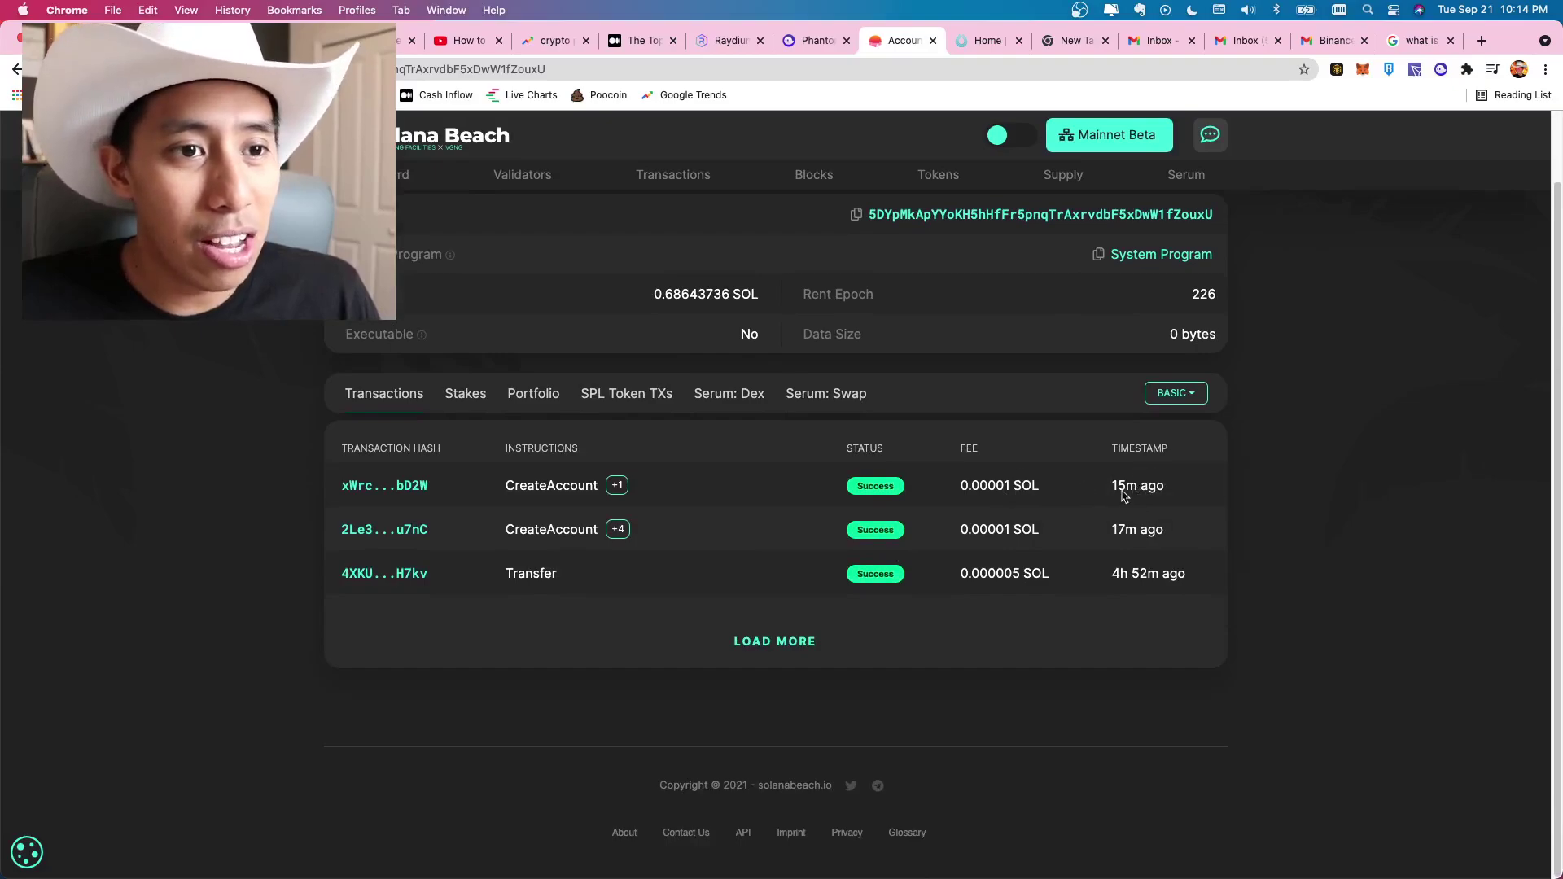
{"action": "mouse_move", "coordinate": [1124, 493]}
{"action": "mouse_move", "coordinate": [1127, 532]}
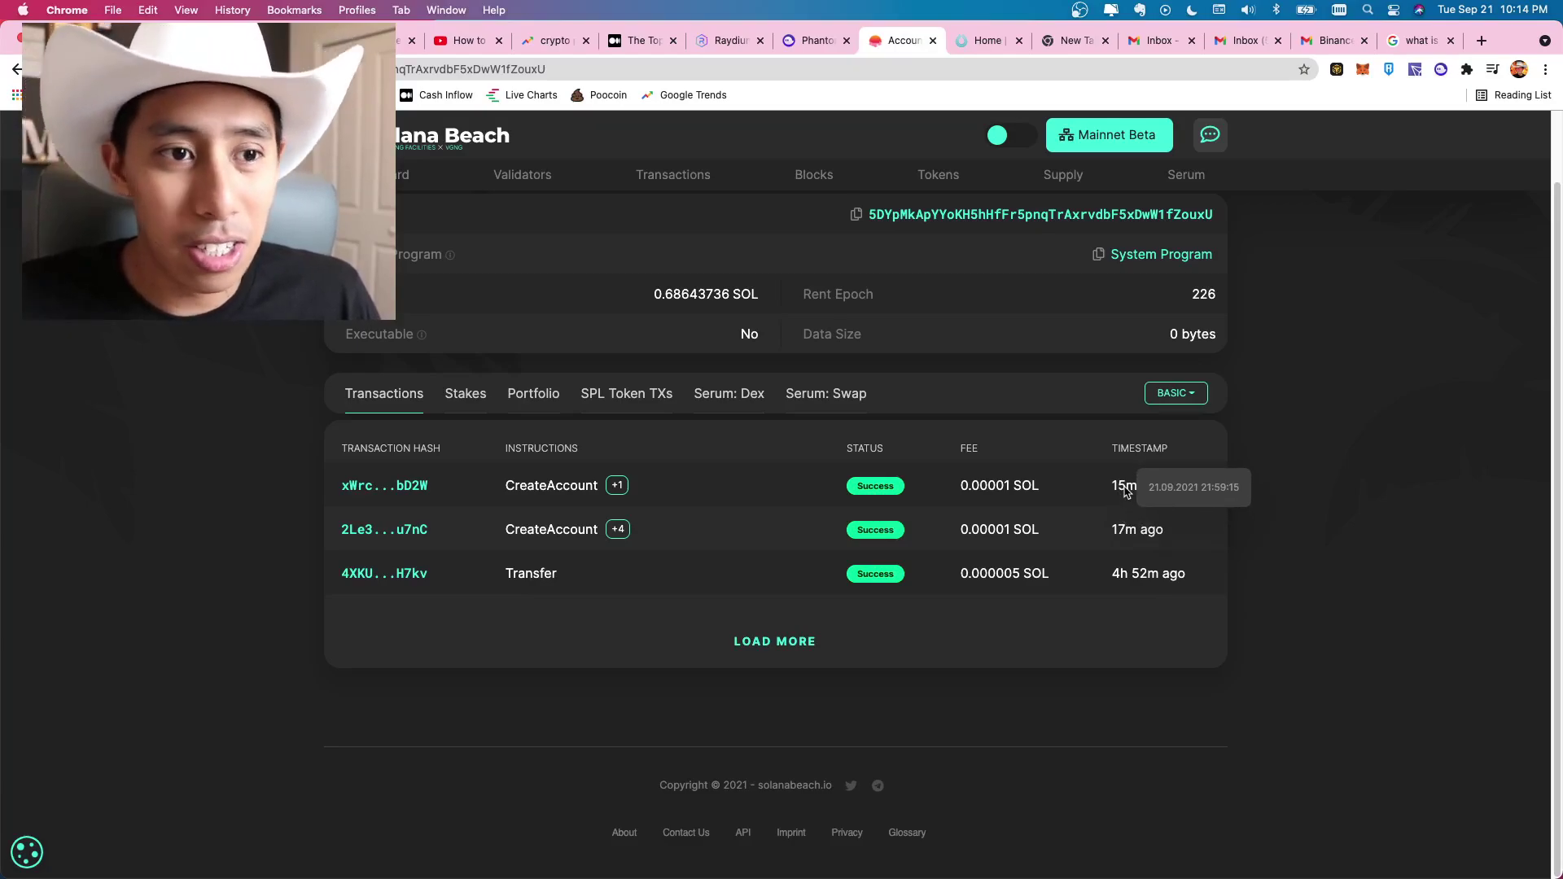
{"action": "left_click", "coordinate": [405, 535]}
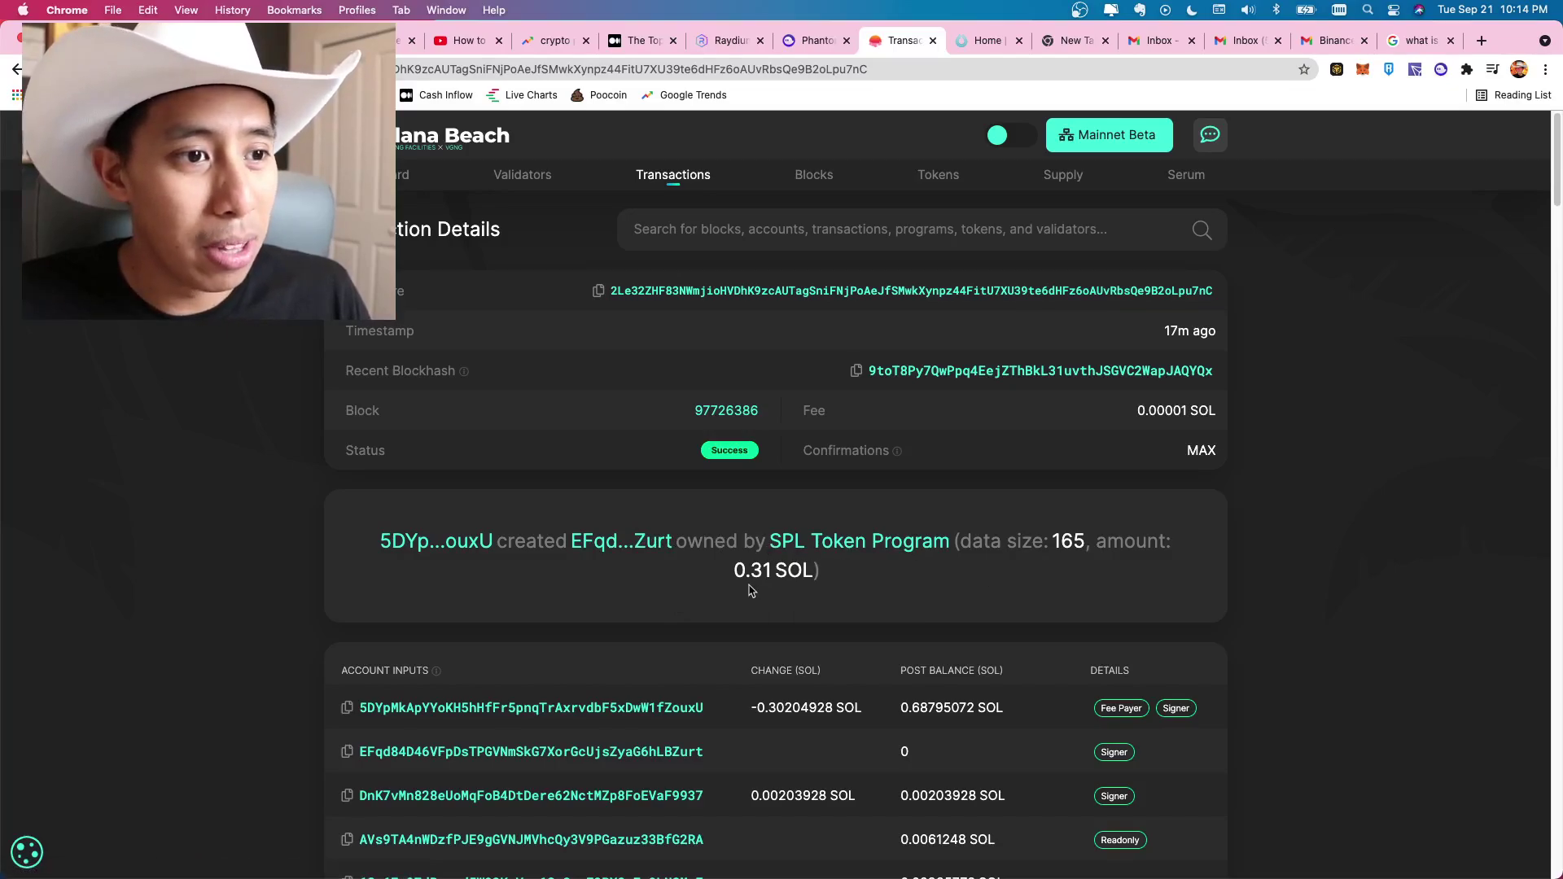
Highlight the 0.31 SOL amount, scroll through accounts, instructions and logs, then return to the dashboard
{"action": "left_click_drag", "start_coordinate": [735, 570], "coordinate": [812, 572]}
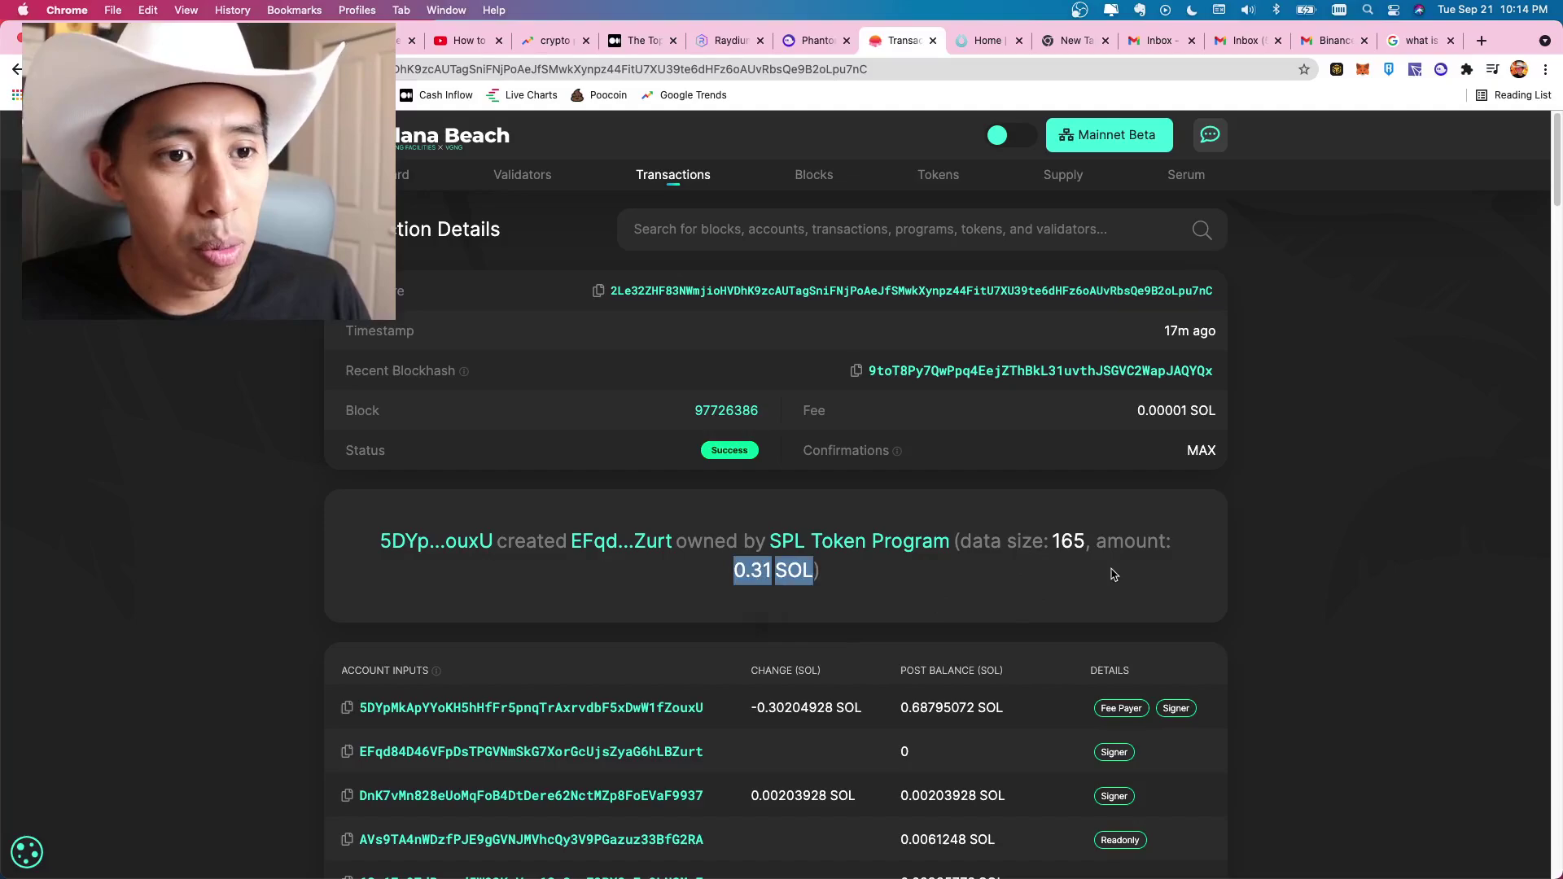
{"action": "scroll", "coordinate": [1083, 586], "scroll_direction": "down", "scroll_amount": 5}
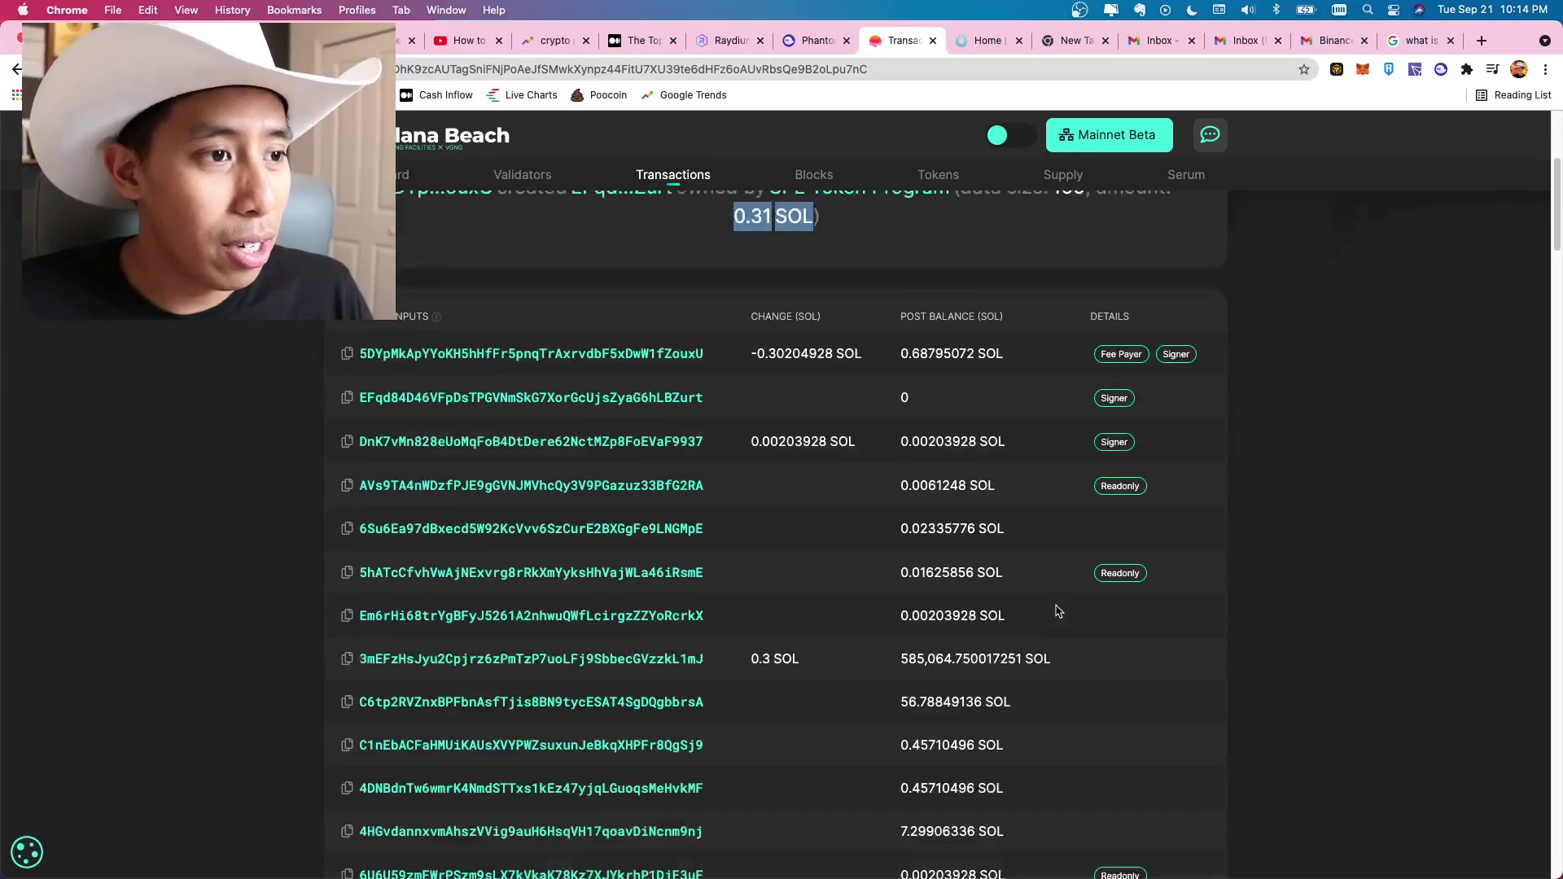
{"action": "scroll", "coordinate": [895, 586], "scroll_direction": "down", "scroll_amount": 7}
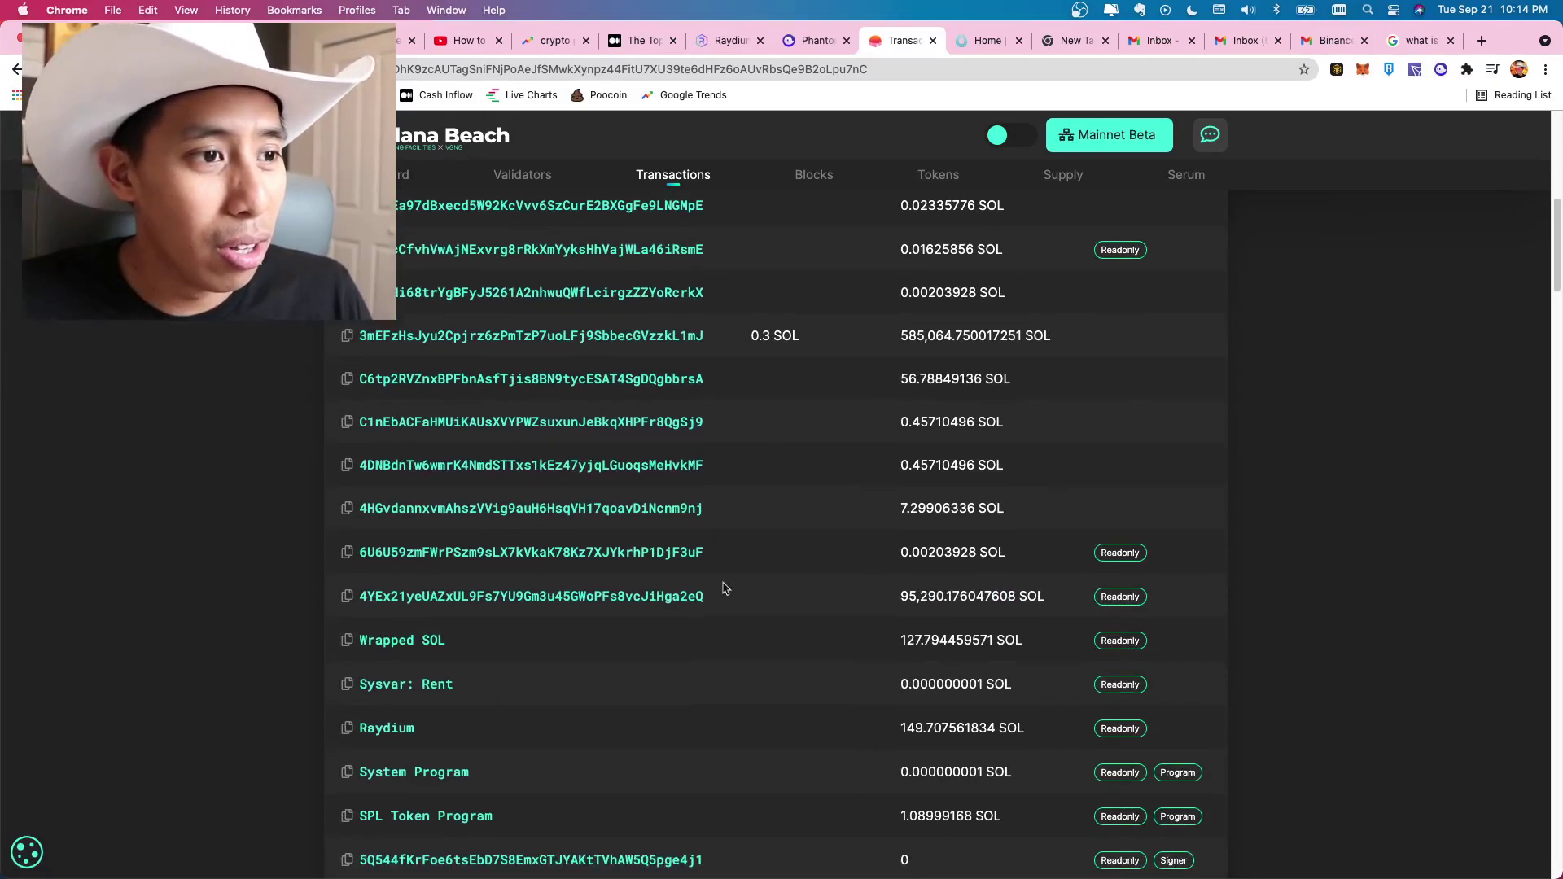
{"action": "scroll", "coordinate": [659, 548], "scroll_direction": "down", "scroll_amount": 18}
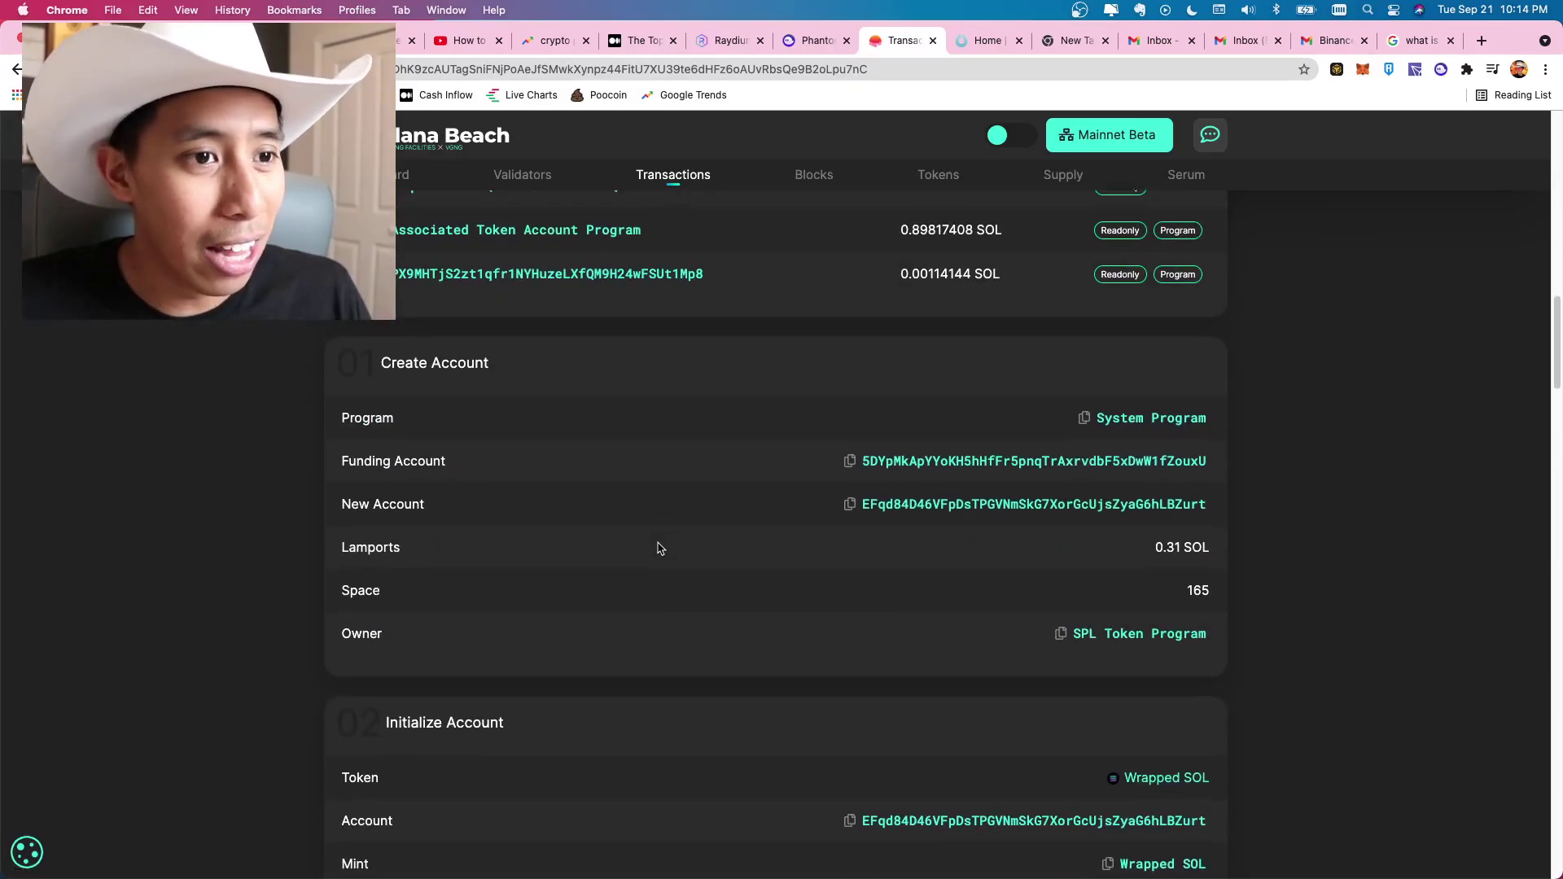
{"action": "scroll", "coordinate": [659, 551], "scroll_direction": "down", "scroll_amount": 20}
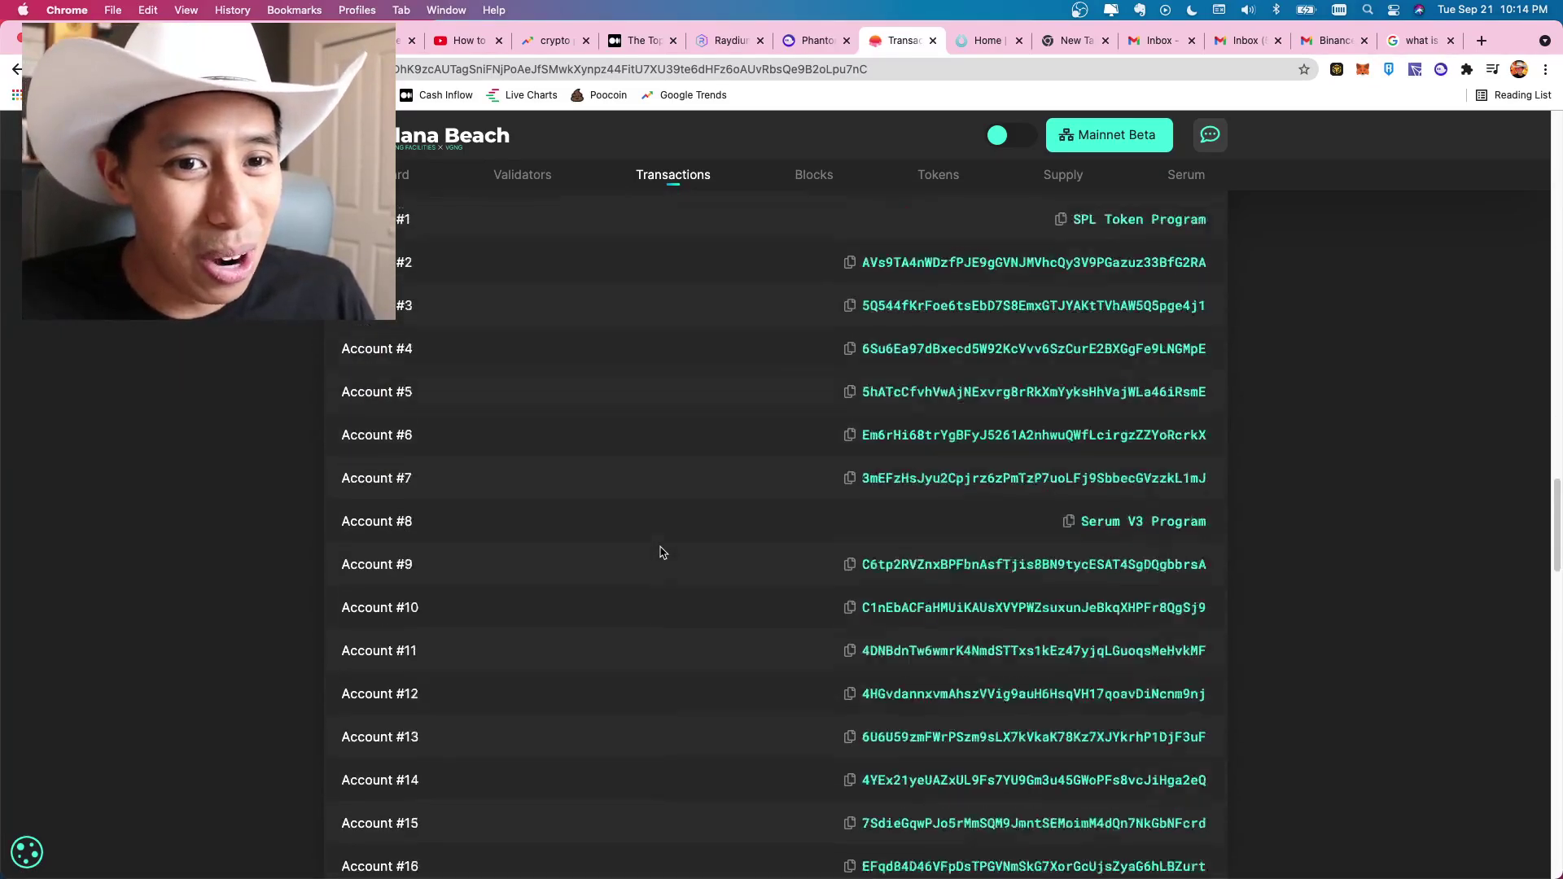
{"action": "scroll", "coordinate": [660, 547], "scroll_direction": "down", "scroll_amount": 6}
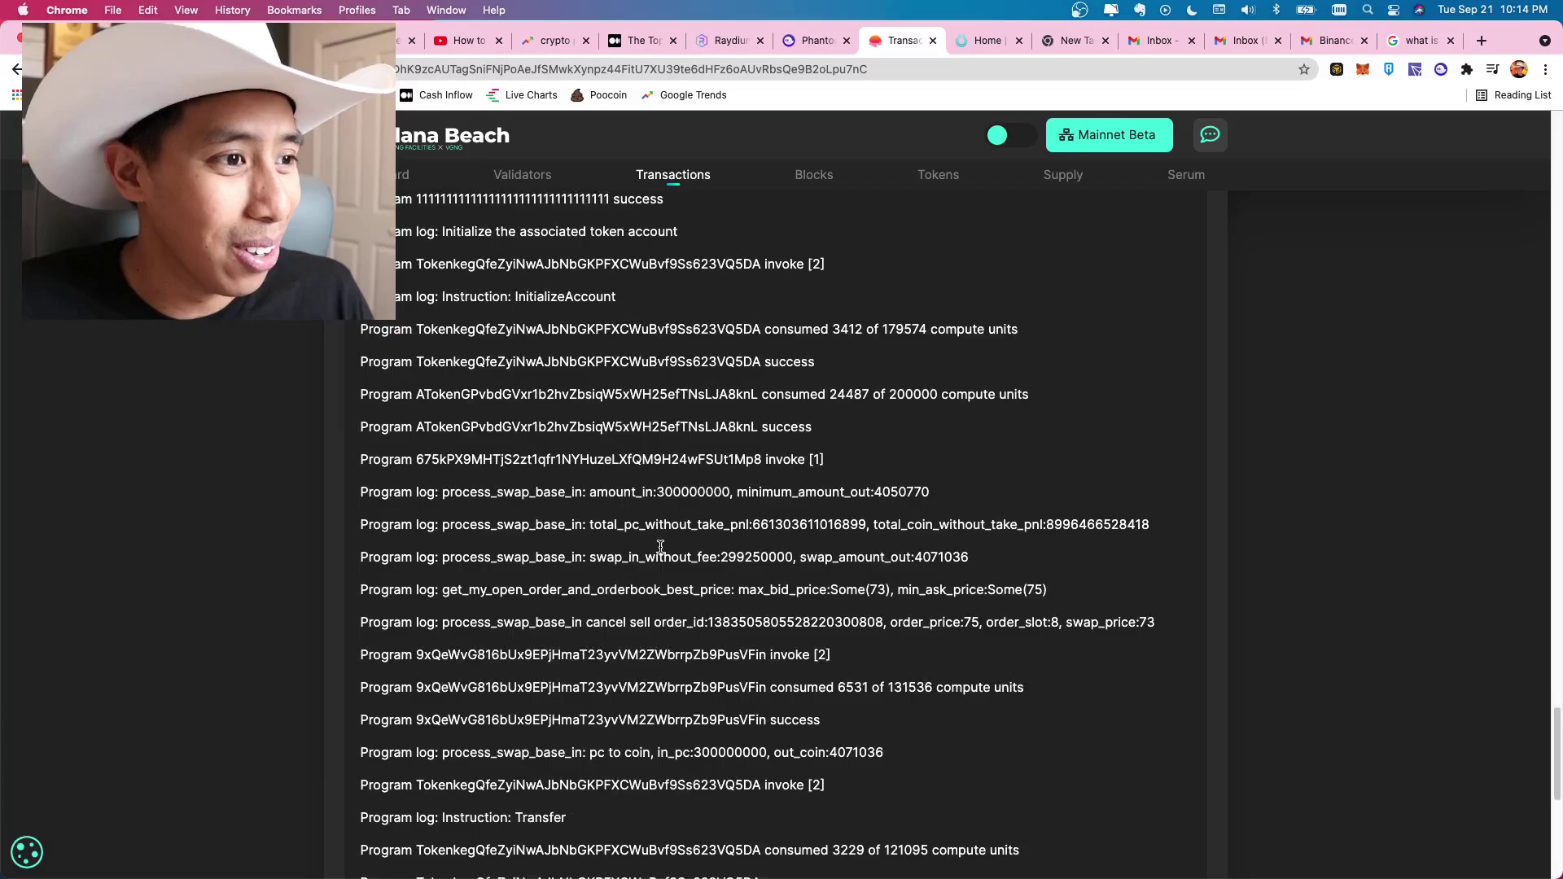
{"action": "scroll", "coordinate": [888, 661], "scroll_direction": "up", "scroll_amount": 20}
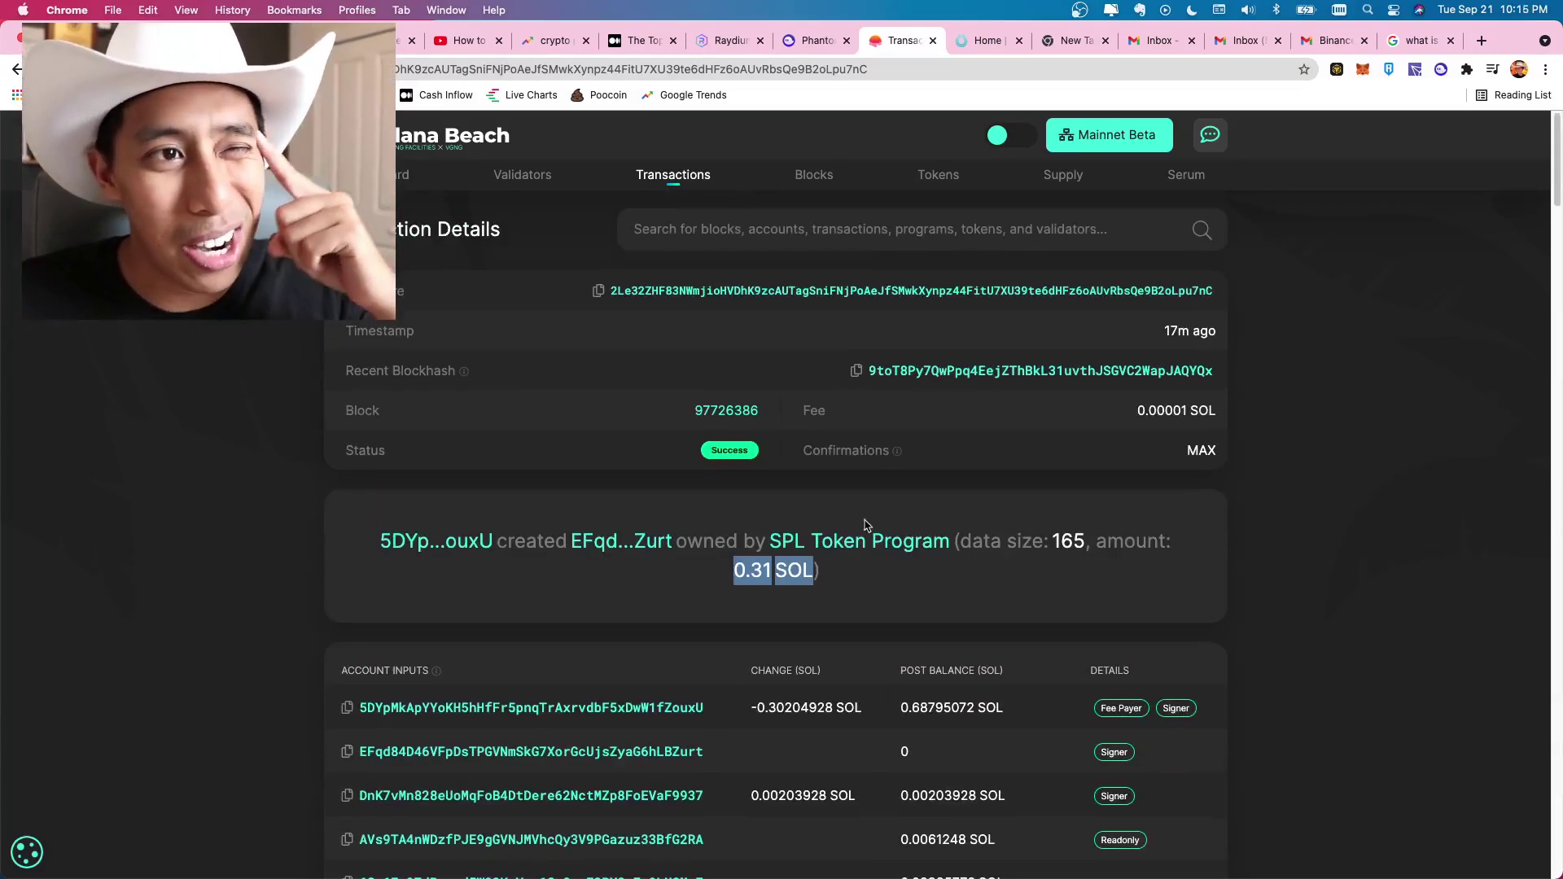
{"action": "left_click", "coordinate": [423, 159]}
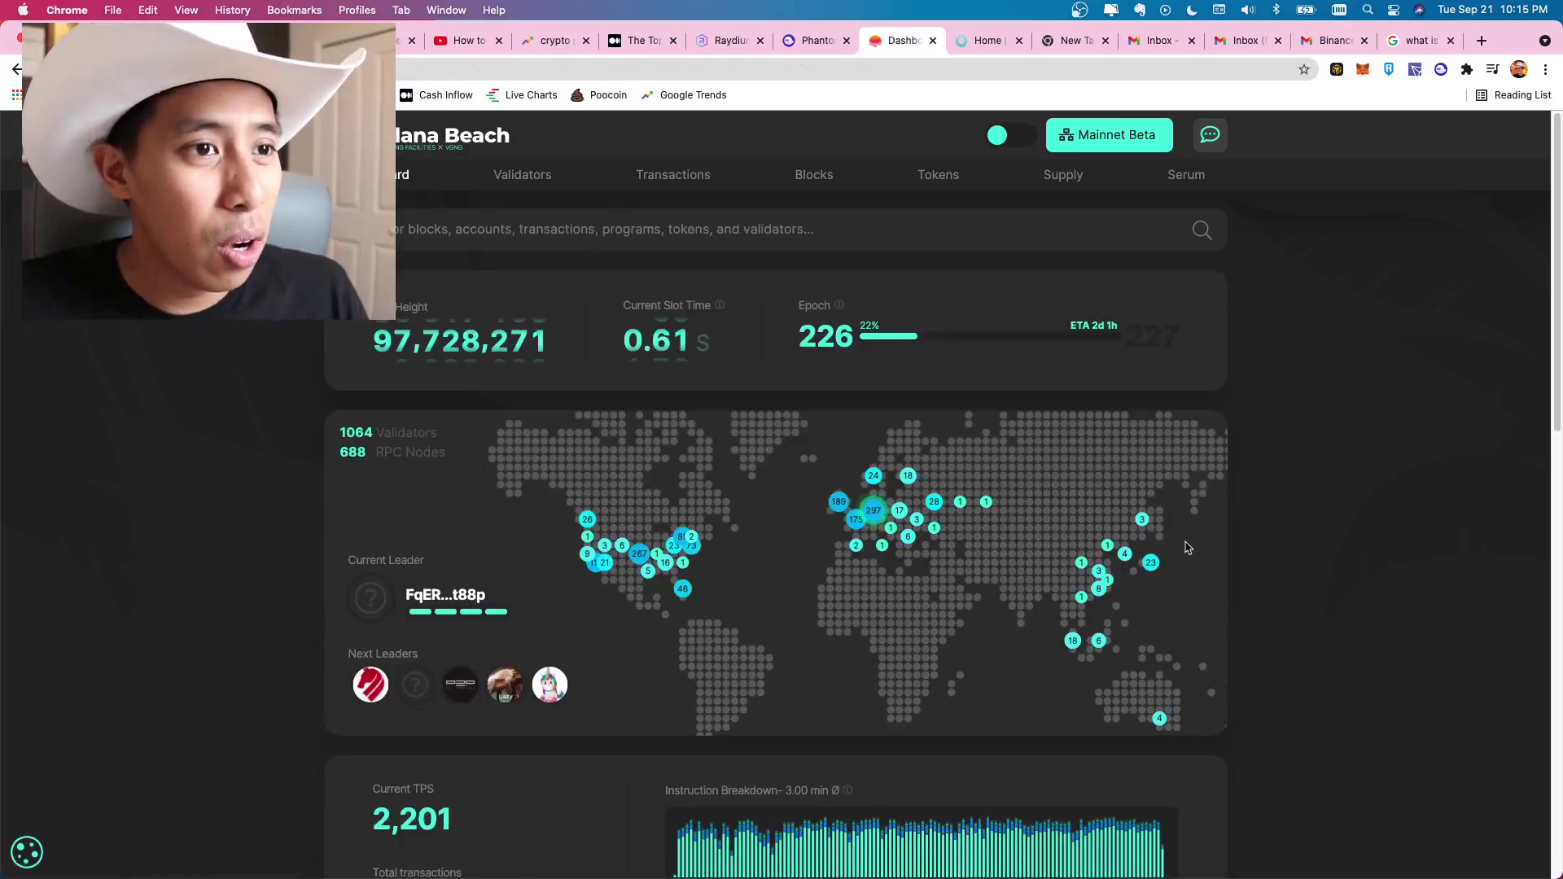
{"action": "scroll", "coordinate": [1174, 530], "scroll_direction": "down", "scroll_amount": 2}
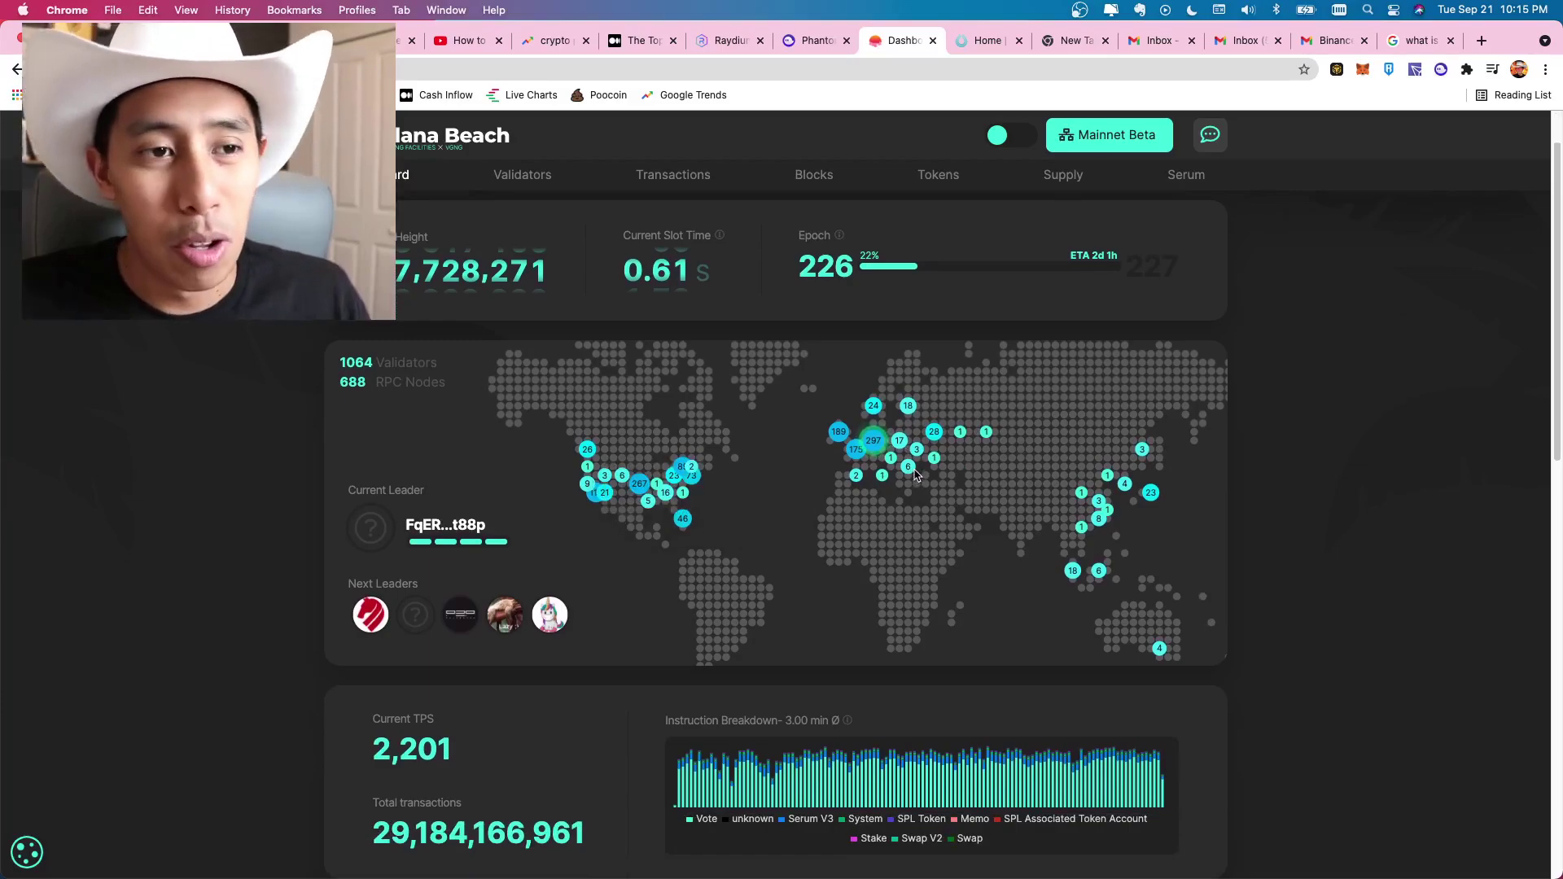
{"action": "scroll", "coordinate": [920, 488], "scroll_direction": "down", "scroll_amount": 5}
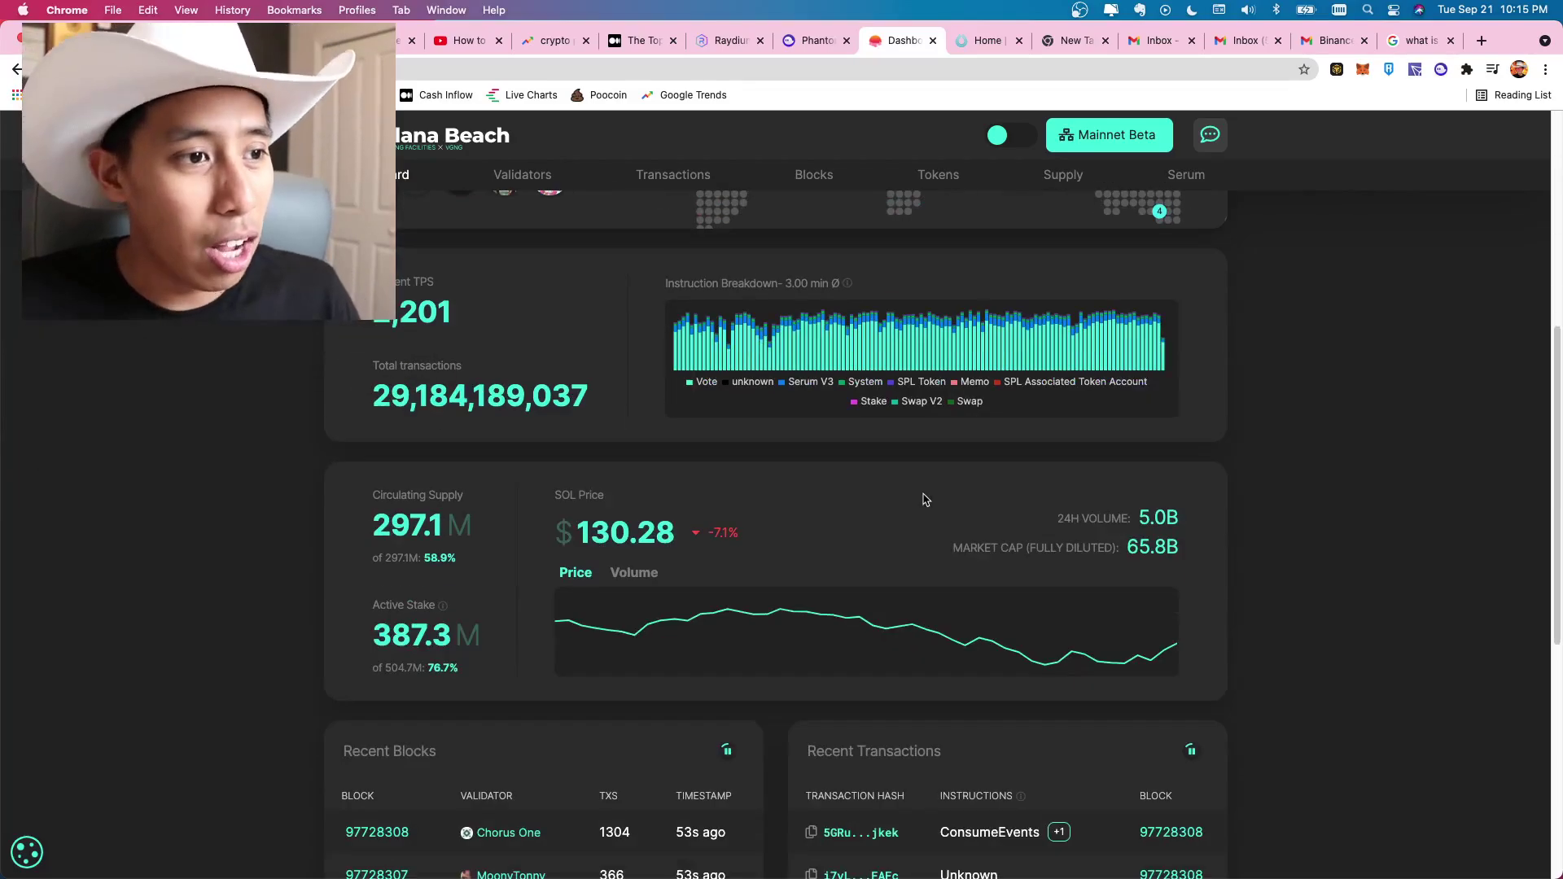
{"action": "scroll", "coordinate": [924, 499], "scroll_direction": "down", "scroll_amount": 5}
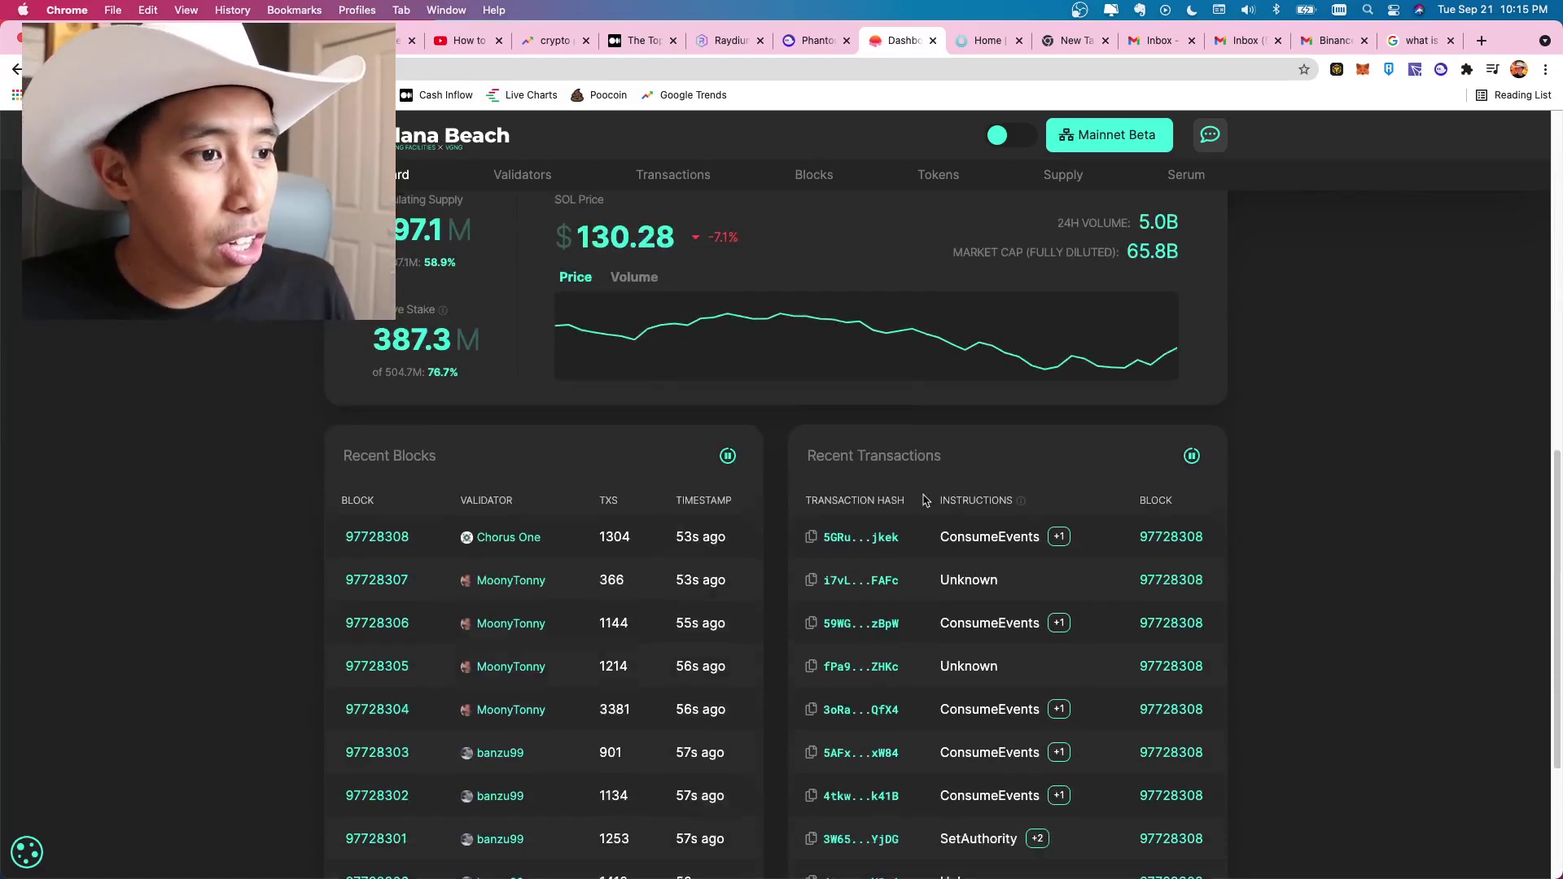
{"action": "scroll", "coordinate": [929, 486], "scroll_direction": "down", "scroll_amount": 2}
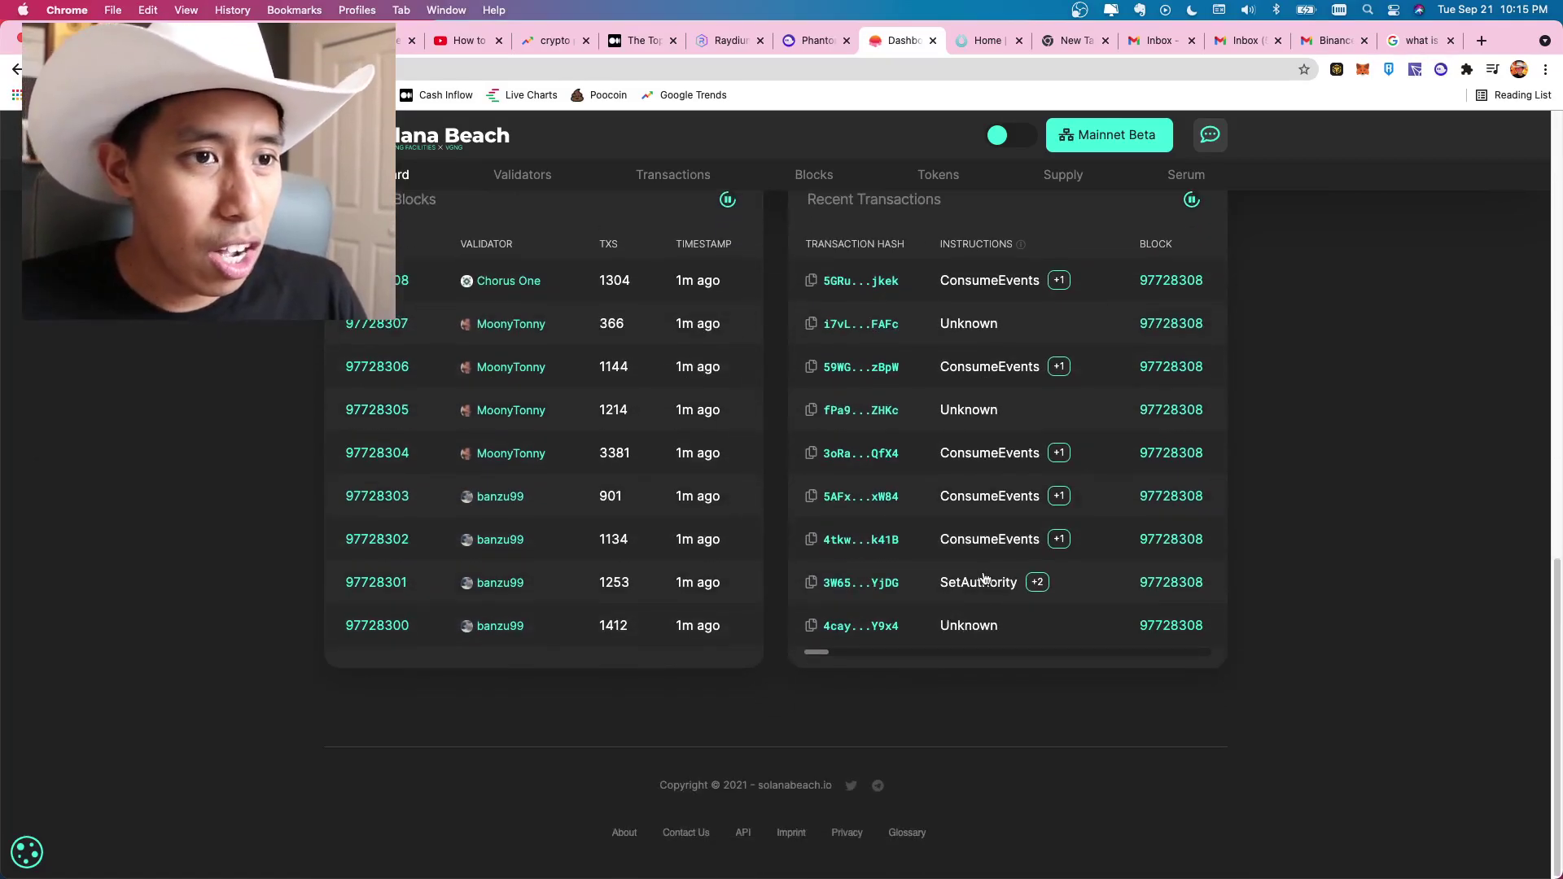
{"action": "scroll", "coordinate": [983, 579], "scroll_direction": "up", "scroll_amount": 15}
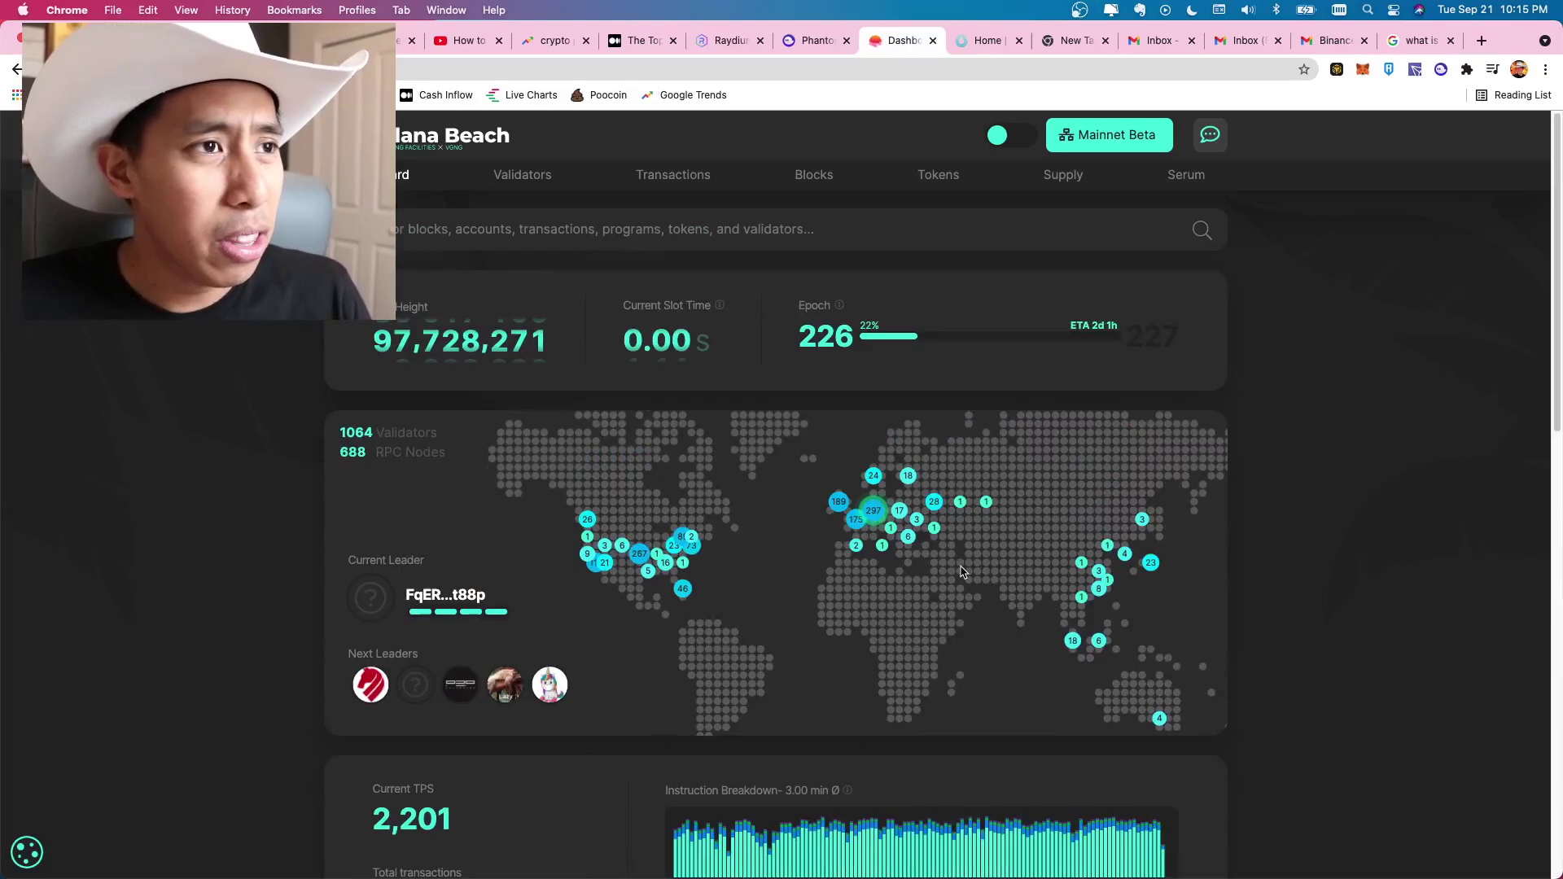